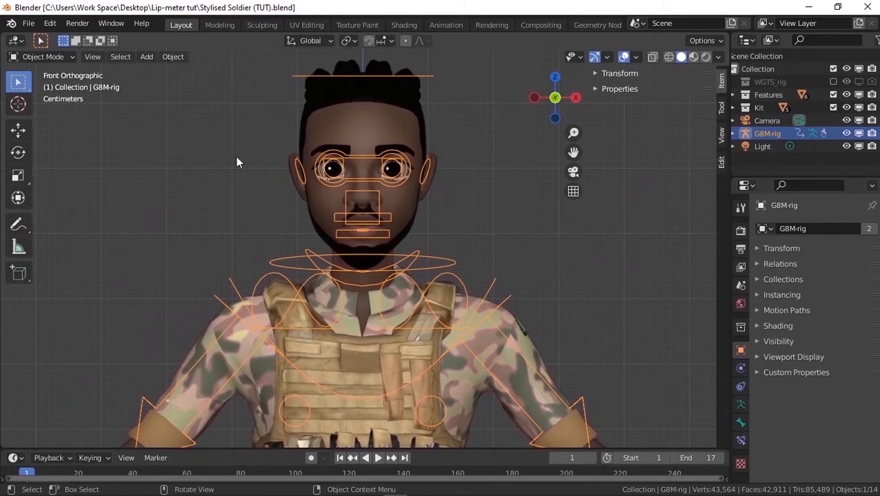
Install the add-on from Lip-meter_v2.0.zip and enable Rigging: Lip_meter
click(50, 23)
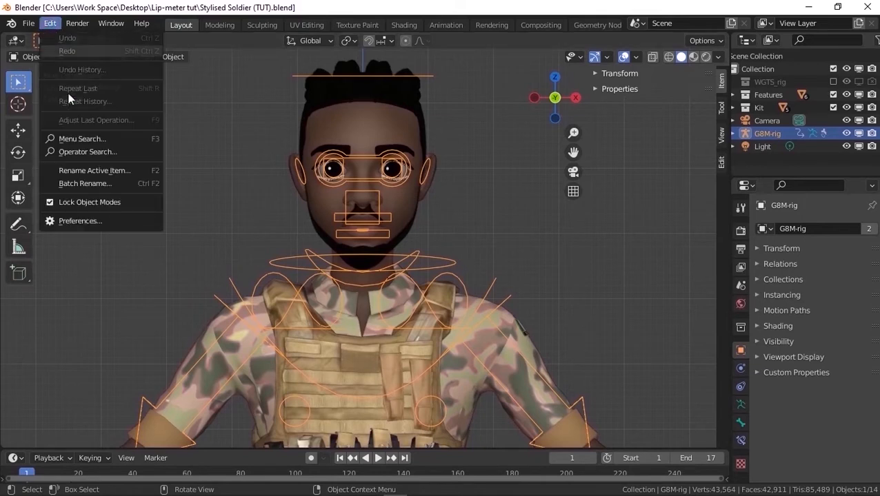
click(95, 219)
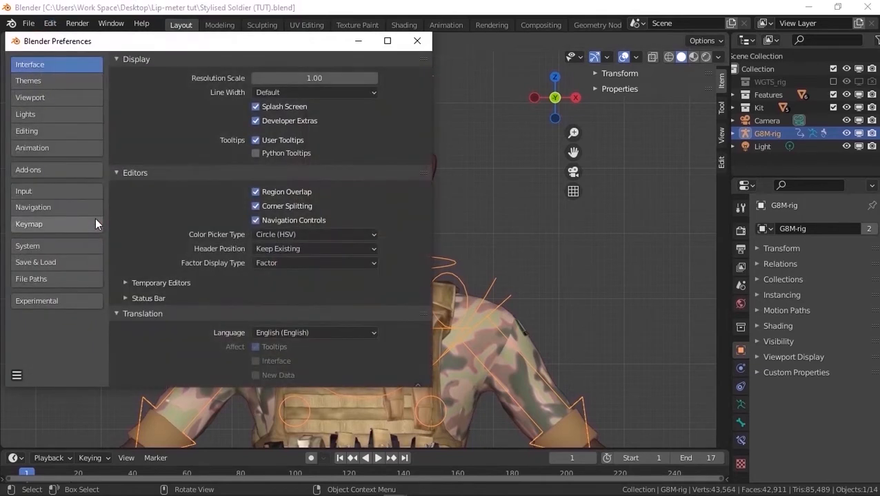
click(44, 172)
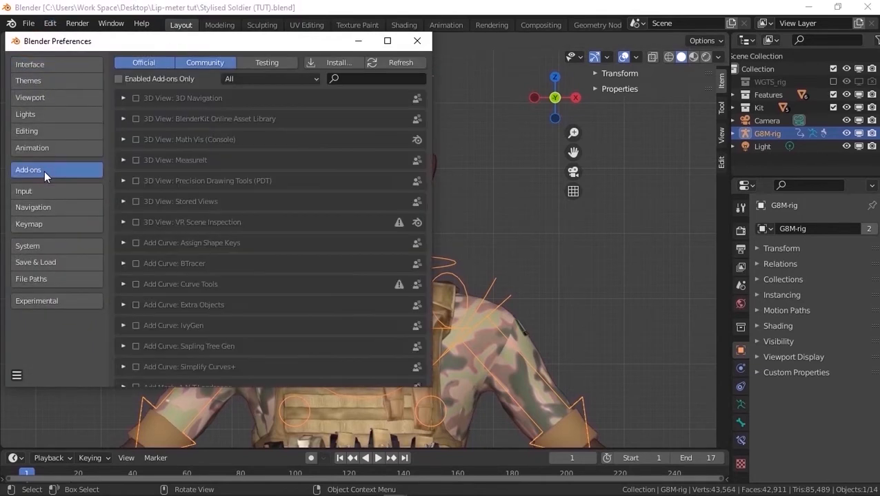
click(342, 63)
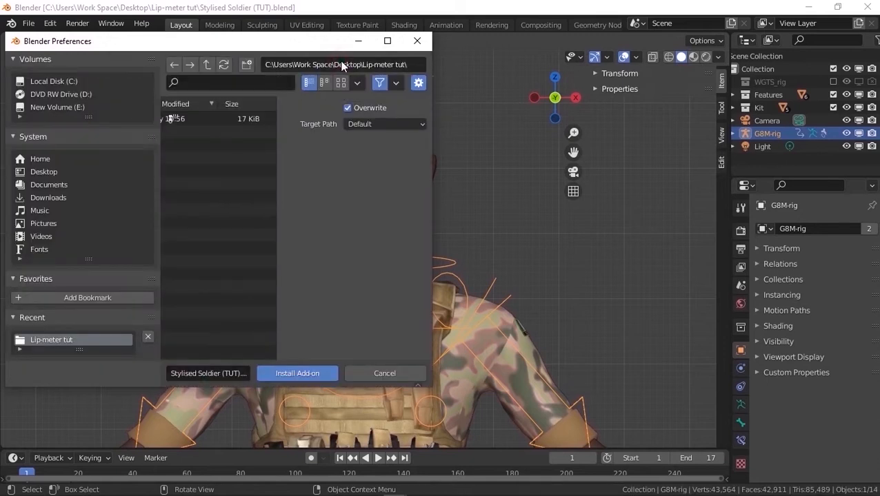
click(387, 41)
click(231, 65)
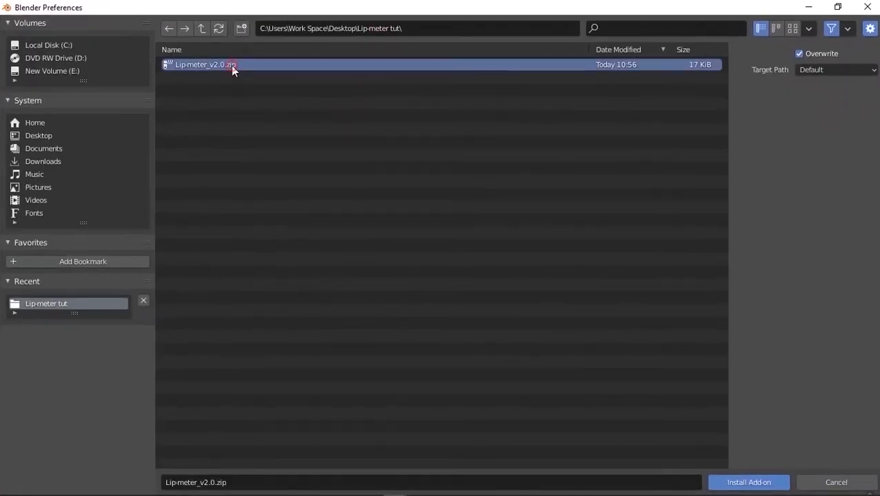
click(740, 482)
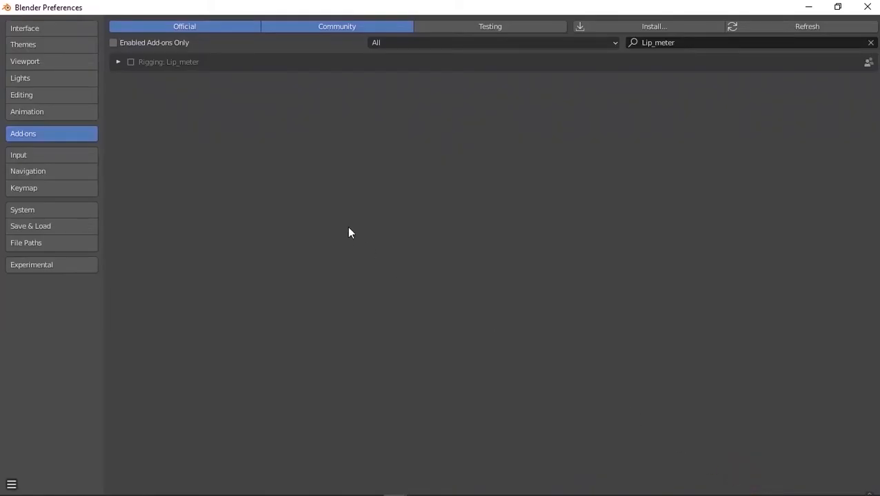
click(130, 63)
click(857, 8)
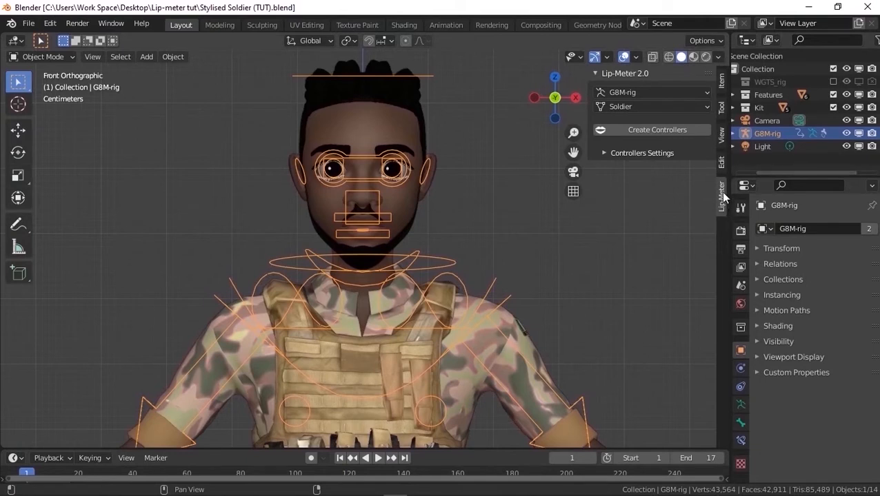
Set the armature in the Lip-Meter 2.0 settings to G8M-rig
click(610, 77)
click(611, 76)
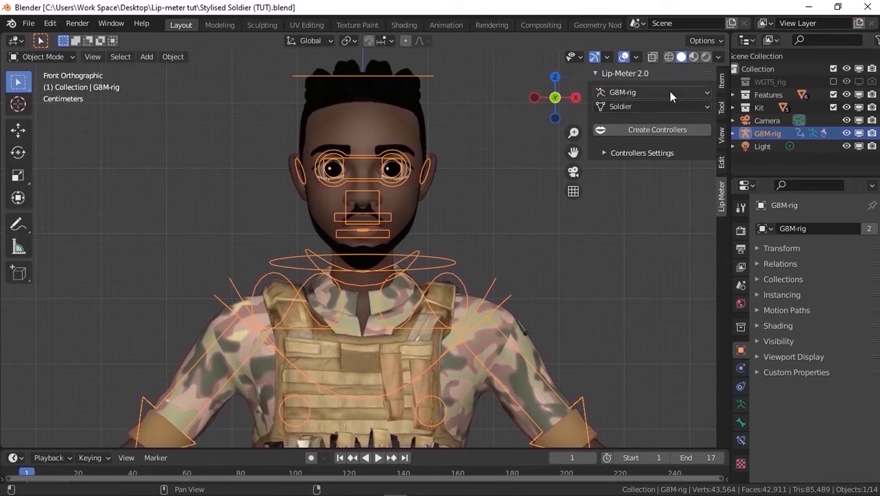
click(634, 94)
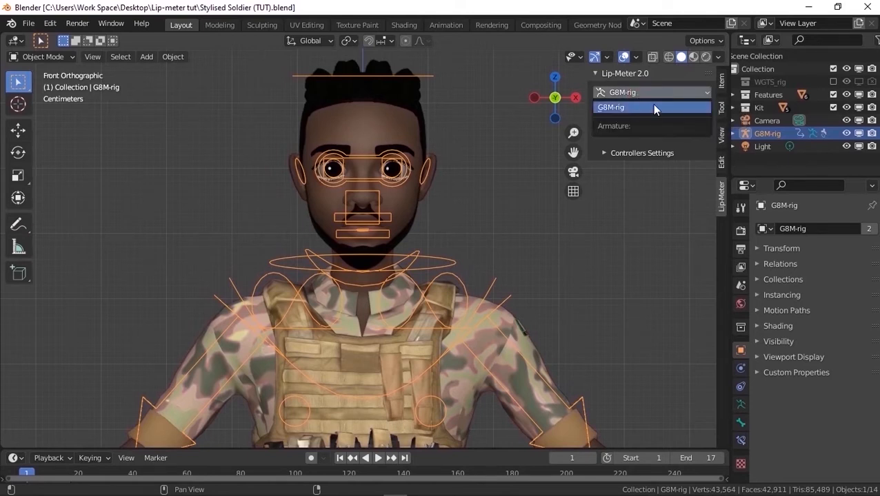
click(654, 108)
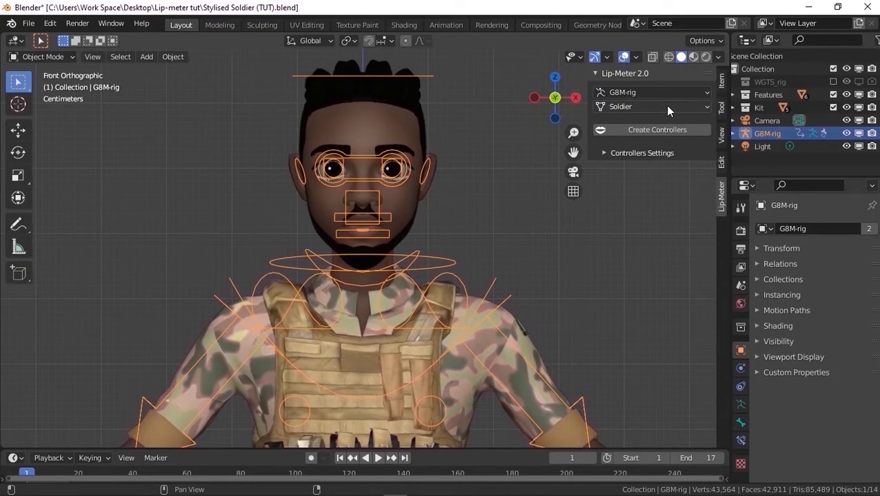
Check the names of the character's body, braids, shirt and body armor meshes, and choose Soldier as the Lip-Meter mesh
click(666, 107)
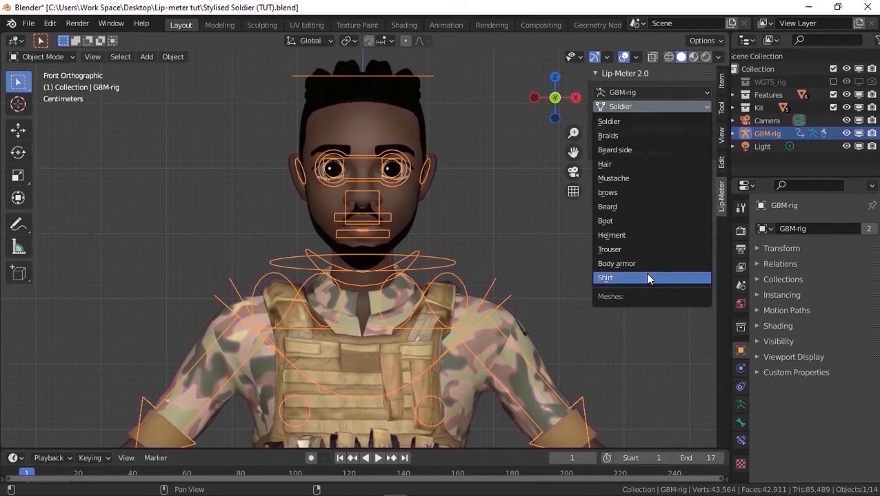
click(391, 133)
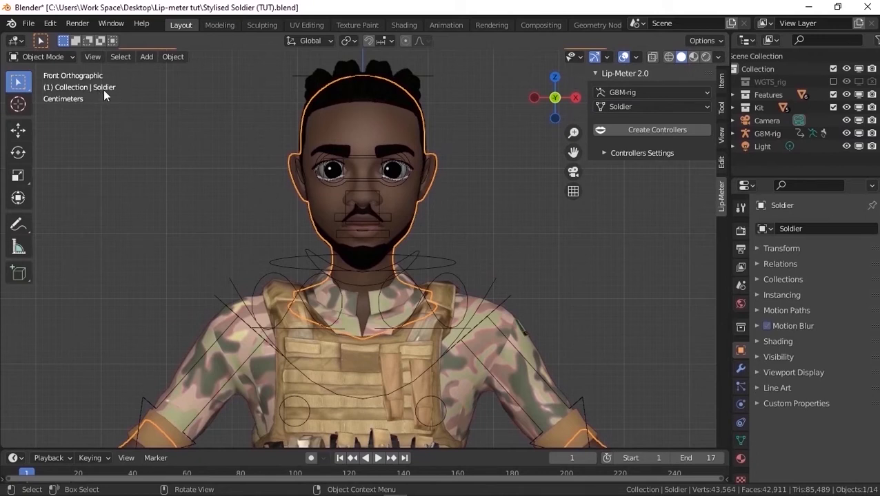
click(315, 90)
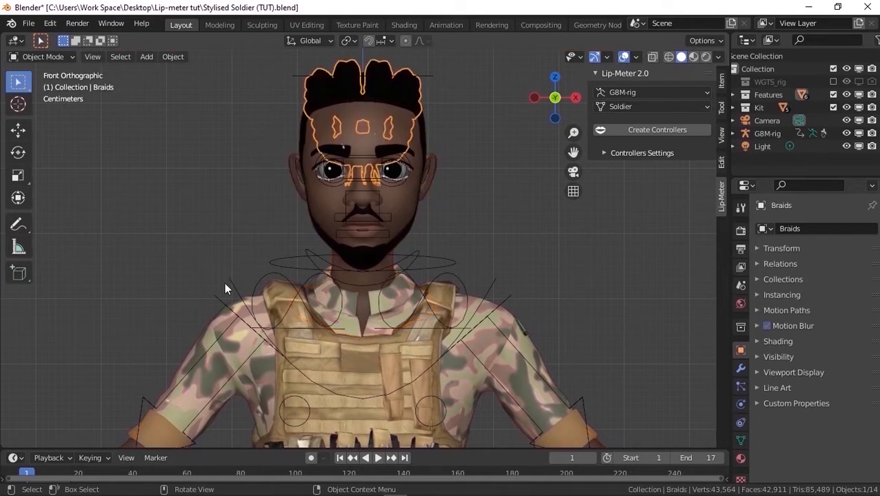
click(198, 335)
click(288, 395)
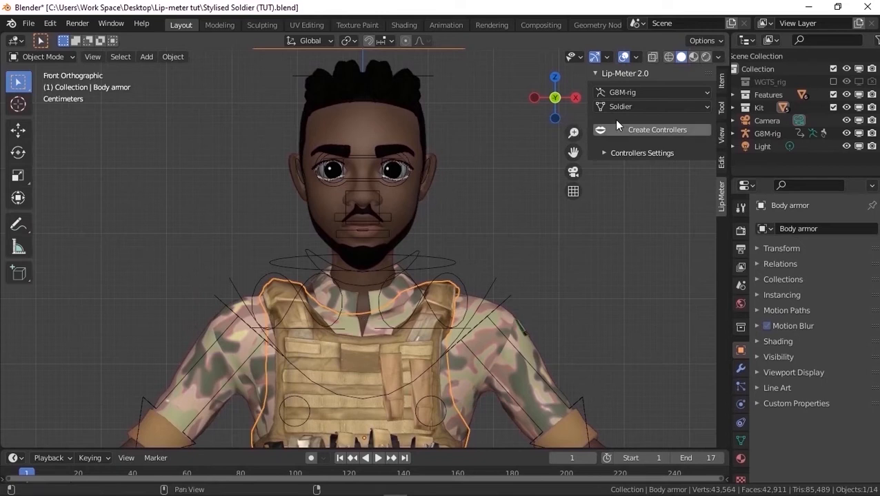
click(635, 107)
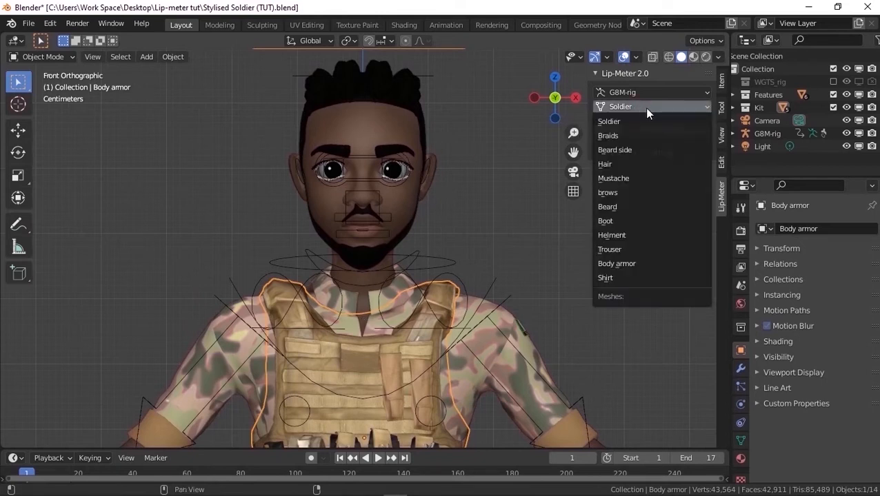
click(652, 122)
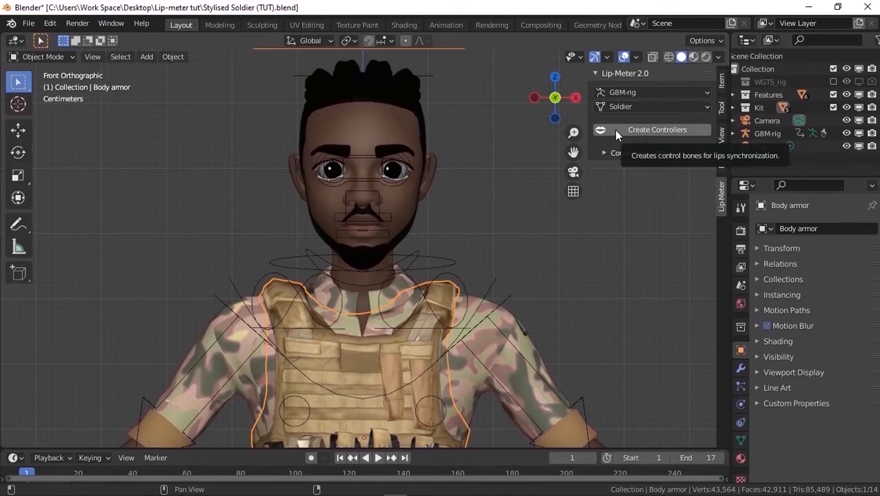
Inspect the separate brows, mustache, beard and beard side meshes by selecting each one
click(400, 150)
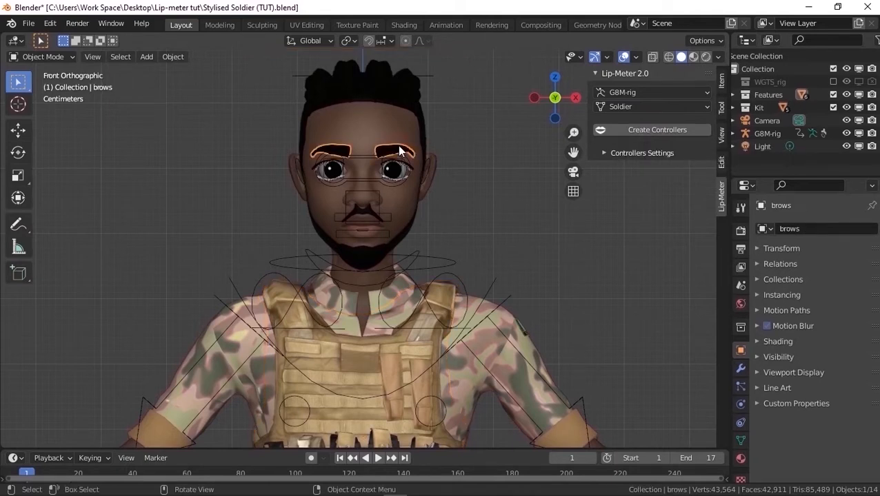
click(367, 211)
click(370, 211)
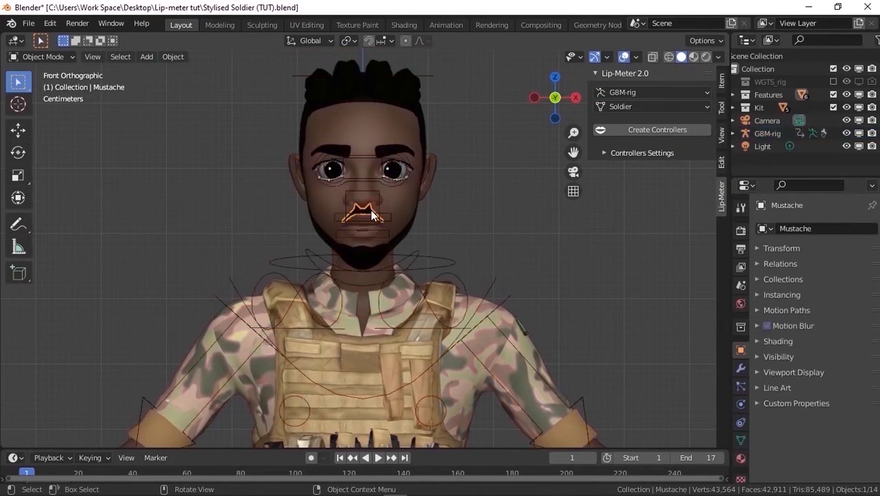
click(373, 254)
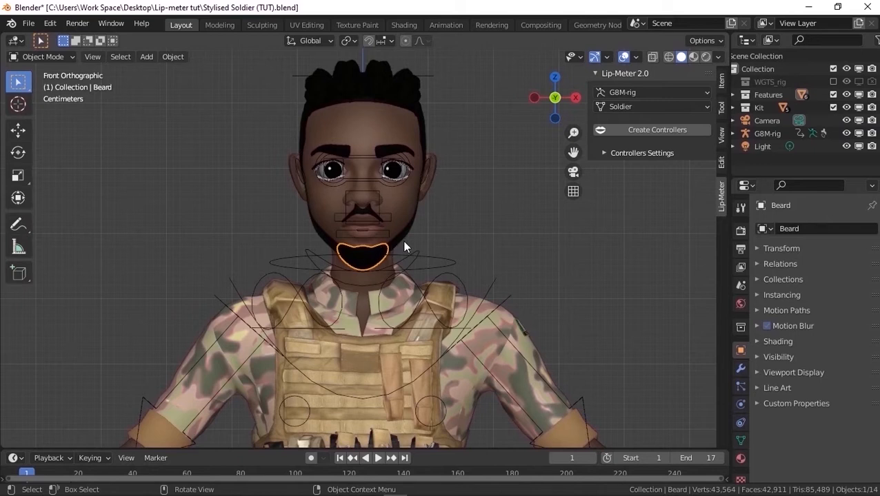
click(404, 235)
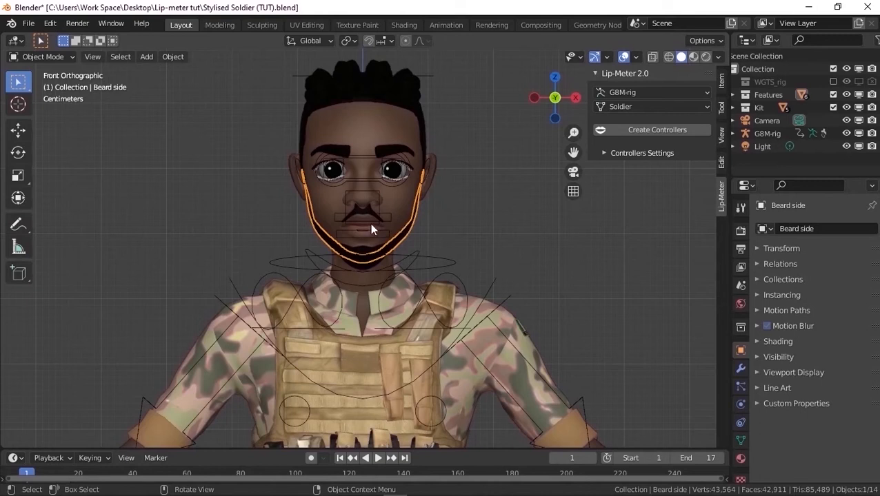
Join the beard side, beard, mustache, brows, hair and braids meshes into the Soldier mesh
middle_drag(389, 215, 361, 222)
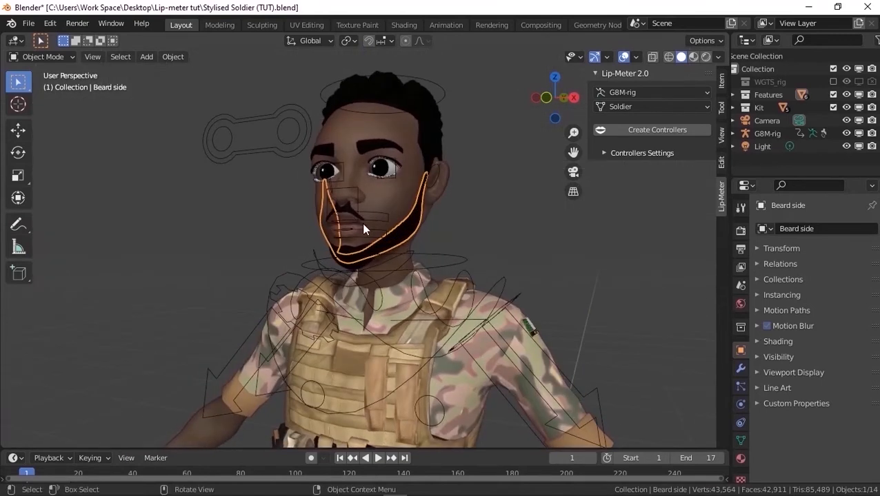
scroll(362, 223, up, 4)
scroll(364, 230, up, 1)
click(346, 288)
shift+right_click(466, 228)
shift+click(466, 230)
shift+click(326, 180)
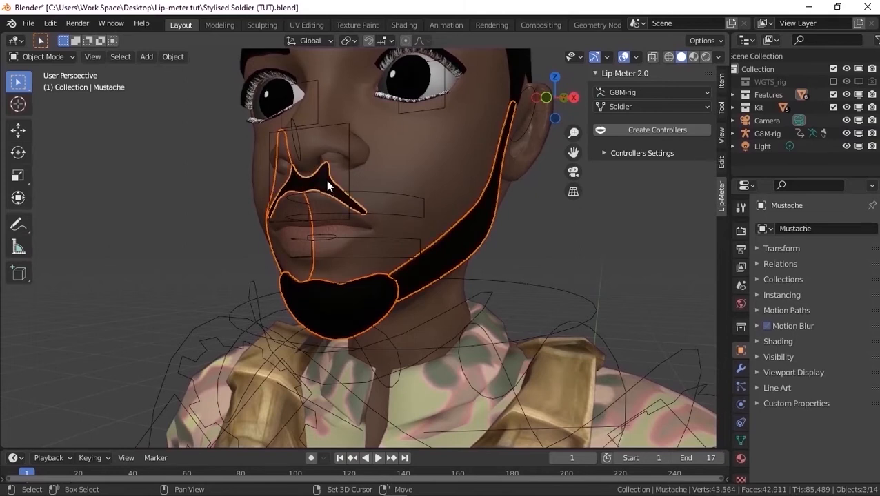
middle_drag(321, 197, 362, 117)
shift+click(371, 92)
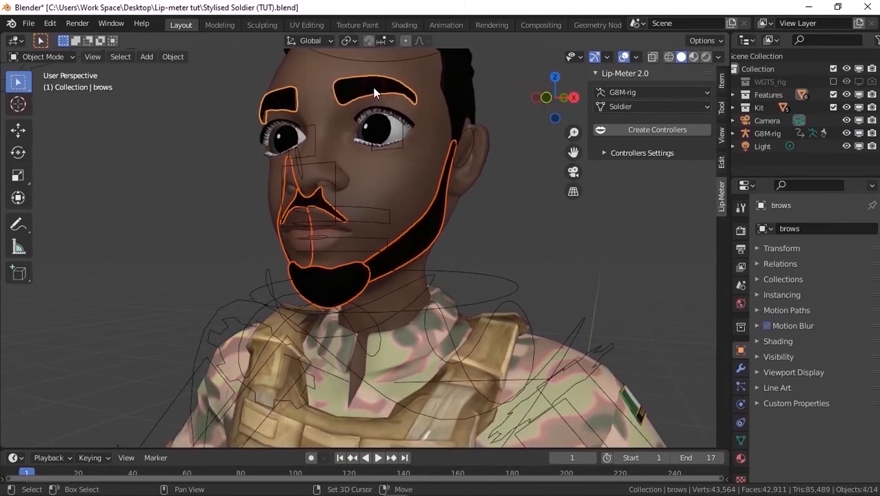
scroll(284, 181, down, 5)
scroll(339, 96, up, 3)
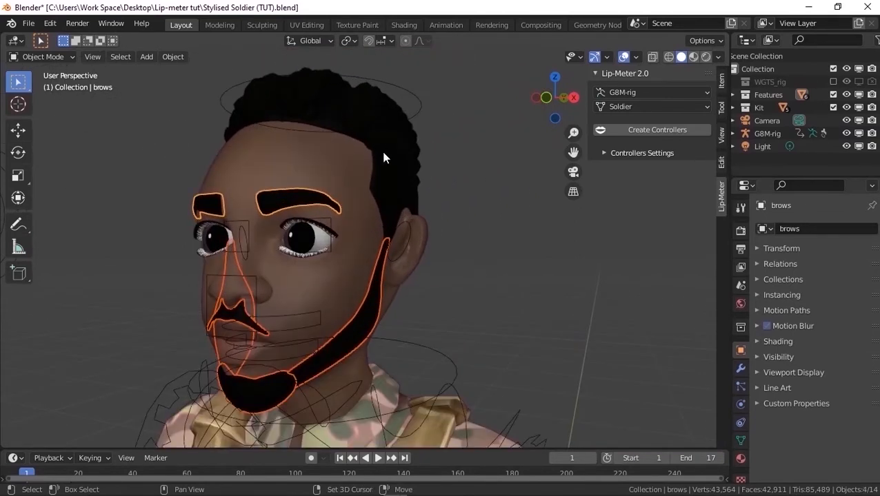
shift+click(382, 184)
shift+click(359, 95)
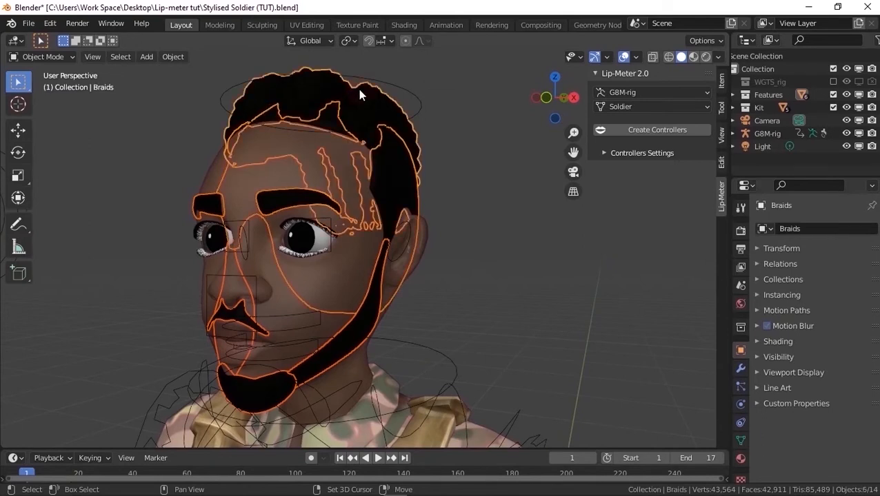
shift+click(319, 286)
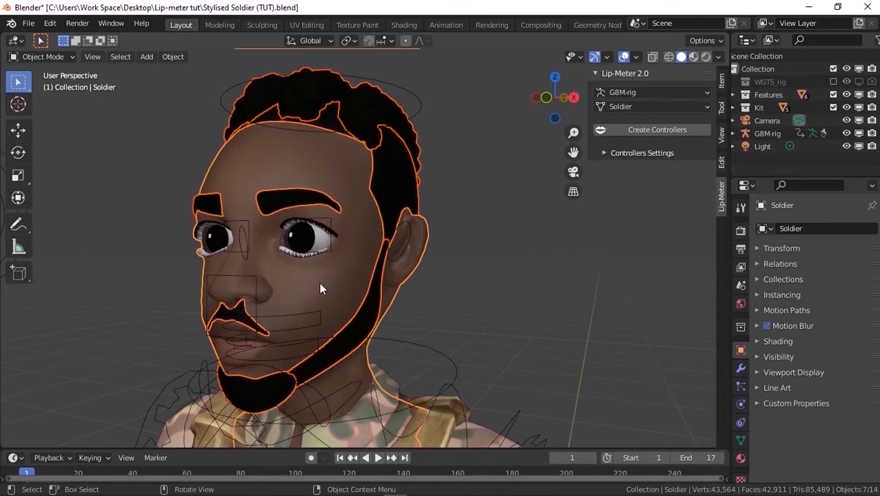
shift+click(319, 282)
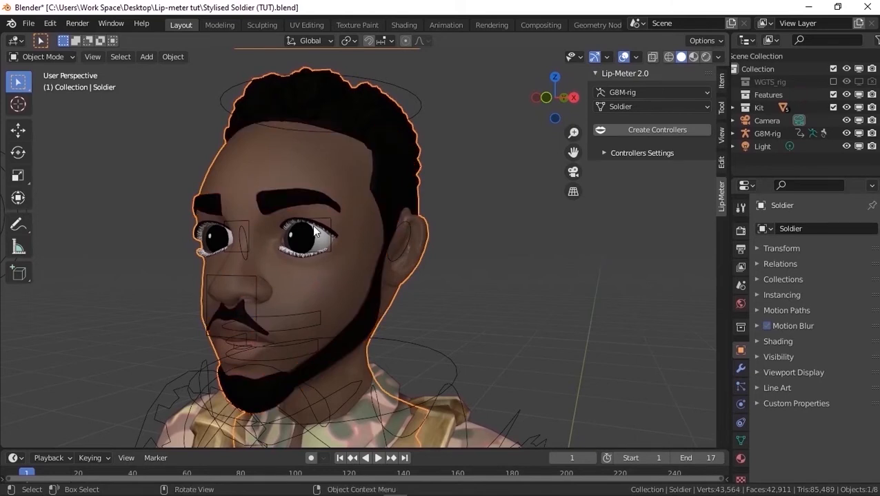
Show the Shape Keys list of the joined Soldier mesh
scroll(295, 171, down, 2)
middle_drag(296, 171, 380, 177)
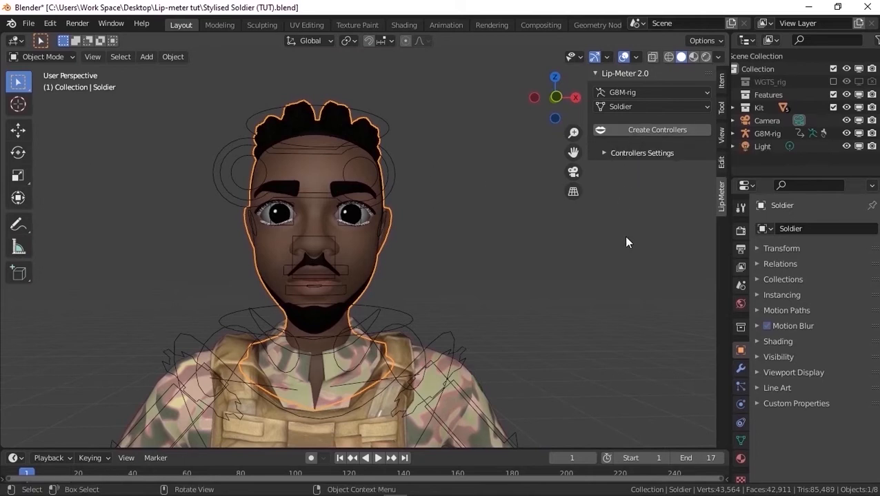
click(739, 439)
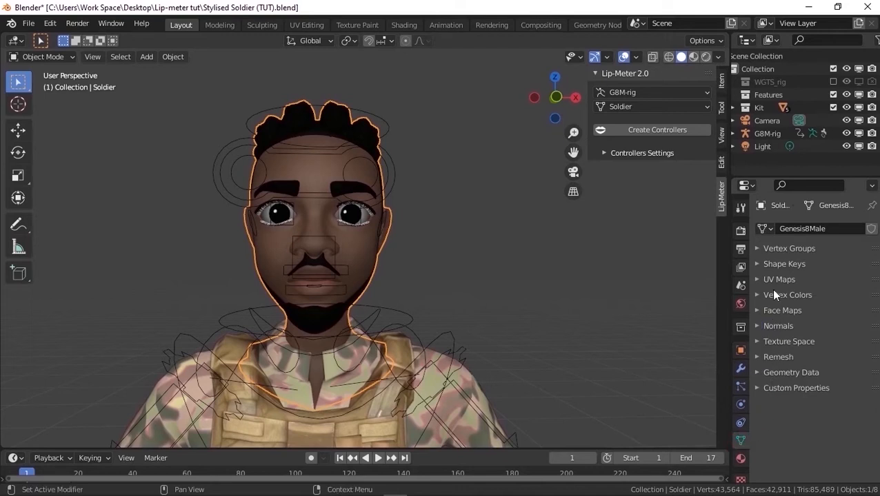
click(783, 266)
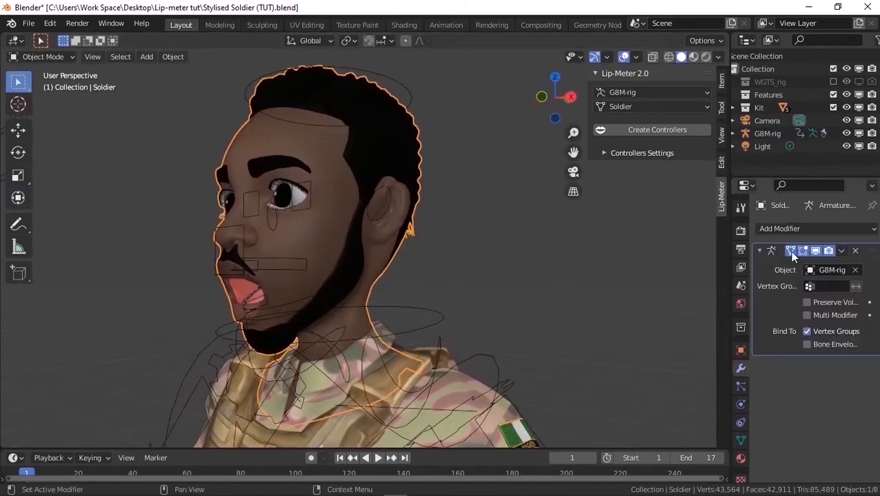
Select the jaw_master bone in Pose Mode and save armature poses as two shape keys on the Soldier mesh
click(841, 250)
click(803, 238)
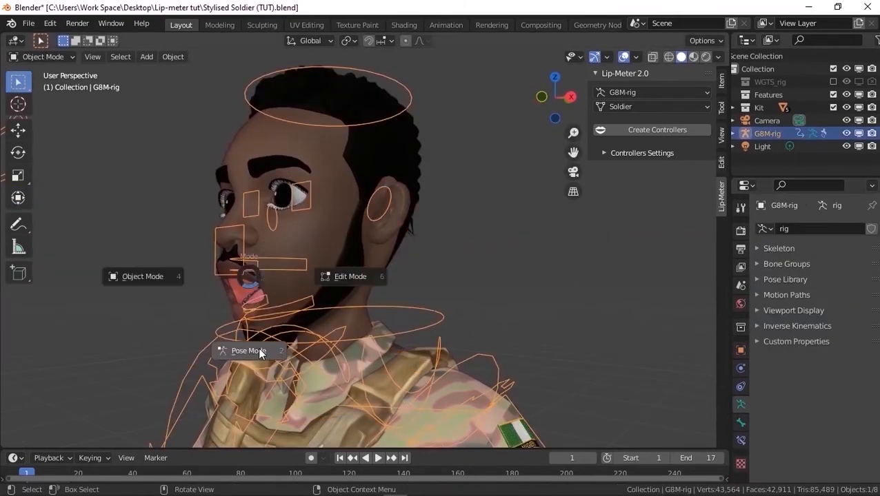
click(246, 350)
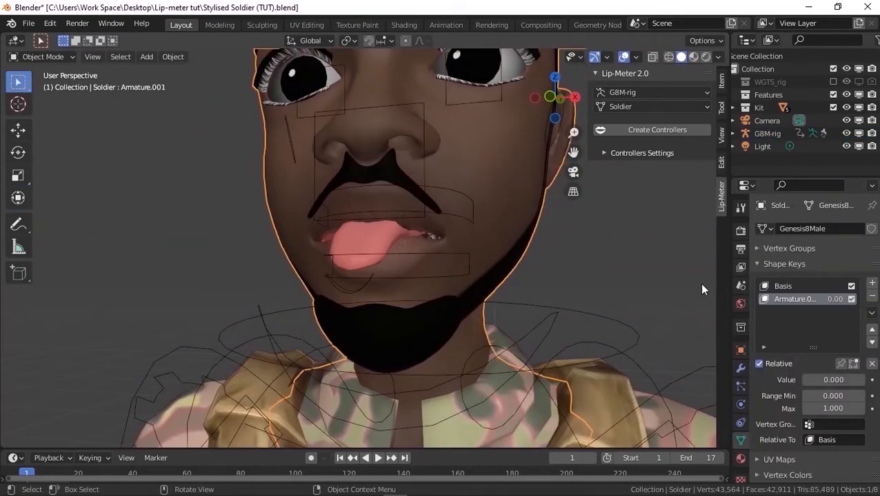
click(741, 369)
click(741, 440)
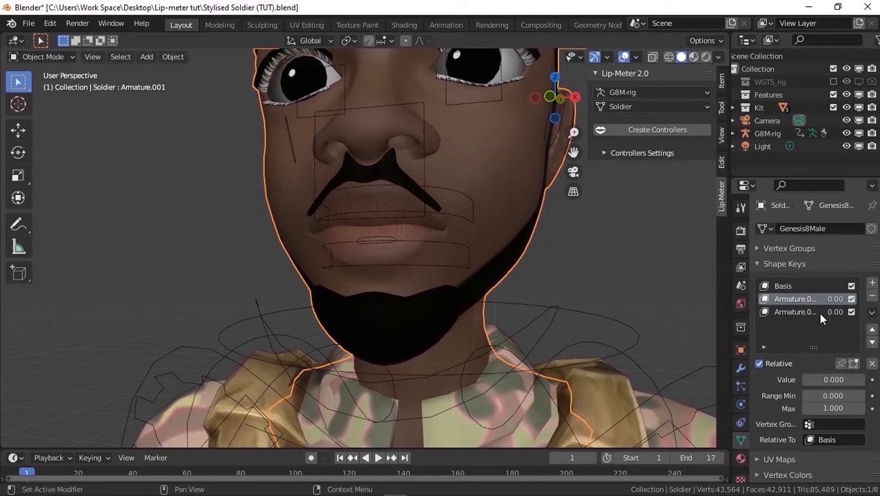
Rename the first shape key below Basis to Mouth Open
double_click(786, 300)
text(M)
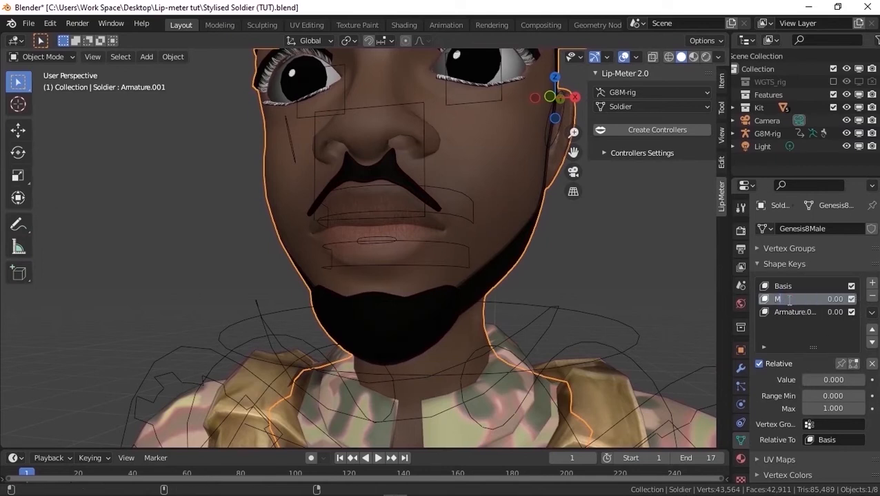
text(outh Open)
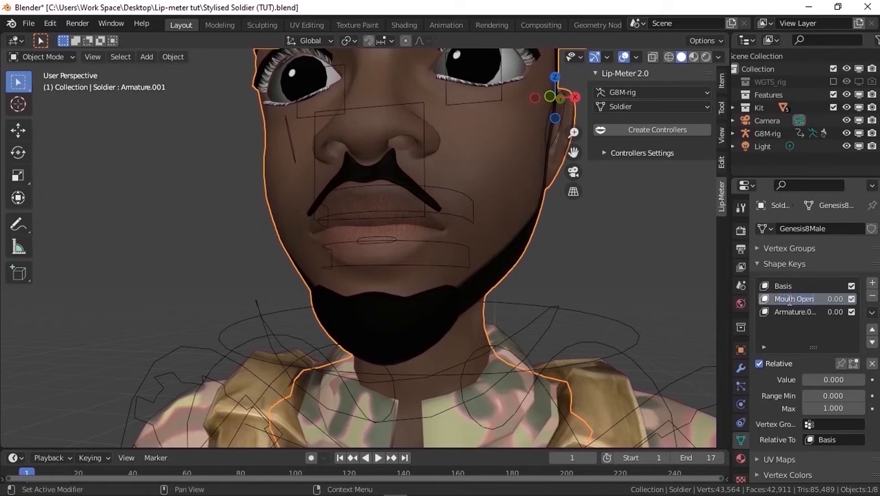
key(Return)
Rename the last shape key of the Soldier mesh to Tongur out
double_click(791, 313)
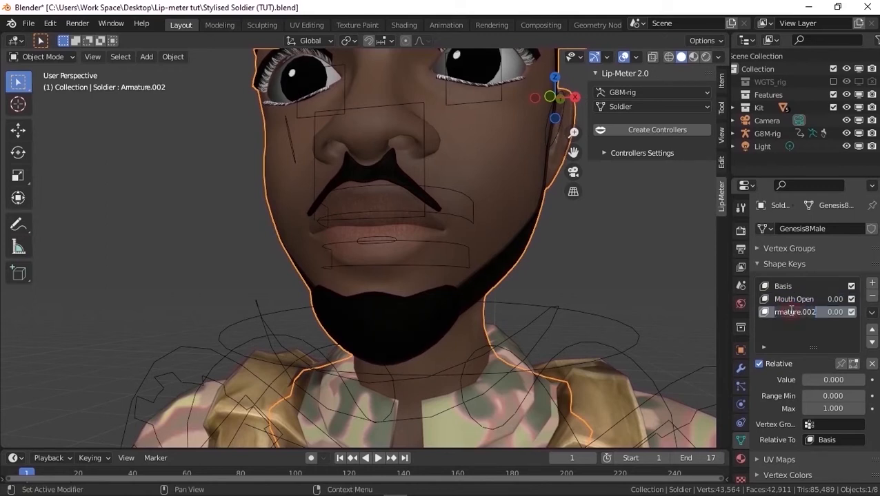
text(Tong)
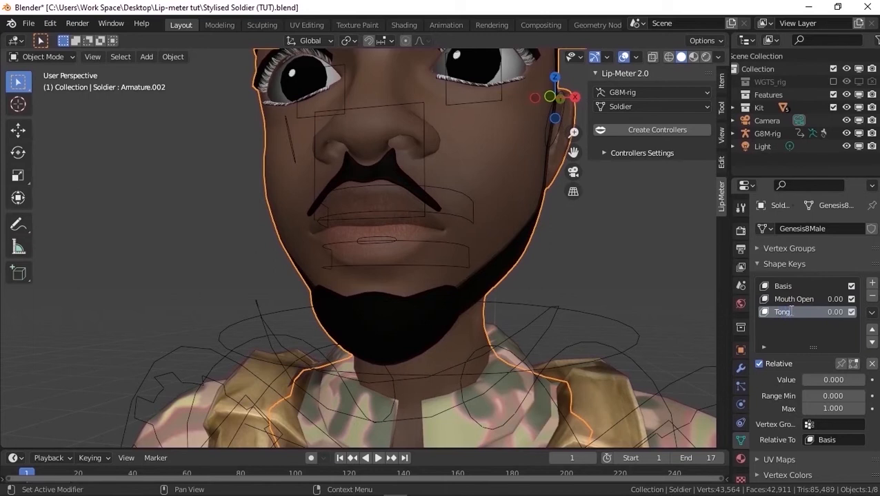
text(ue)
key(Return)
Preview the Mouth Open shape key on the face by toggling its pinned display on and off
click(815, 300)
click(842, 365)
click(842, 365)
click(842, 364)
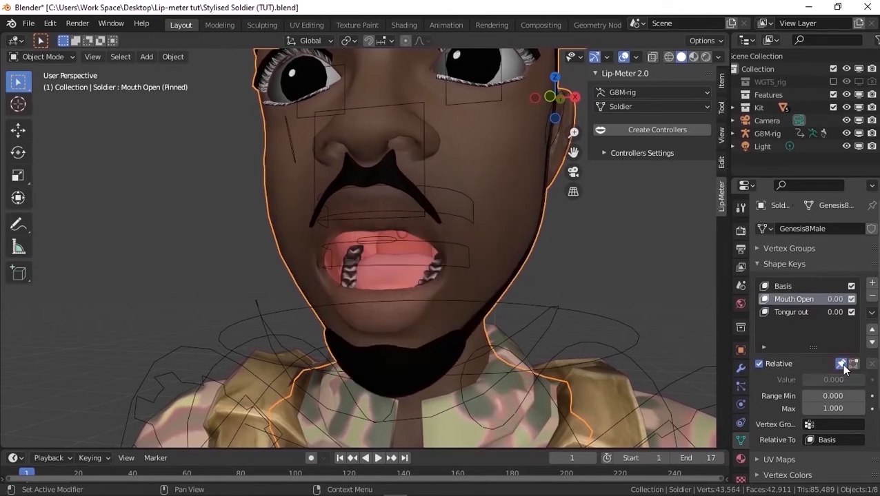
click(841, 363)
Preview the Tongur out shape key on the face by toggling its pinned display on and off
click(800, 312)
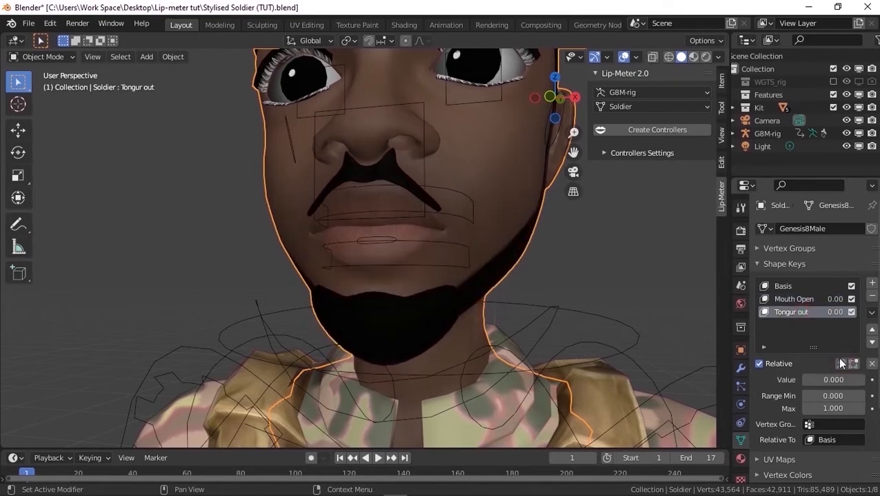
click(840, 364)
click(841, 364)
click(841, 365)
click(840, 364)
Disable the Tongur out shape key and create the Lip-Meter controllers for G8M-rig and the Soldier mesh
click(850, 313)
scroll(448, 250, down, 3)
middle_drag(436, 250, 501, 236)
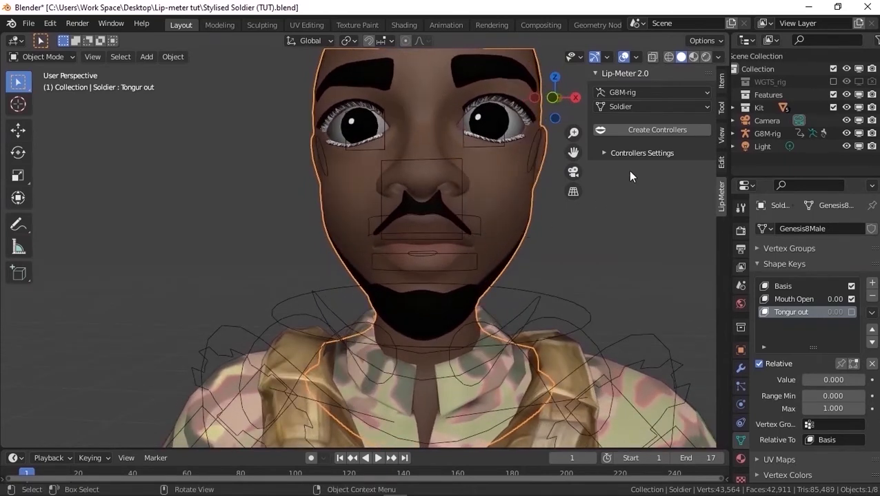
click(651, 132)
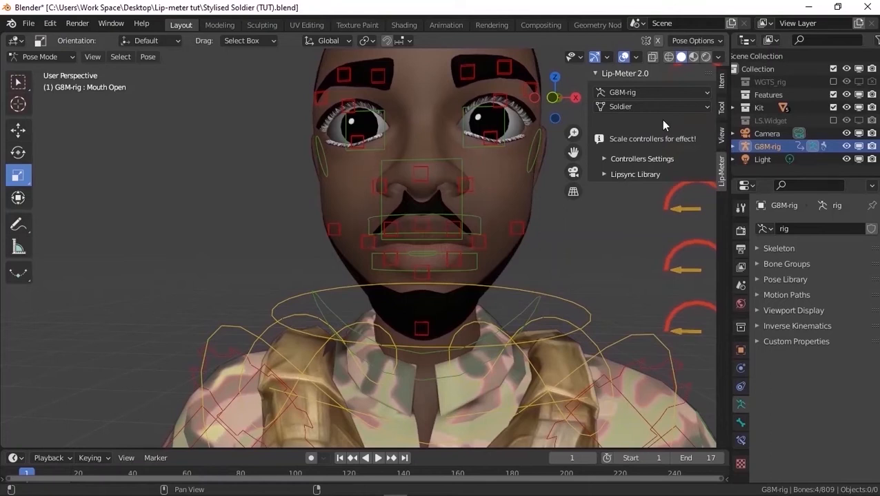
Examine the stack of lip controllers created beside the soldier's head
scroll(252, 140, down, 5)
scroll(323, 150, down, 5)
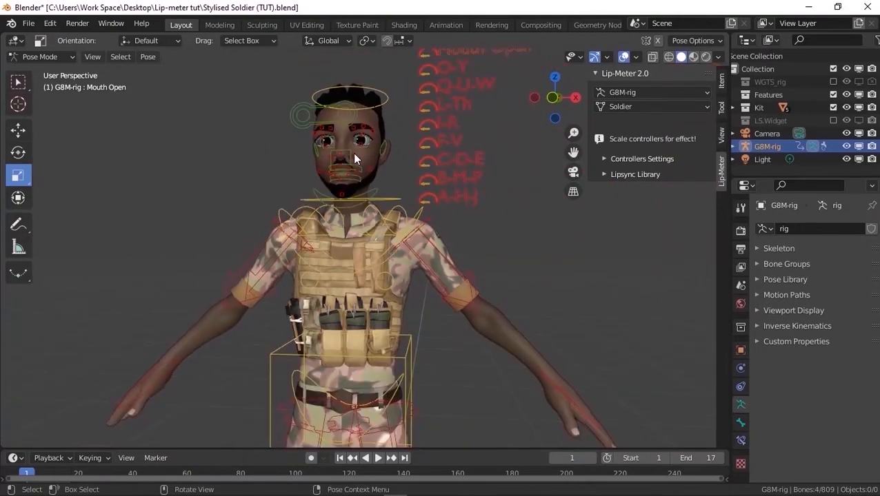
scroll(439, 59, up, 3)
scroll(439, 63, up, 1)
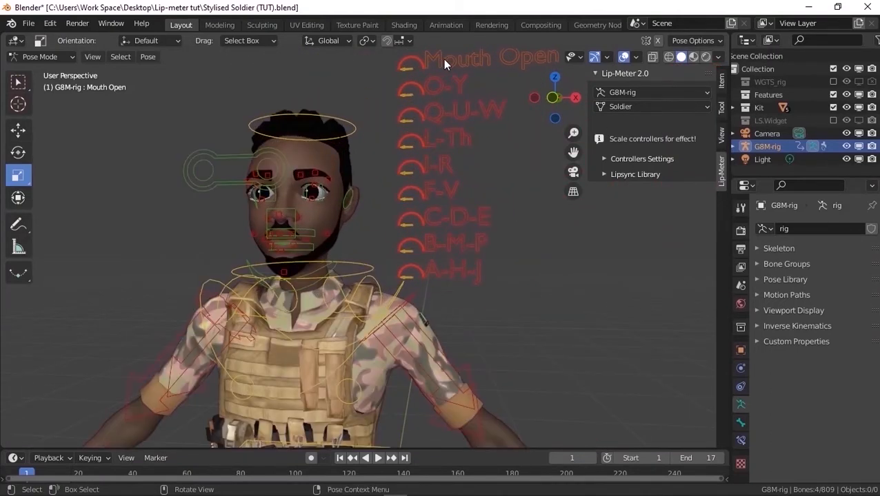
scroll(445, 62, up, 3)
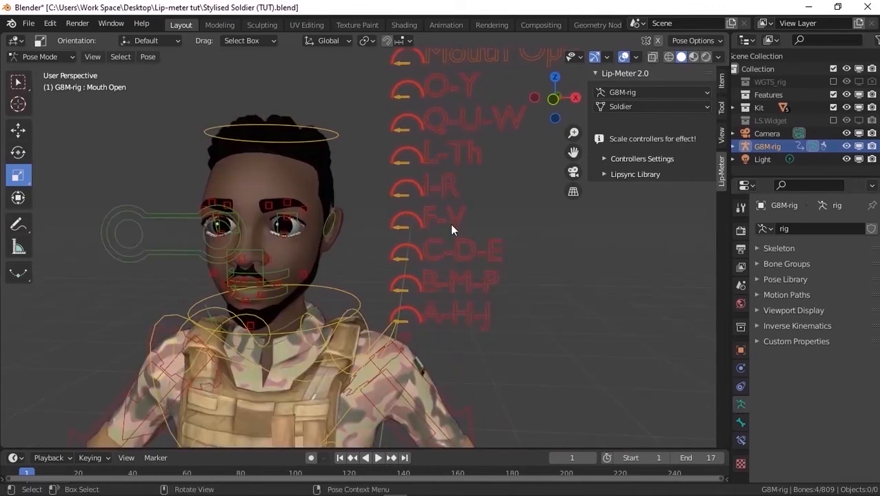
Select the A-H-J and O-Y controllers for comparison, and finish with only the Mouth Open controller selected
click(441, 306)
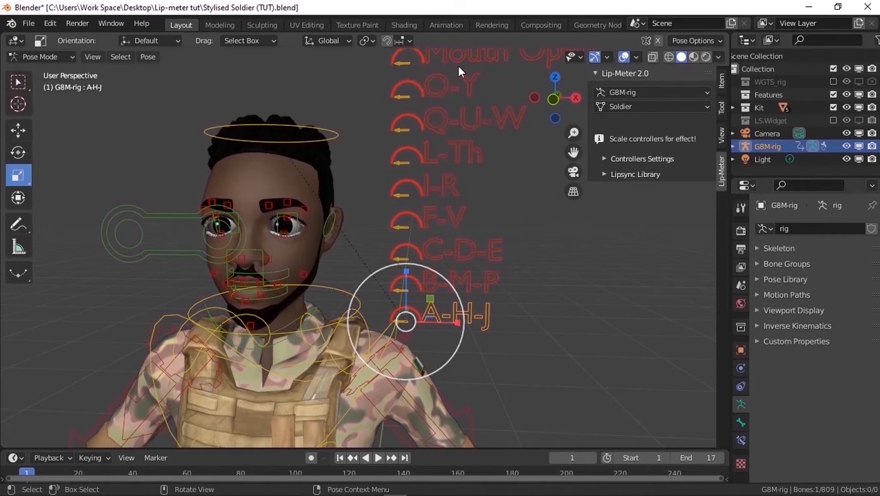
scroll(410, 116, down, 2)
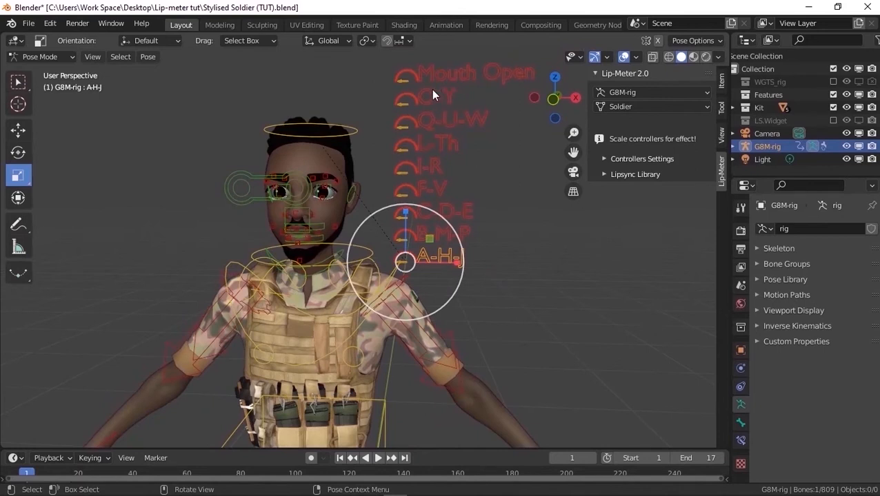
click(436, 92)
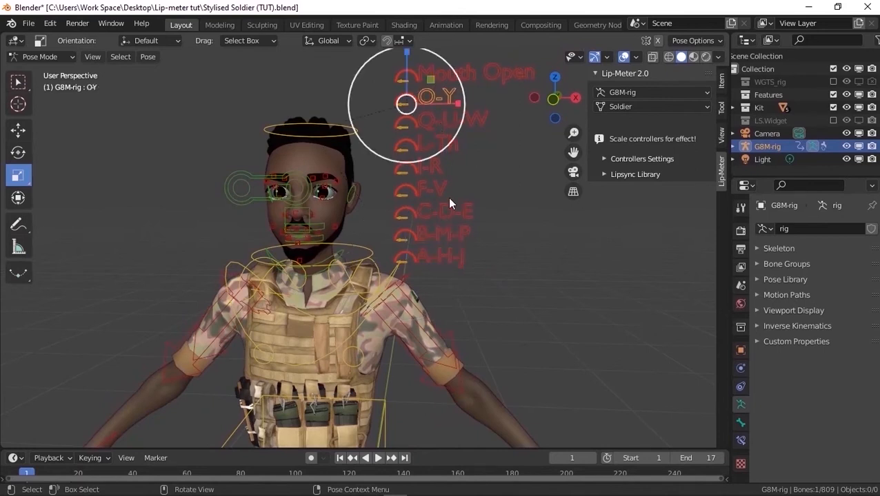
shift+click(446, 254)
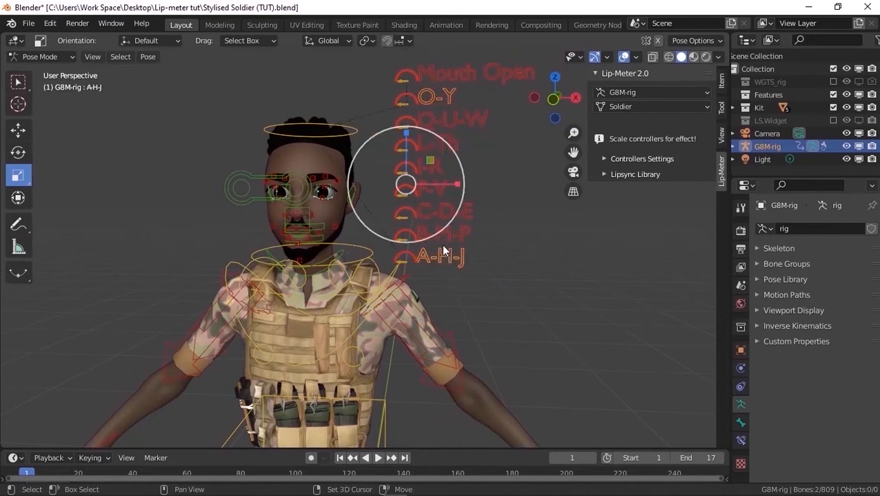
click(452, 82)
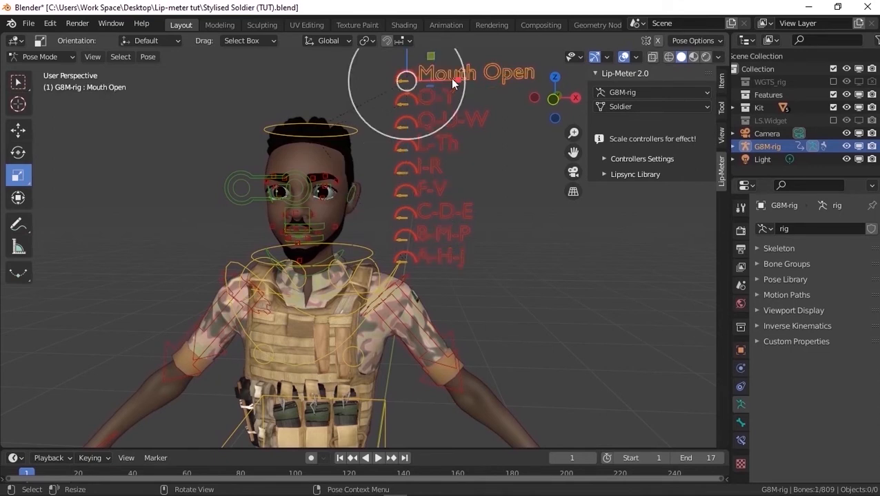
scroll(344, 114, down, 3)
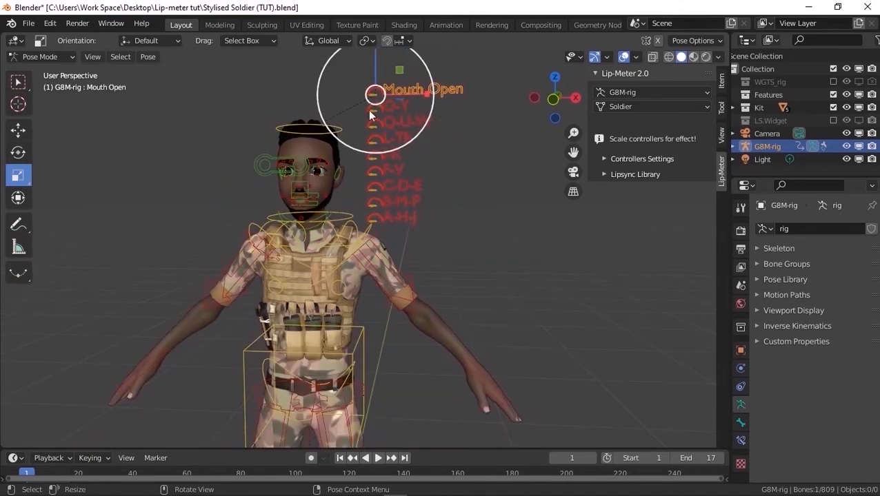
scroll(403, 91, up, 2)
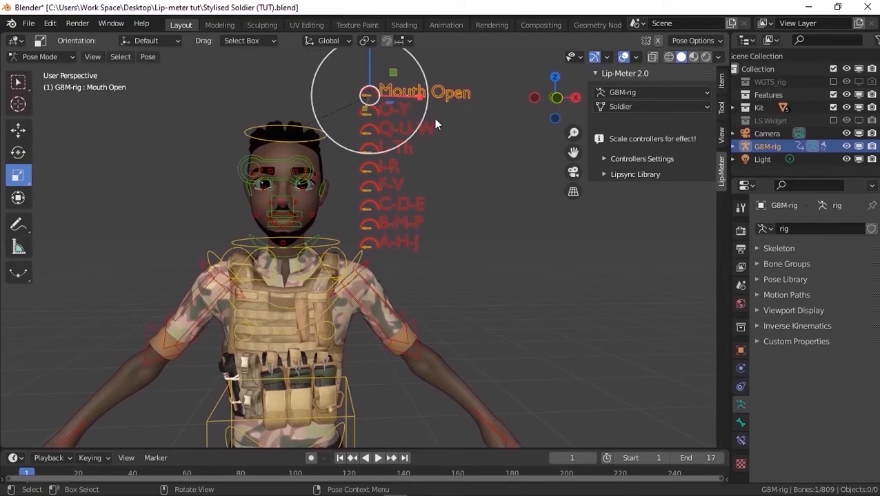
scroll(352, 100, up, 2)
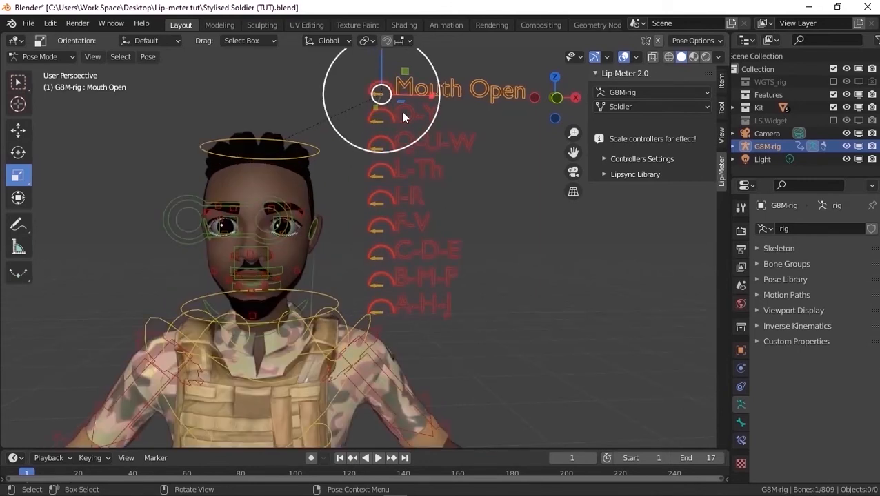
Try scaling the Mouth Open controller slightly with the Scale tool
click(21, 156)
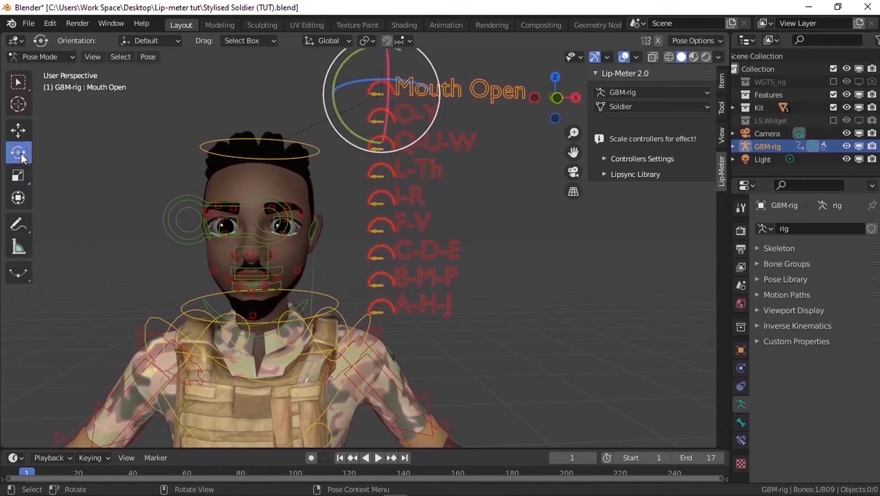
click(19, 176)
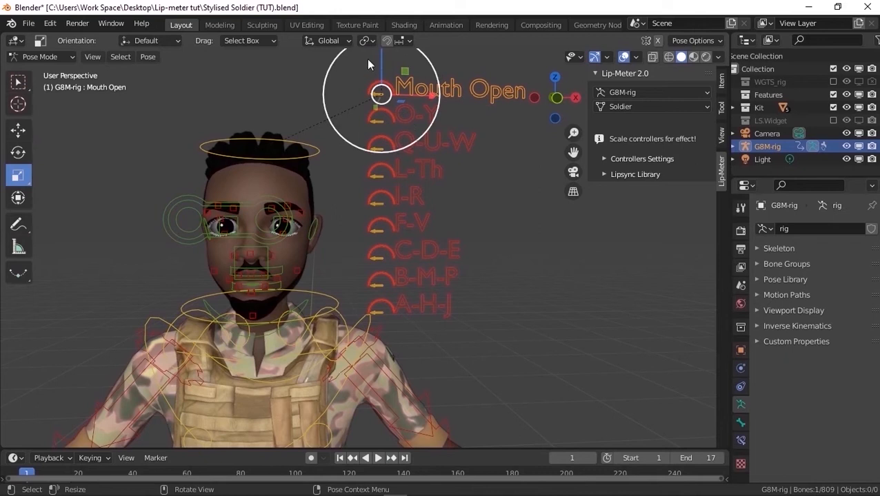
key(s)
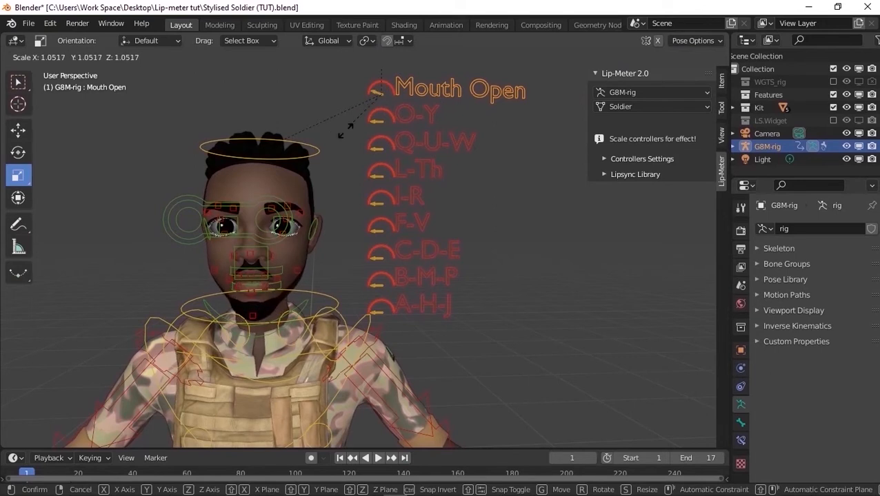
right_click(332, 154)
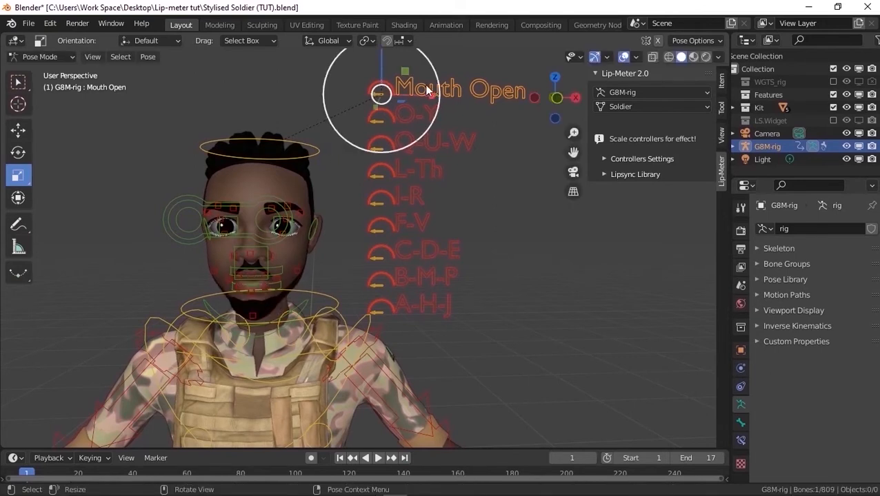
Move the Mouth Open controller beside the soldier's jaw in front view and show the Controllers Settings
key(KP_1)
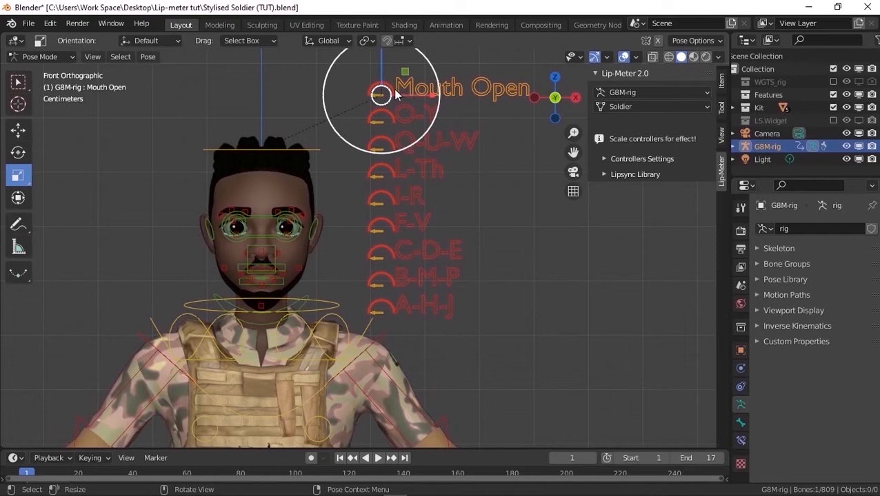
drag(416, 93, 233, 293)
scroll(232, 293, up, 1)
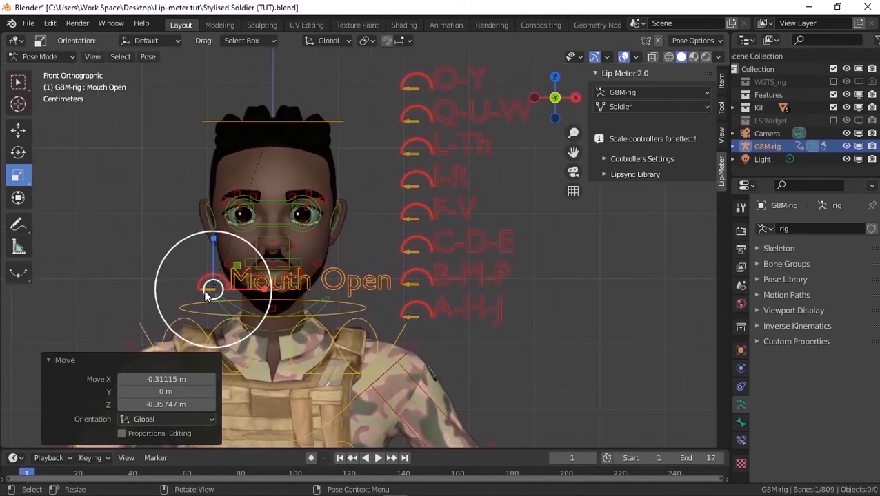
click(605, 160)
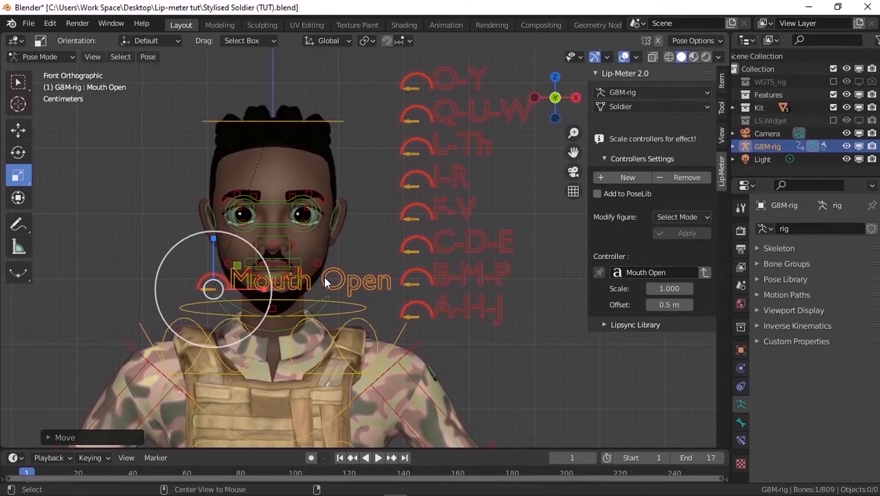
key(alt+s)
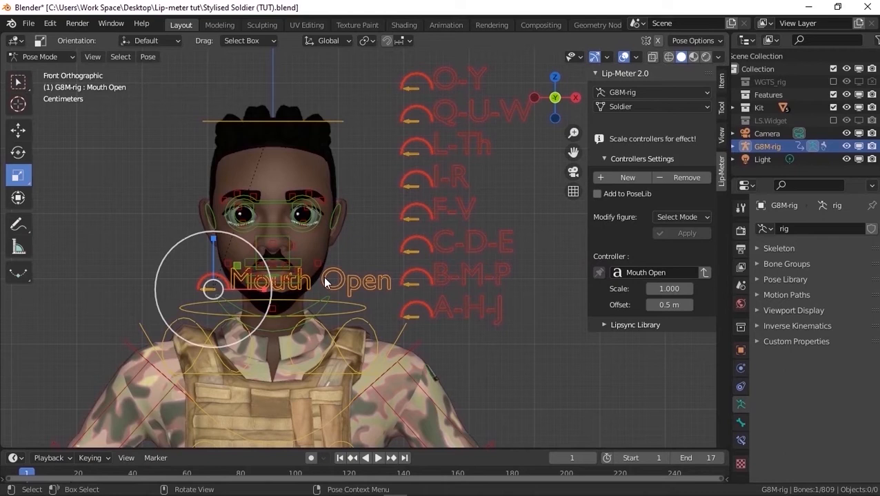
Try moving the O-Y controller to the side of the face above Mouth Open, and undo the move
click(448, 83)
key(g)
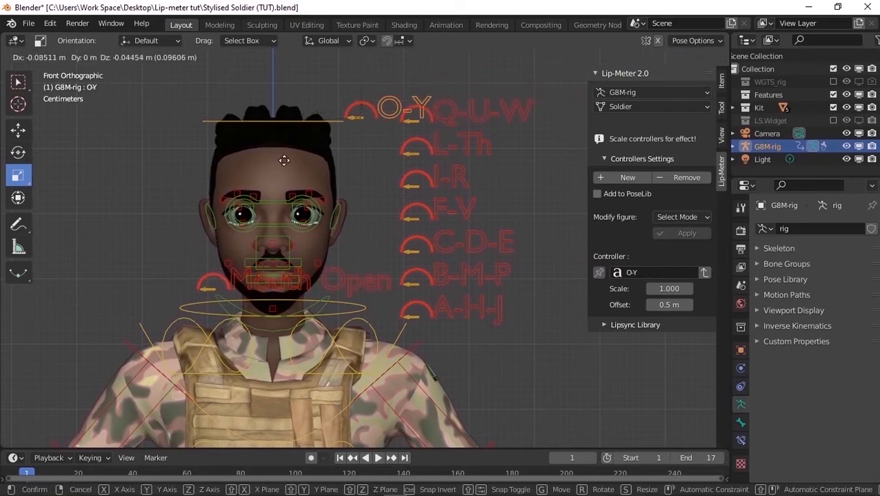
click(107, 279)
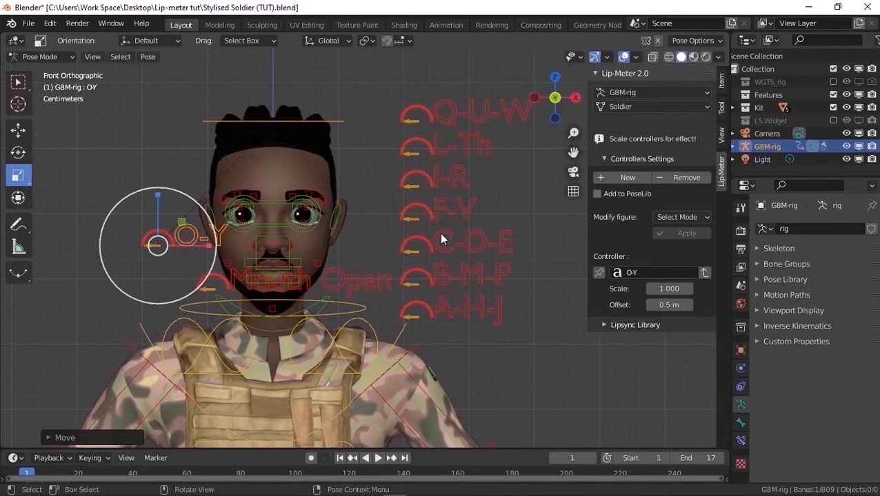
key(ctrl+z)
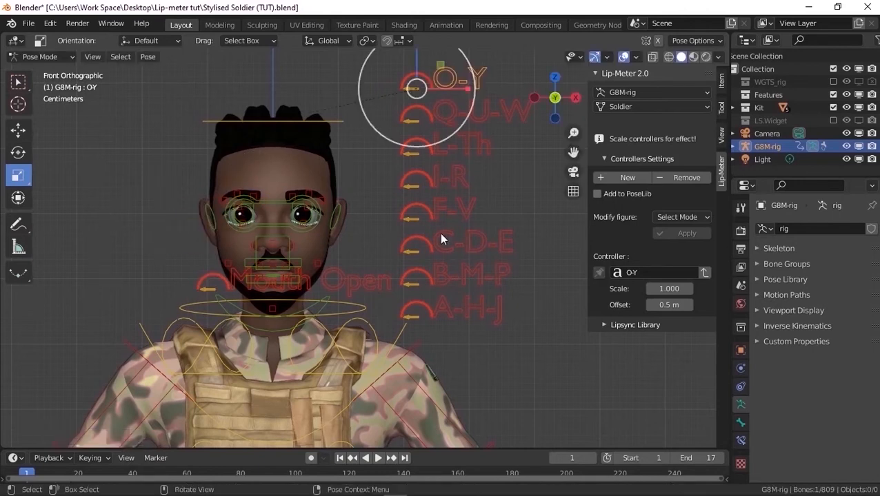
Set the scale of the Mouth Open controller's figure to 0.4 in the Controllers Settings
click(235, 284)
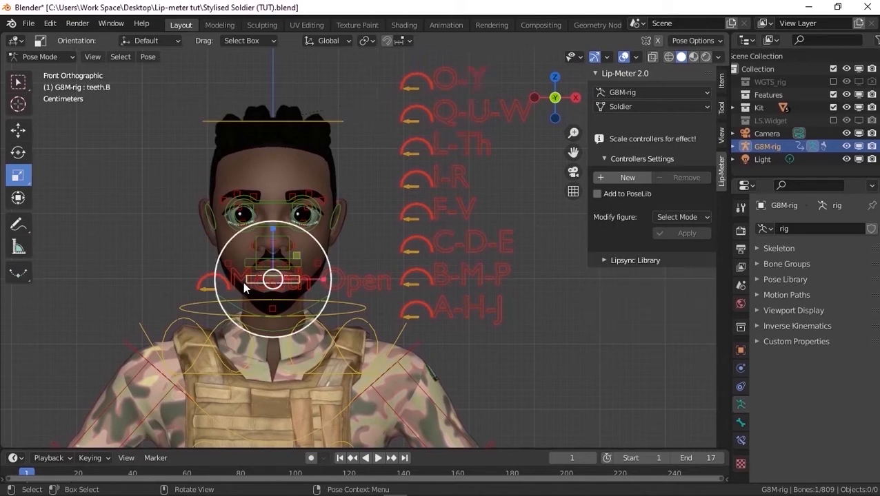
click(352, 288)
click(667, 289)
text(0.6)
key(Return)
click(650, 289)
click(650, 289)
Set the Mouth Open controller's offset to -6.3 m so its label sits outside the face
click(669, 305)
text(-5.5)
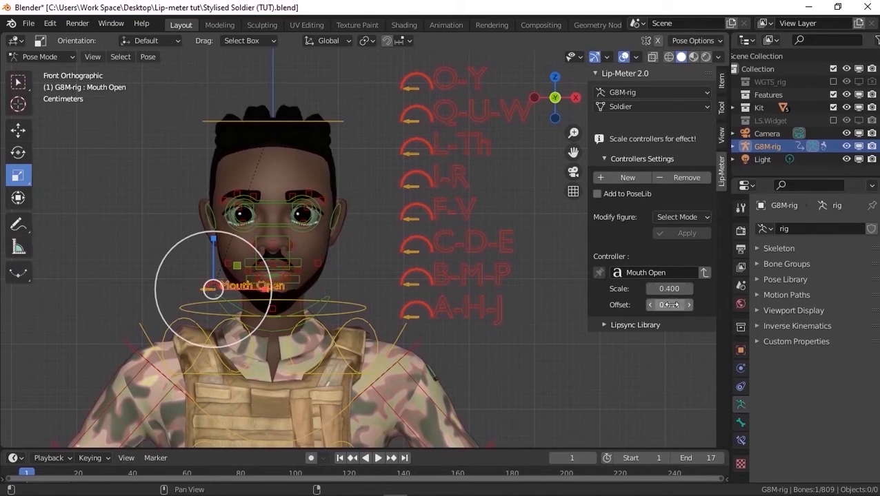
key(Return)
drag(668, 305, 611, 306)
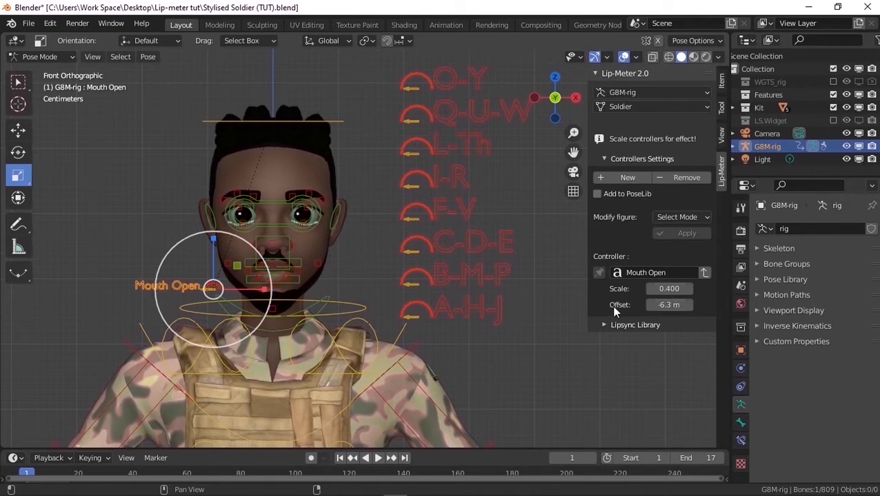
scroll(153, 294, up, 3)
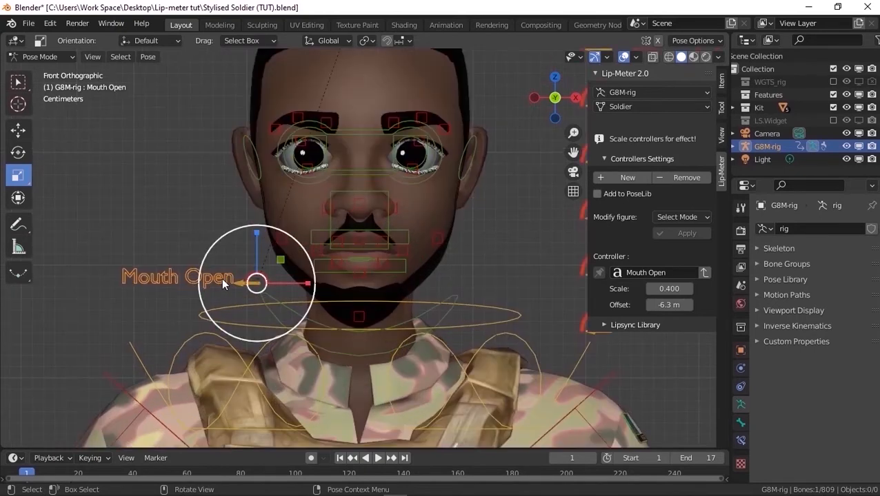
scroll(222, 278, down, 3)
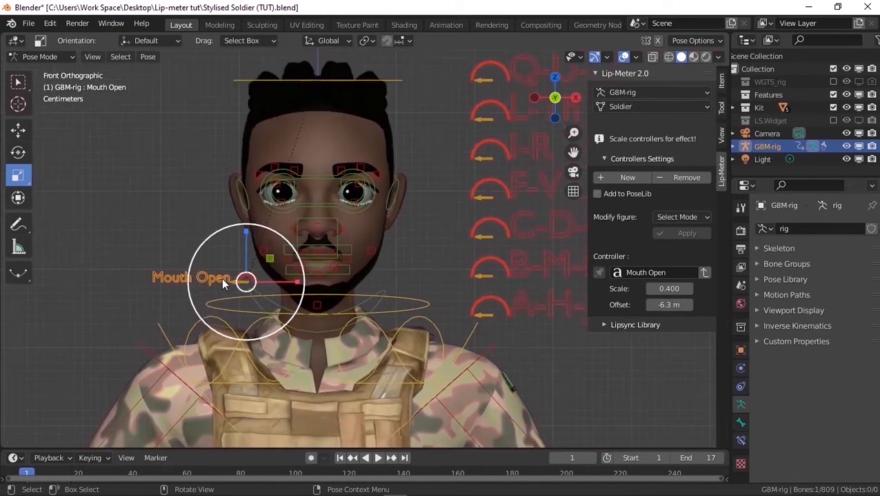
Rename the Mouth Open controller to Open Mouth
click(665, 273)
click(671, 274)
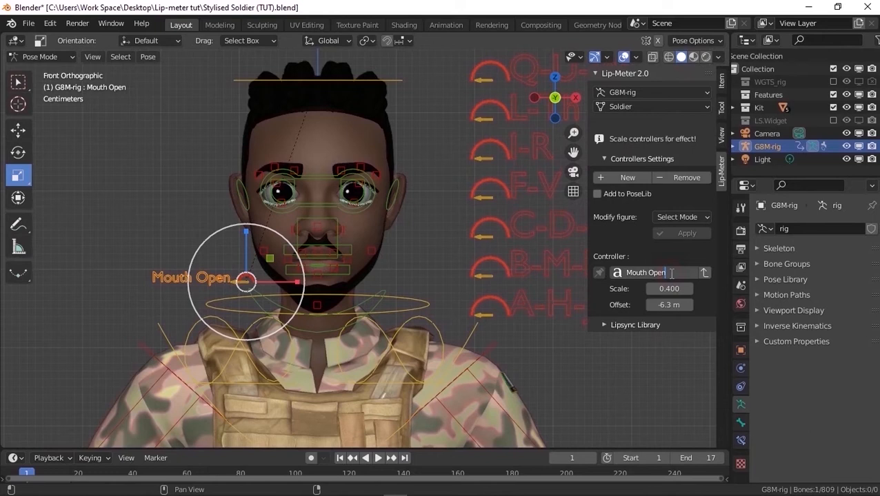
key(BackSpace)
key(BackSpace)
key(BackSpace)
key(BackSpace)
key(BackSpace)
key(BackSpace)
key(BackSpace)
key(BackSpace)
key(BackSpace)
key(BackSpace)
text(Open Mouth)
key(Return)
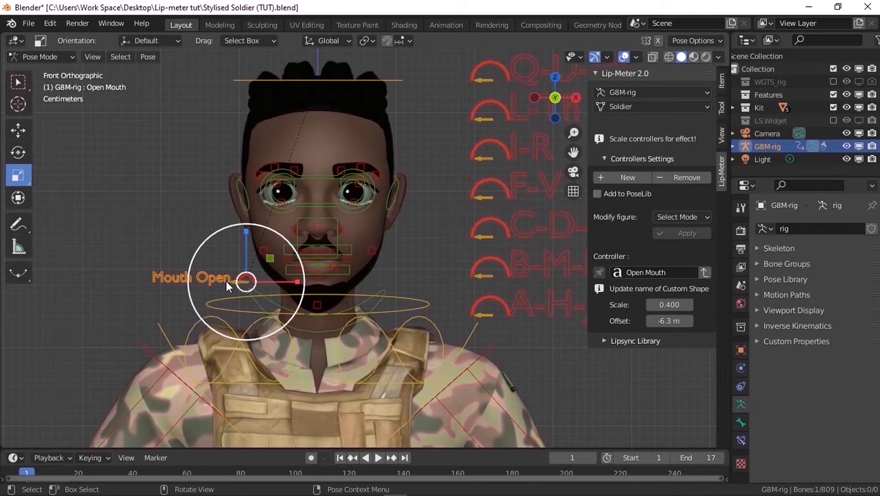
Update the controller's custom shape to its new name, Open Mouth, and add another new controller
click(705, 273)
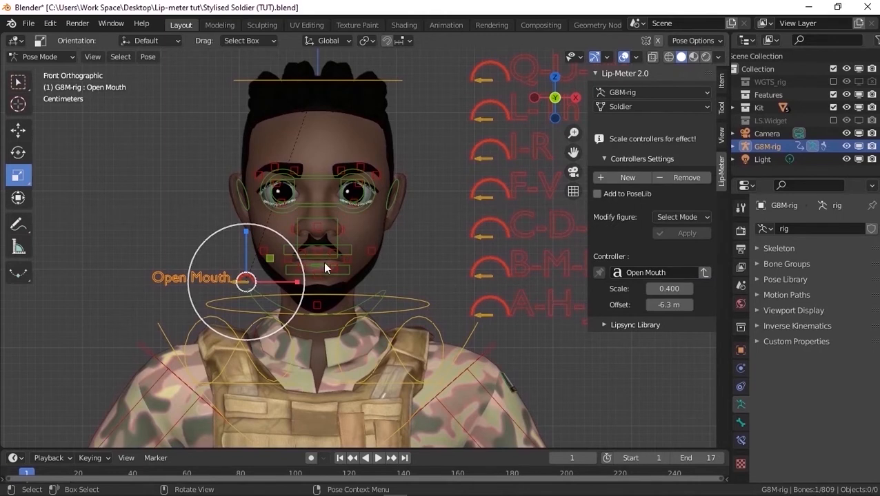
scroll(317, 264, down, 1)
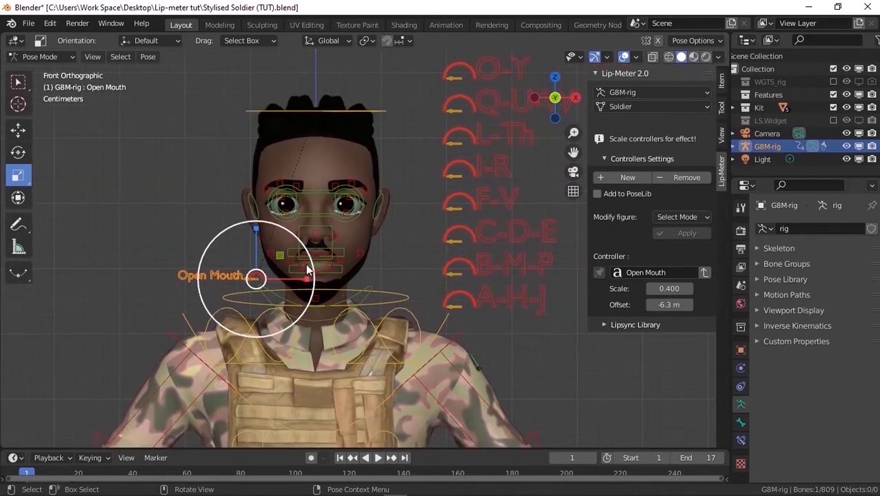
click(626, 179)
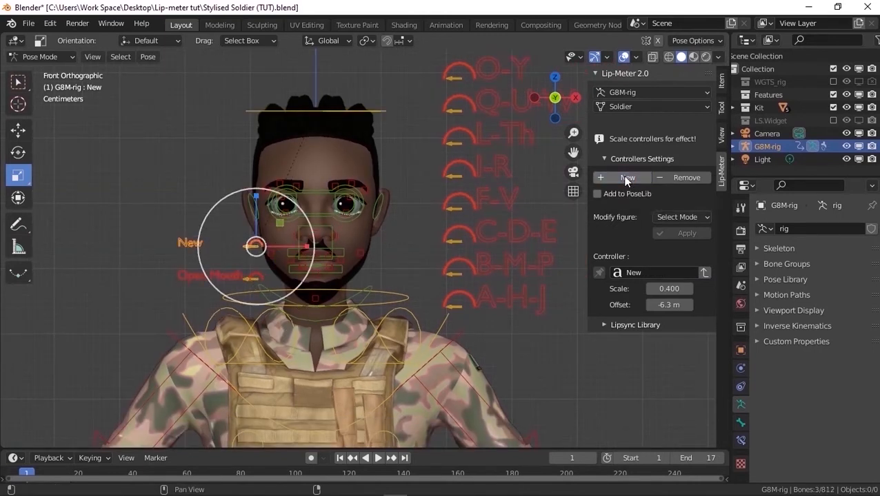
scroll(251, 265, up, 1)
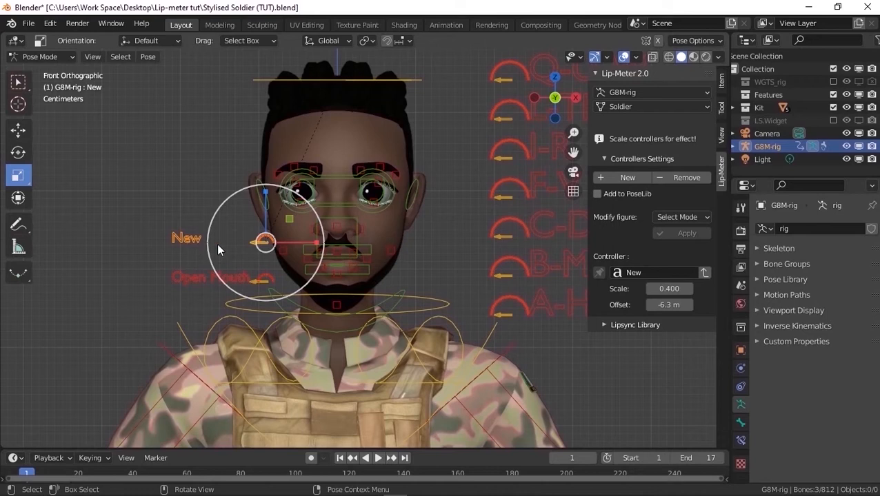
Remove the newly added controller and the Open Mouth controller from the rig
click(682, 179)
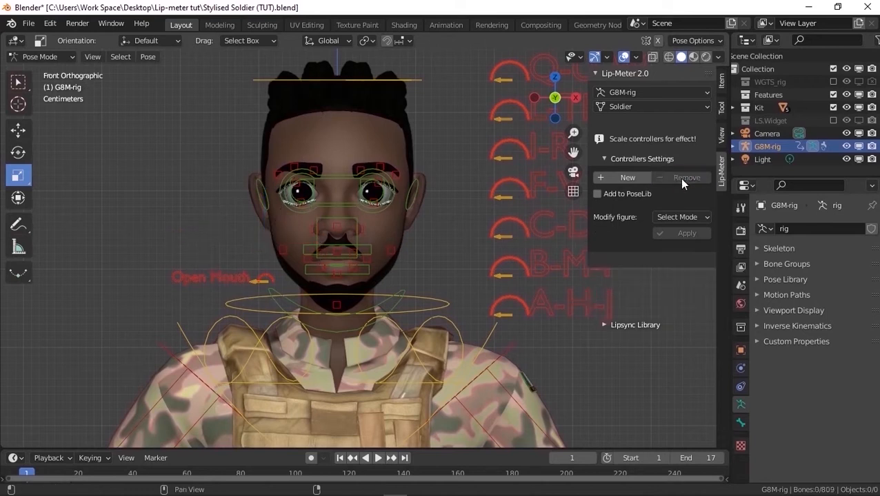
click(201, 276)
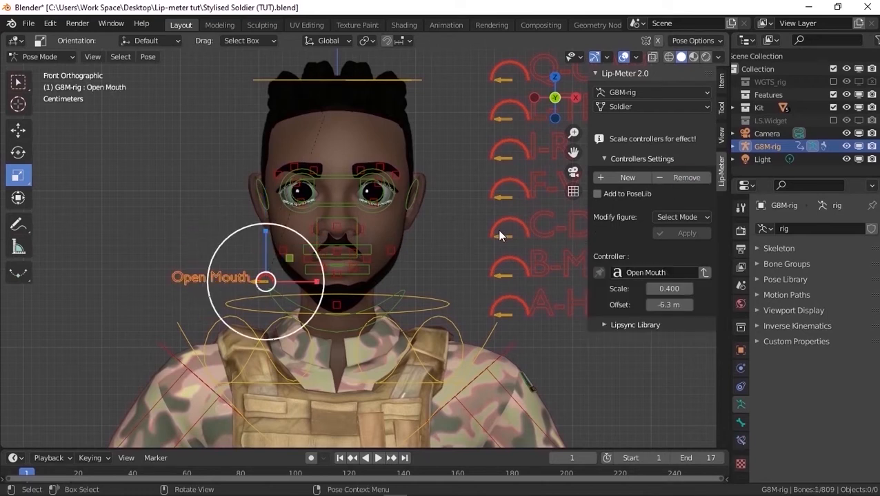
click(691, 178)
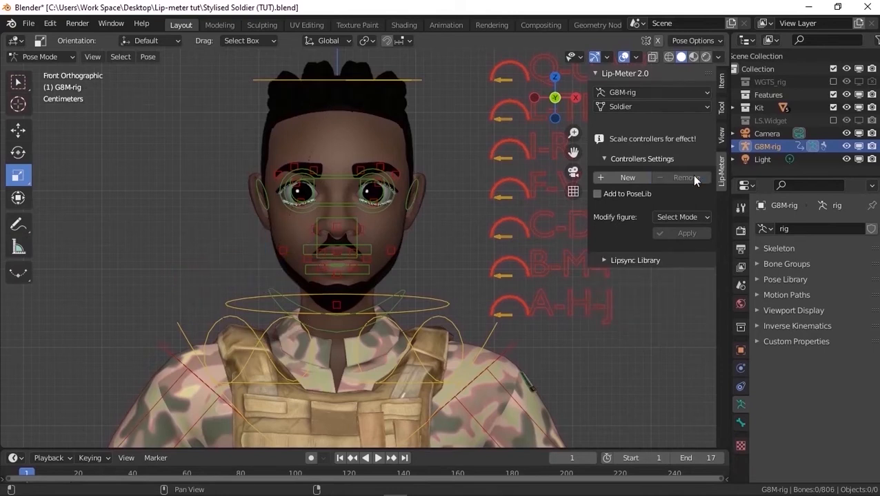
Select the A-H-J controller and preview its current mouth shape by scaling the controller
scroll(194, 250, down, 2)
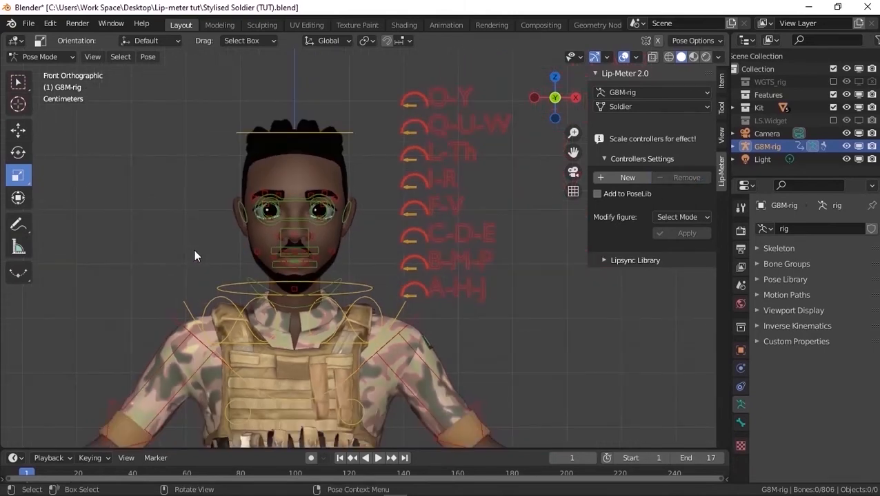
click(460, 292)
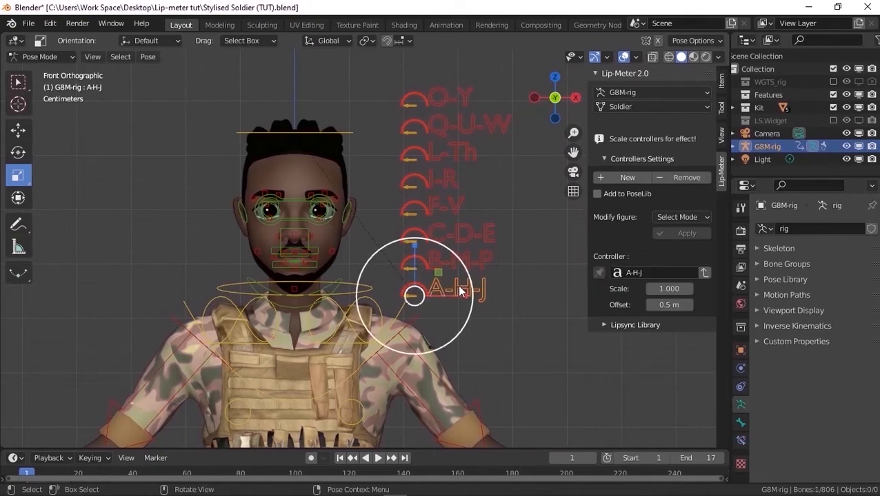
scroll(440, 309, up, 3)
key(s)
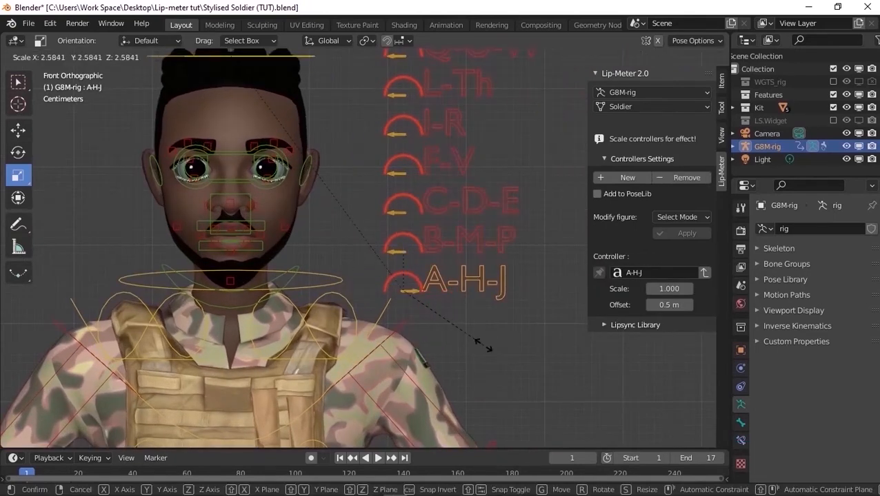
click(488, 329)
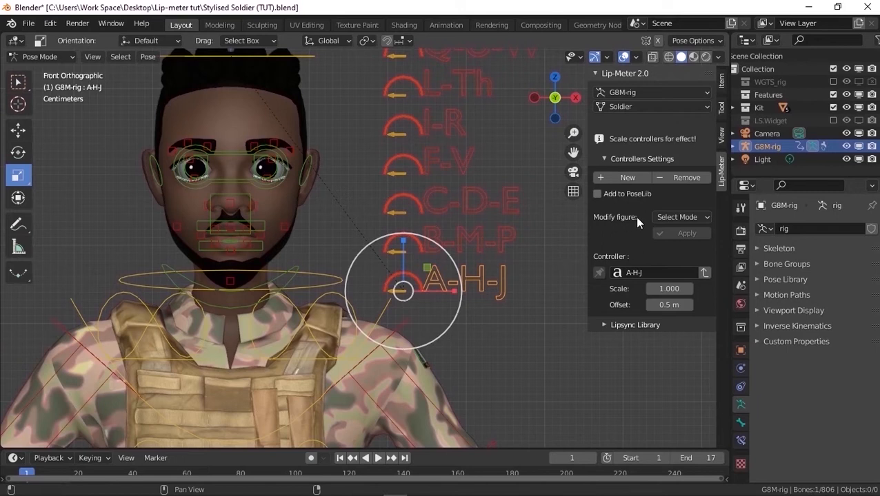
Start modifying the A-H-J figure in Pose mode and frame the face around the mouth
click(683, 219)
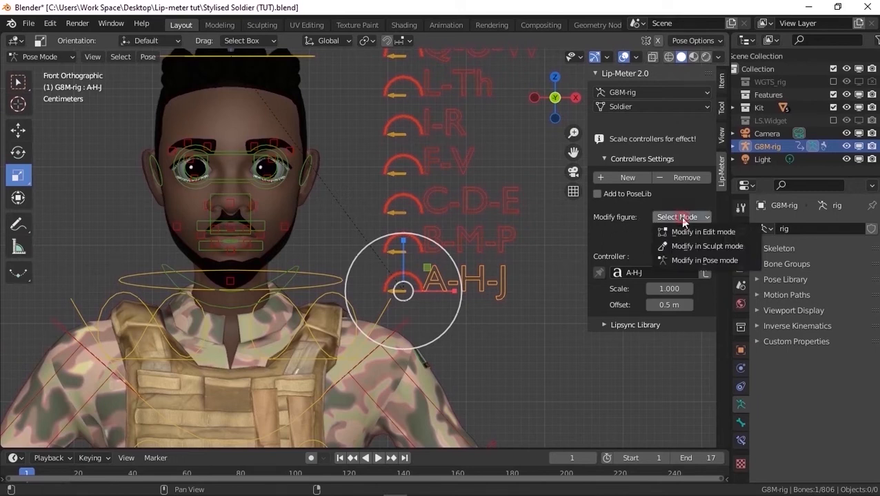
click(702, 261)
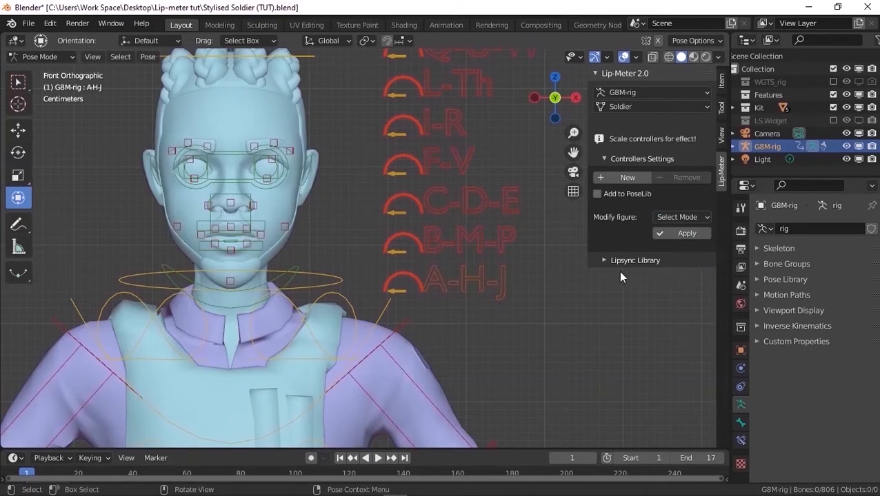
middle_drag(342, 248, 203, 251)
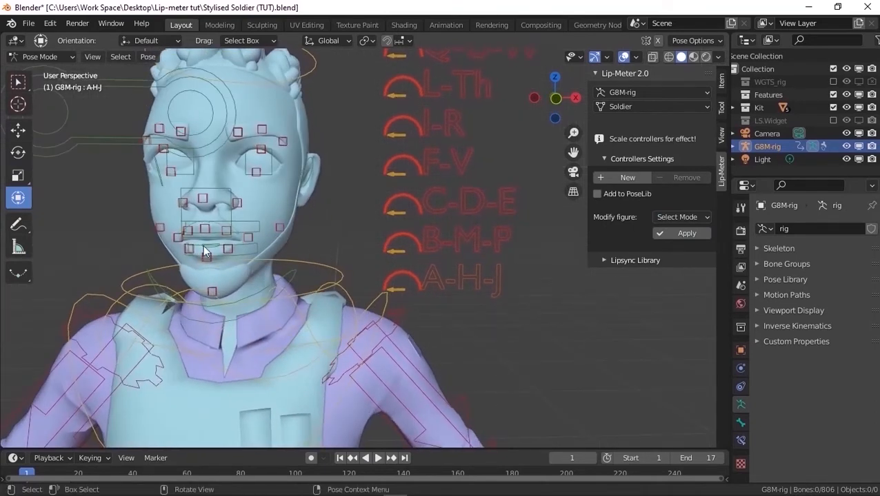
scroll(171, 239, up, 2)
scroll(425, 224, down, 1)
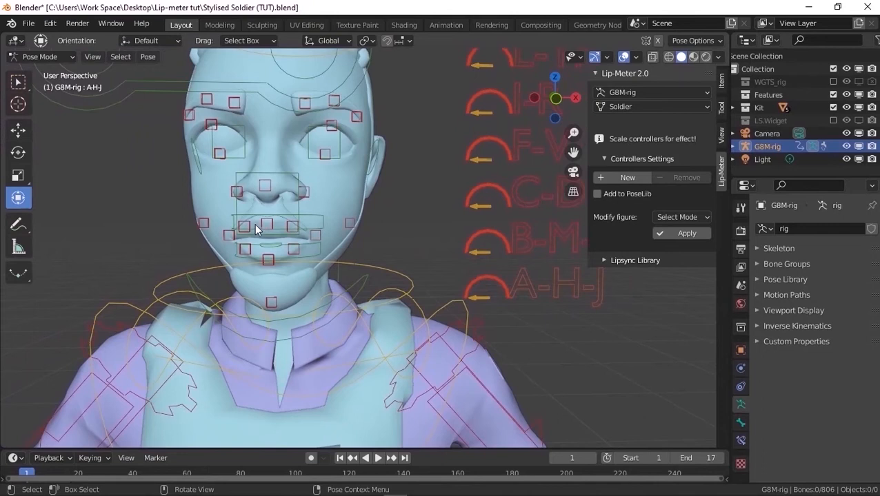
scroll(253, 226, up, 2)
middle_drag(254, 228, 332, 226)
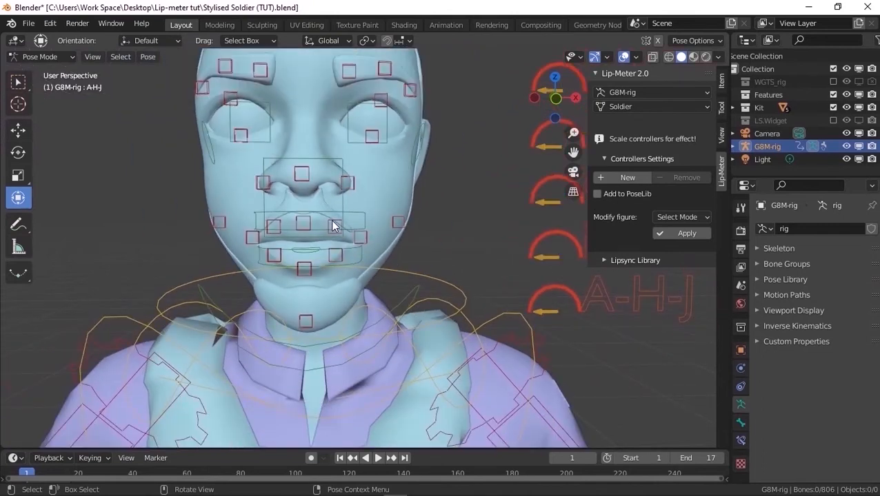
scroll(307, 236, up, 2)
mouse_move(316, 233)
middle_down()
mouse_move(287, 232)
mouse_move(316, 236)
middle_up()
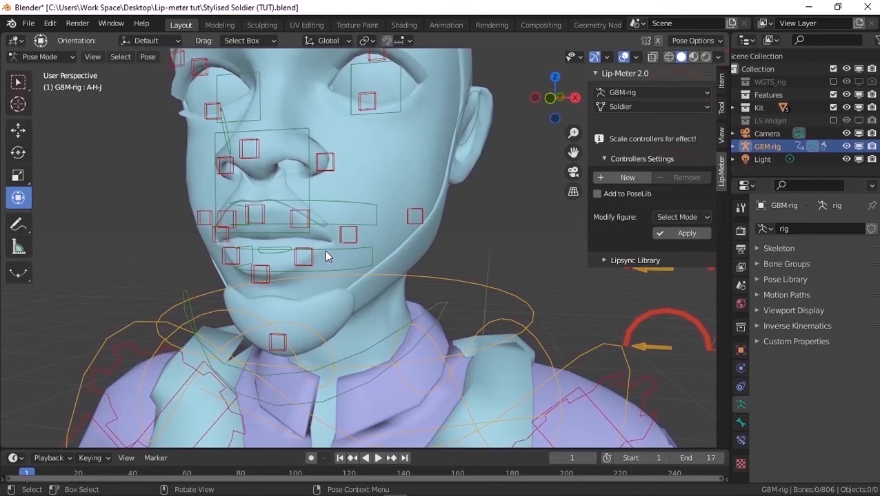
Rotate the jaw master control to open the mouth, using Normal transform orientation with X mirroring enabled
click(368, 346)
middle_drag(321, 217, 302, 221)
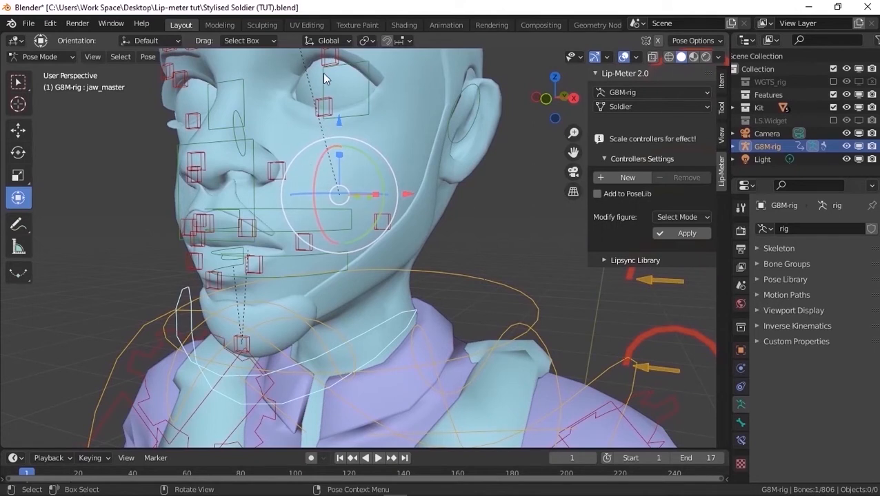
click(326, 40)
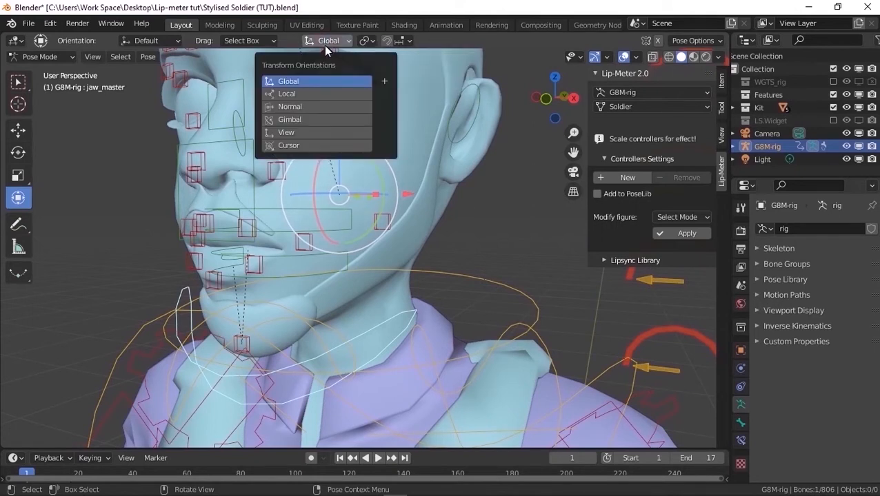
click(306, 108)
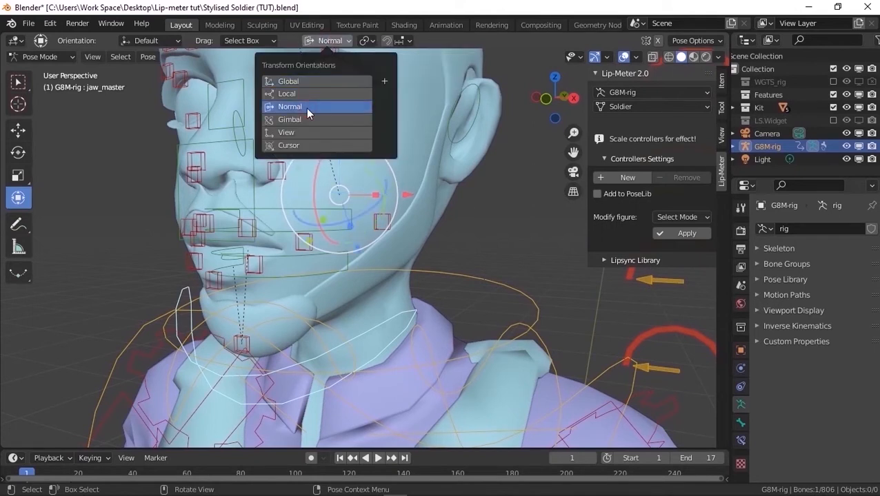
click(656, 40)
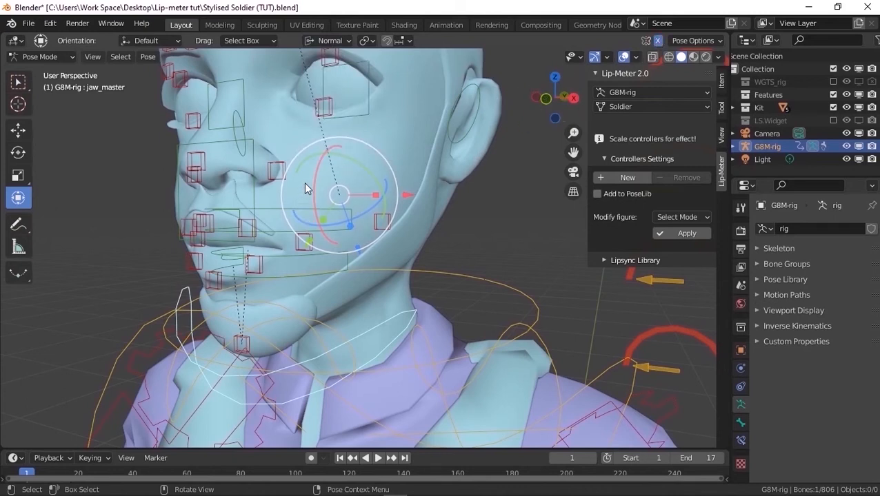
drag(316, 188, 318, 194)
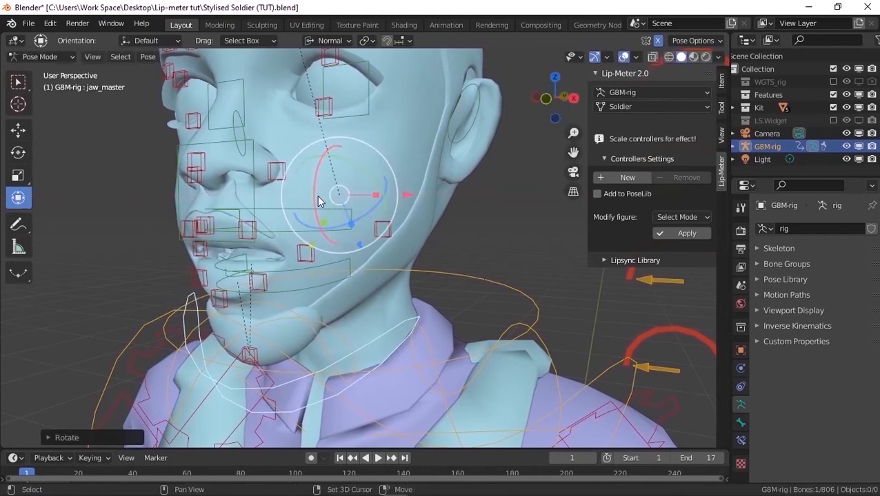
Shape the open mouth by adjusting the controls around the lips
middle_drag(318, 194, 338, 312)
click(336, 274)
drag(336, 219, 336, 229)
click(334, 310)
middle_drag(334, 309, 303, 305)
drag(331, 245, 331, 271)
click(330, 187)
drag(317, 113, 318, 99)
Move the lower teeth control up slightly so the teeth fit the open mouth
click(405, 187)
click(373, 267)
drag(350, 222, 349, 207)
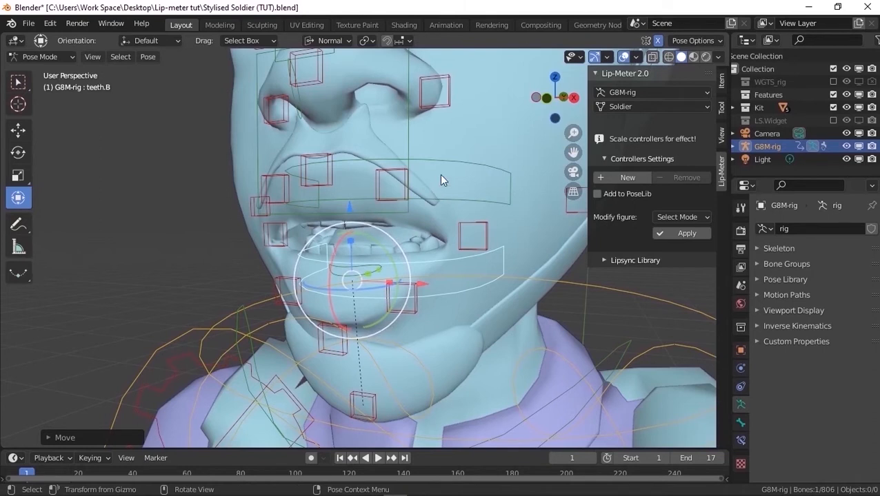
Switch the viewport shading to a darker studio light and set its colour to Object
click(717, 56)
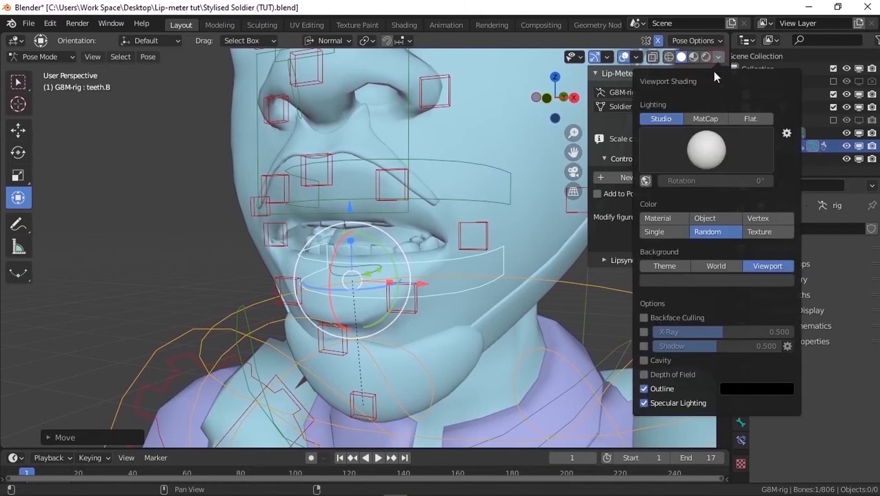
click(706, 148)
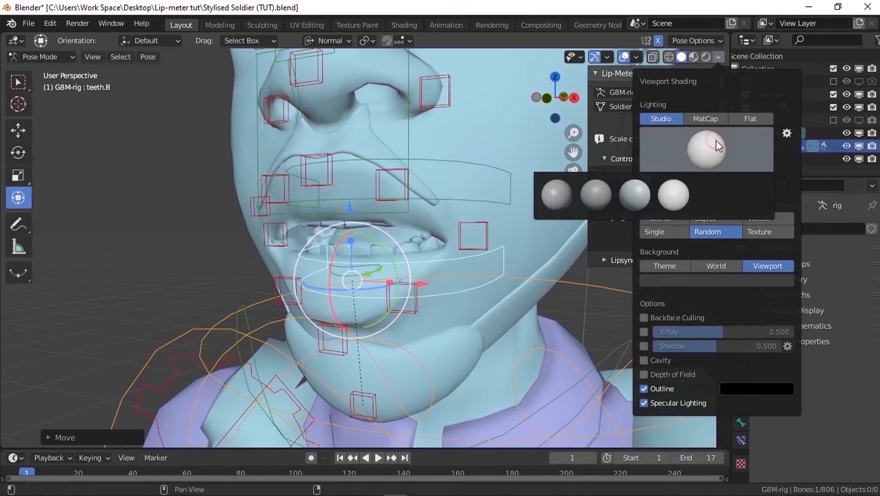
click(564, 191)
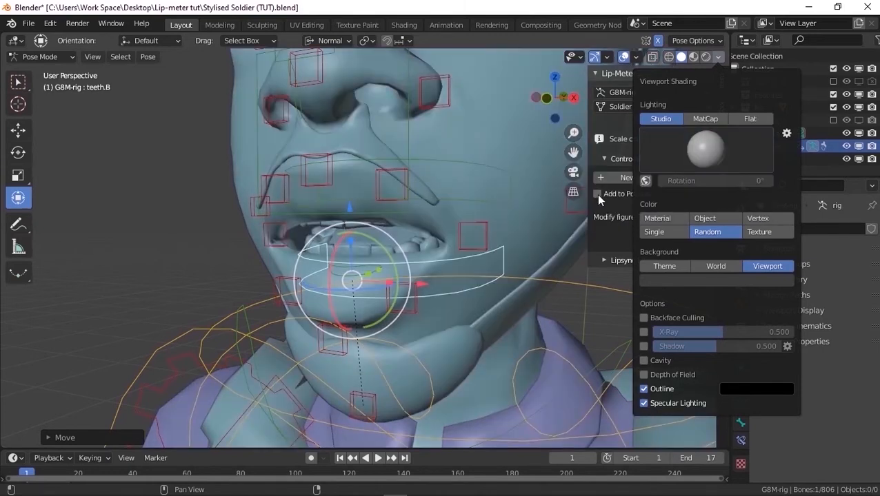
click(707, 218)
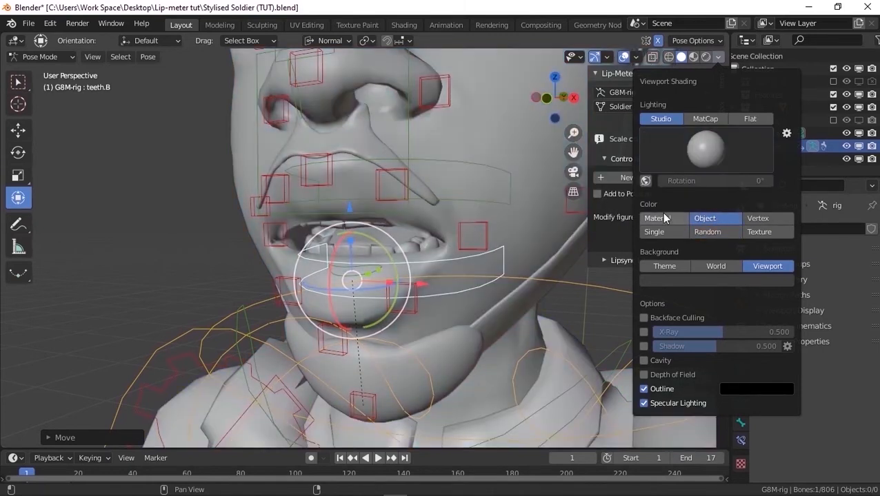
Move the upper teeth control up slightly inside the open mouth
scroll(346, 207, up, 3)
click(363, 201)
scroll(364, 200, down, 2)
click(363, 196)
drag(330, 103, 330, 98)
Apply the modified mouth pose to the A-H-J controller
scroll(331, 102, down, 1)
middle_drag(336, 106, 296, 151)
scroll(352, 140, down, 4)
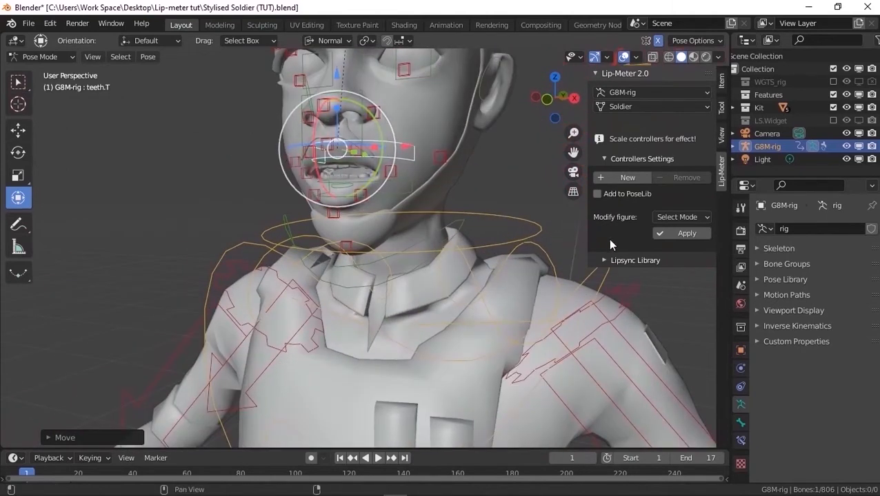
click(680, 235)
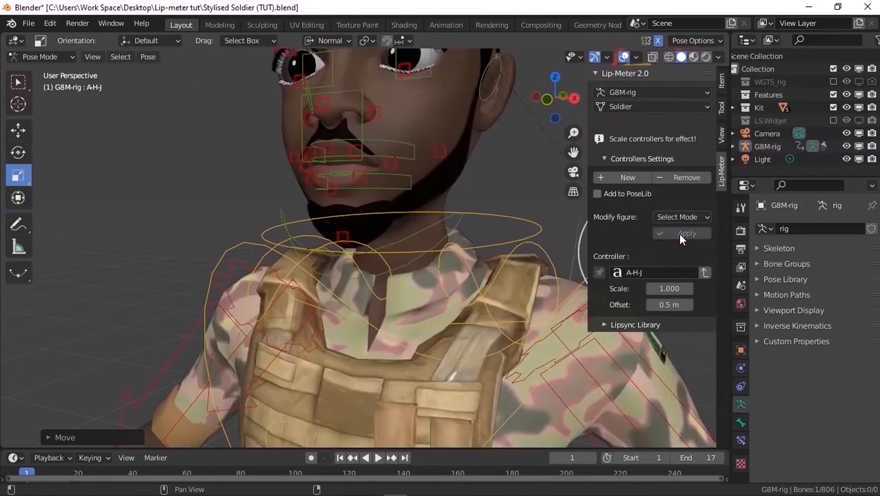
Test the modified A-H-J mouth shape by scaling its controller and watching the face
scroll(362, 105, up, 3)
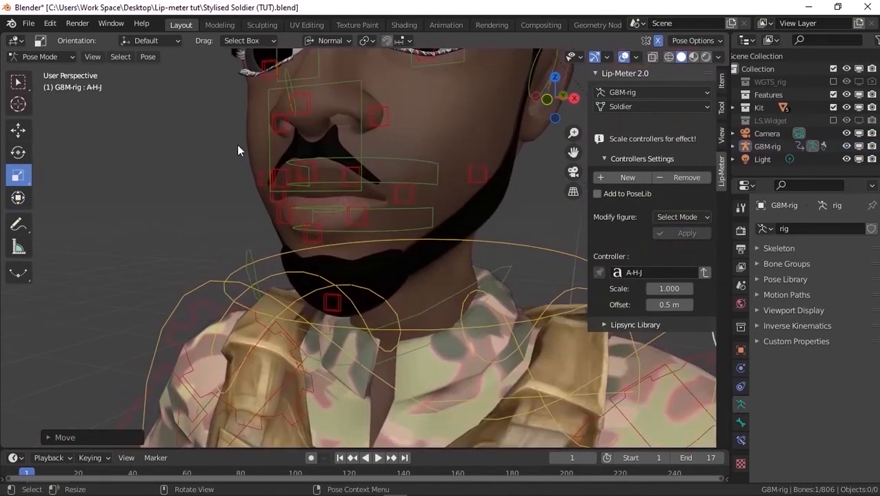
scroll(240, 145, down, 2)
middle_drag(270, 147, 291, 151)
scroll(290, 152, up, 1)
scroll(290, 152, down, 1)
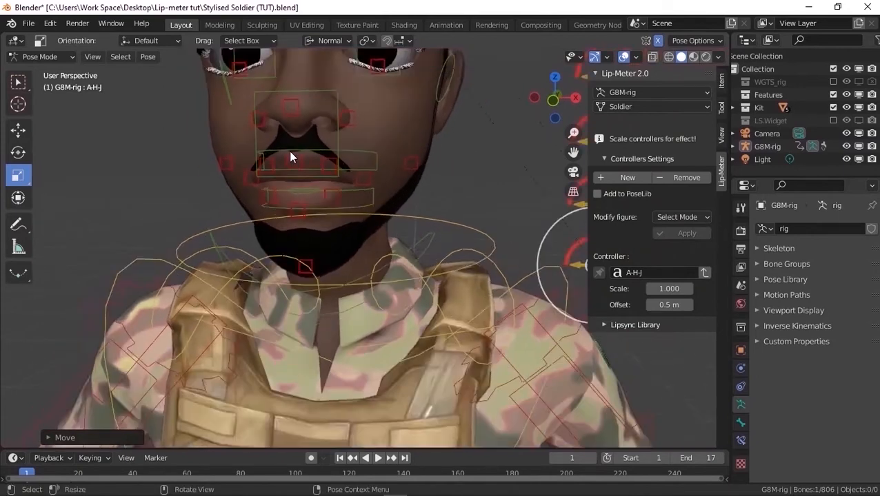
scroll(290, 155, down, 3)
key(s)
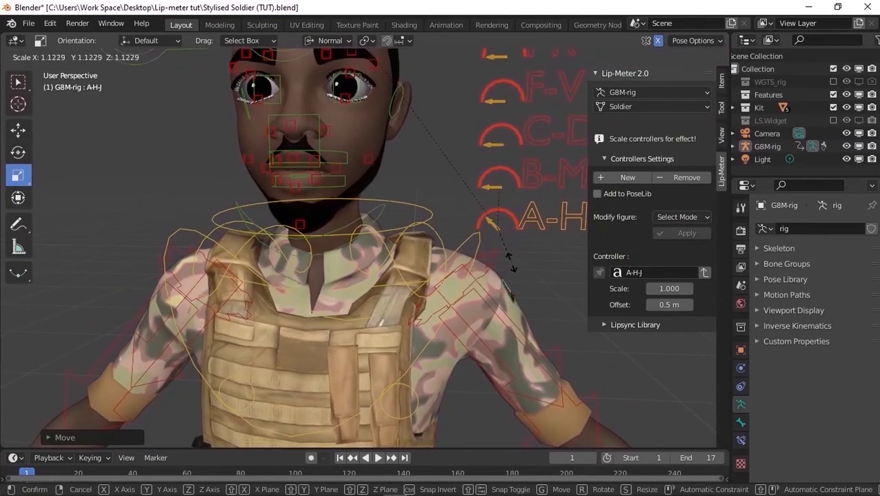
click(519, 287)
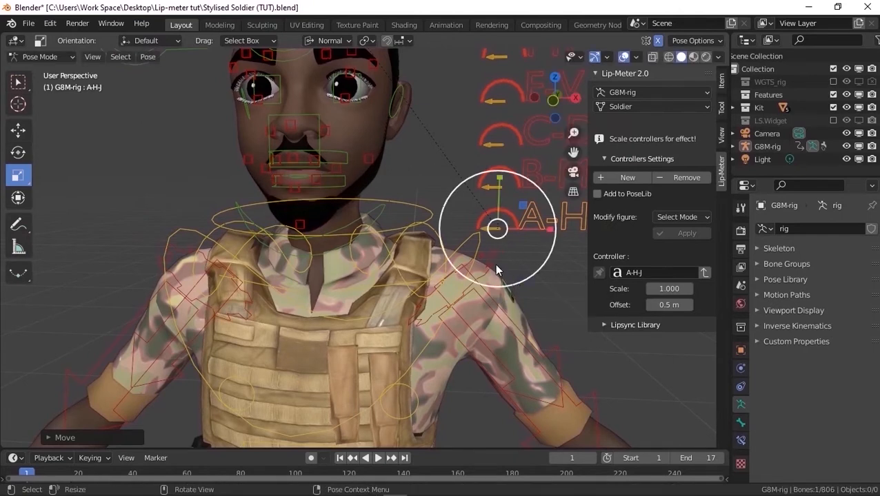
scroll(488, 248, down, 6)
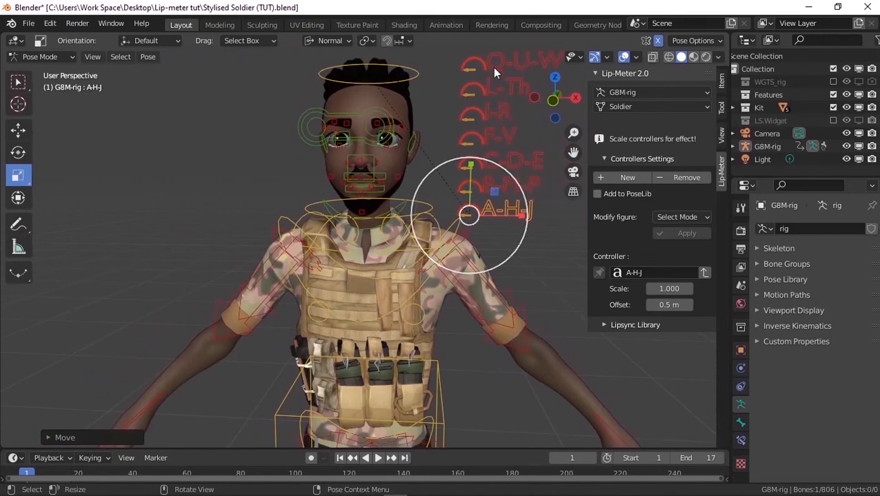
scroll(494, 72, down, 2)
scroll(433, 138, up, 4)
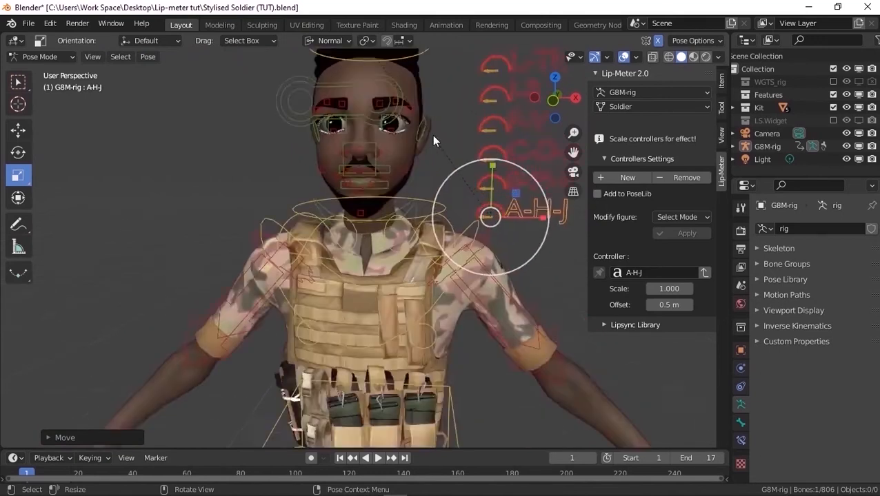
Move the upper lip's centre control down about 0.007 m to modify the B-M-P mouth shape in Pose mode
shift+middle_drag(407, 126, 321, 126)
scroll(324, 134, down, 2)
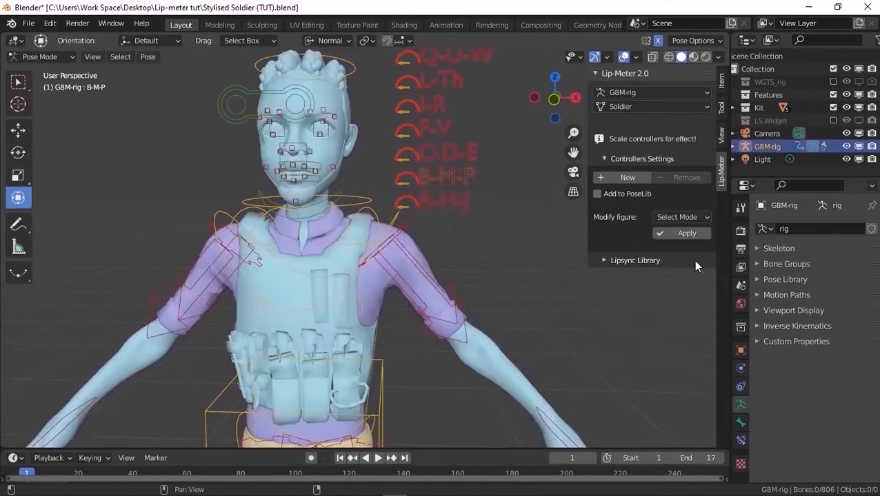
key(KP_Decimal)
key(g)
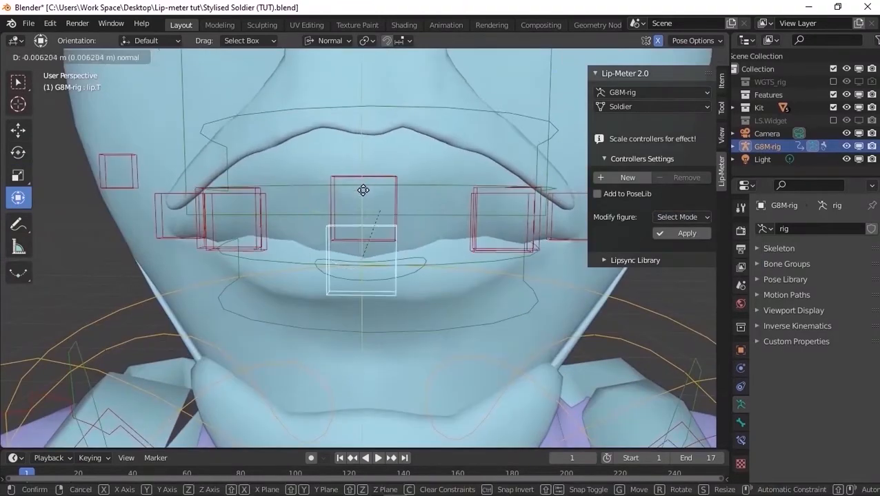
drag(364, 190, 364, 192)
Reposition the remaining lip controls around the mouth to shape the B-M-P pose
middle_drag(448, 211, 365, 224)
drag(376, 258, 366, 258)
middle_drag(380, 238, 438, 231)
drag(412, 196, 412, 218)
click(398, 166)
drag(391, 149, 391, 180)
middle_drag(441, 206, 386, 211)
click(471, 189)
drag(471, 107, 471, 131)
scroll(414, 172, down, 3)
middle_drag(386, 186, 469, 182)
middle_drag(345, 172, 344, 197)
scroll(352, 193, up, 3)
click(330, 190)
middle_drag(414, 189, 283, 181)
drag(286, 176, 275, 177)
click(402, 224)
drag(326, 226, 310, 227)
middle_drag(255, 186, 365, 157)
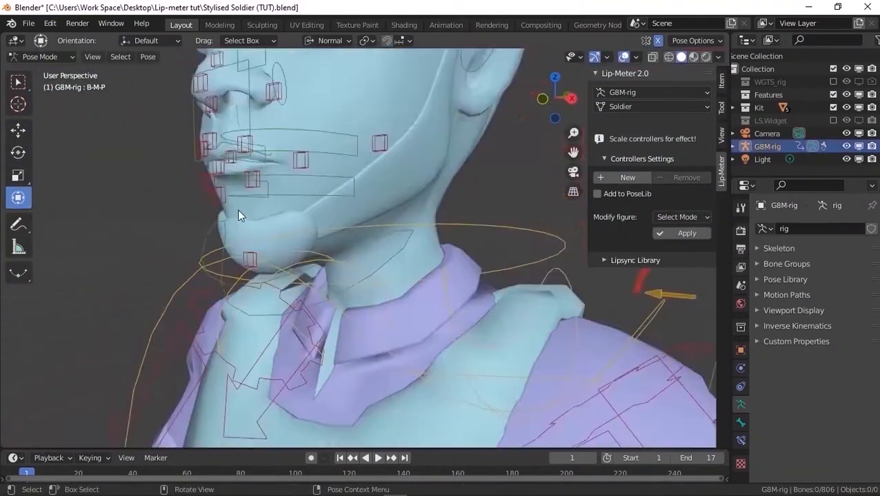
Inspect the B-M-P mouth from the side and start modifying its figure in Pose mode
click(238, 209)
drag(366, 112, 365, 109)
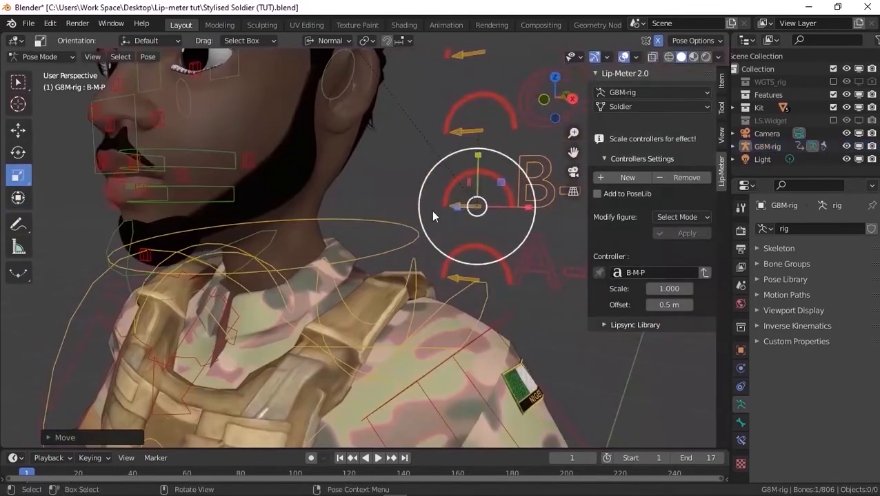
click(681, 217)
click(691, 260)
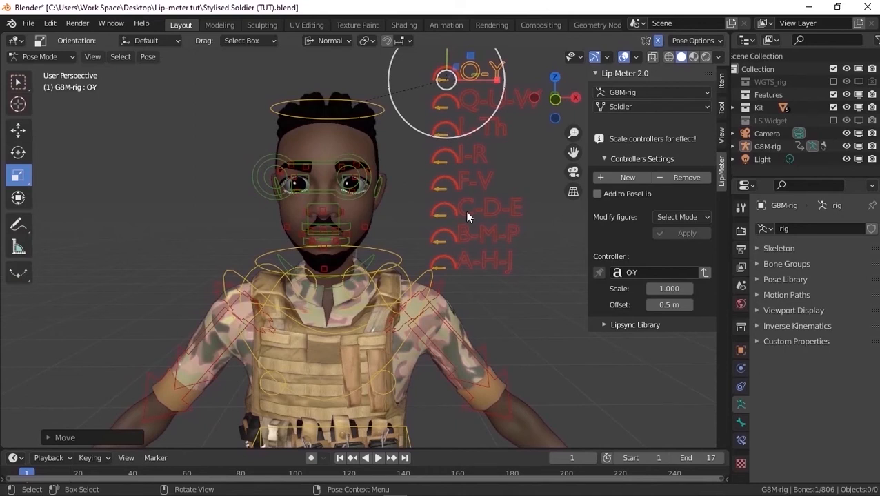
Select the rig controls around the soldier's face, neck and shoulder together and hide them
scroll(342, 166, up, 1)
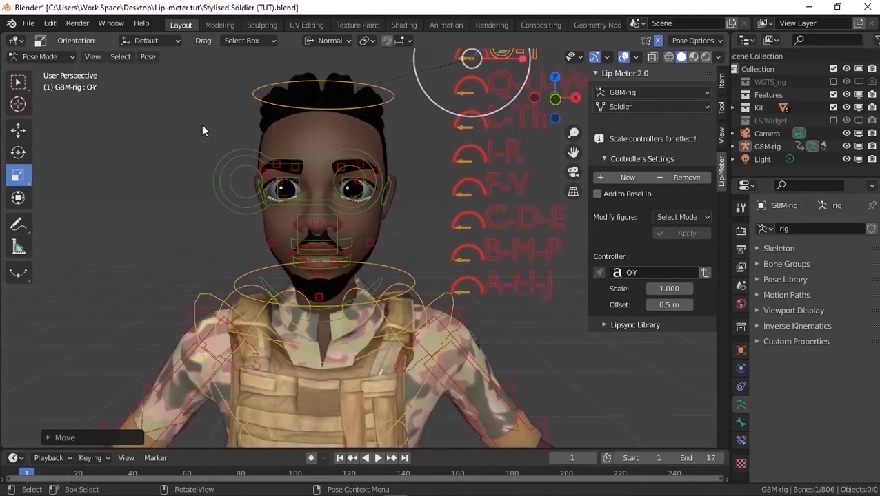
drag(199, 123, 407, 346)
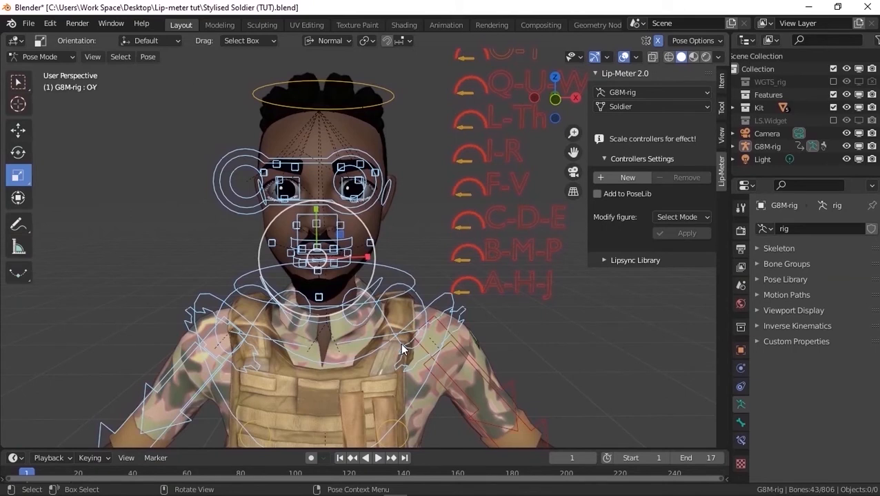
key(h)
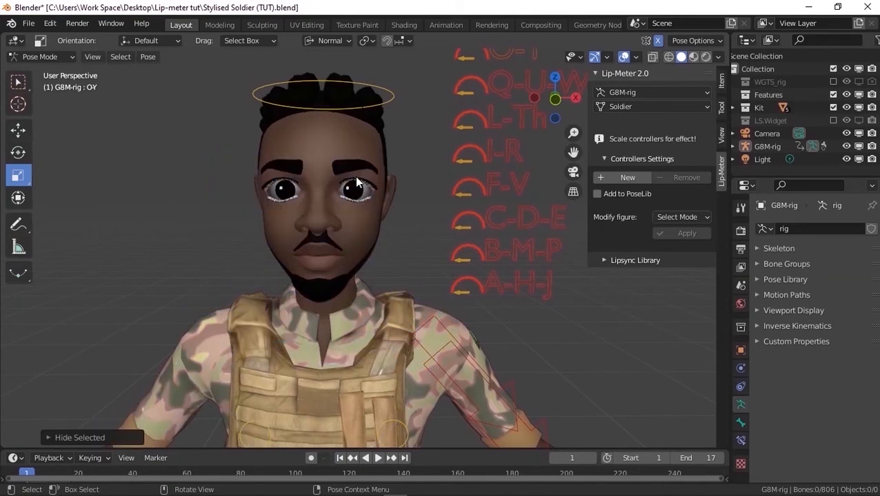
Select the A-H-J controller, expand the Lipsync Library and preview the A-H-J pose on the face
scroll(289, 190, down, 2)
middle_drag(289, 190, 385, 189)
scroll(427, 176, up, 1)
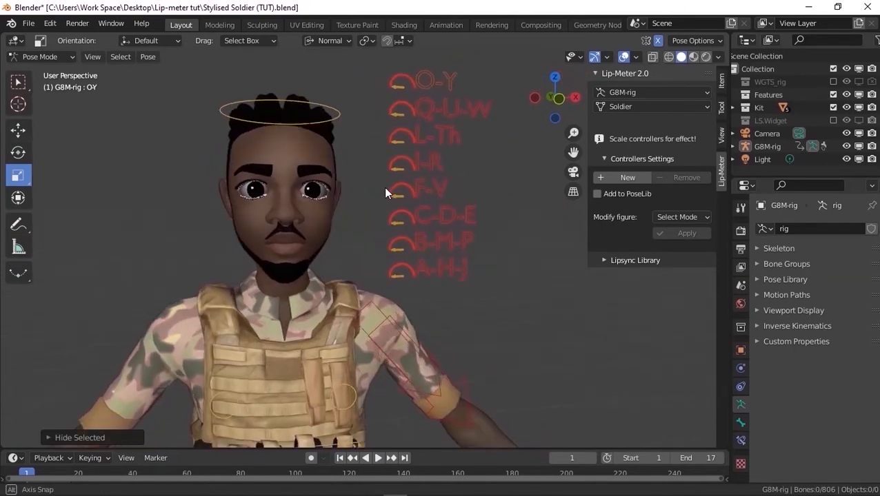
click(453, 268)
scroll(246, 241, up, 1)
middle_drag(246, 240, 352, 233)
scroll(307, 236, up, 2)
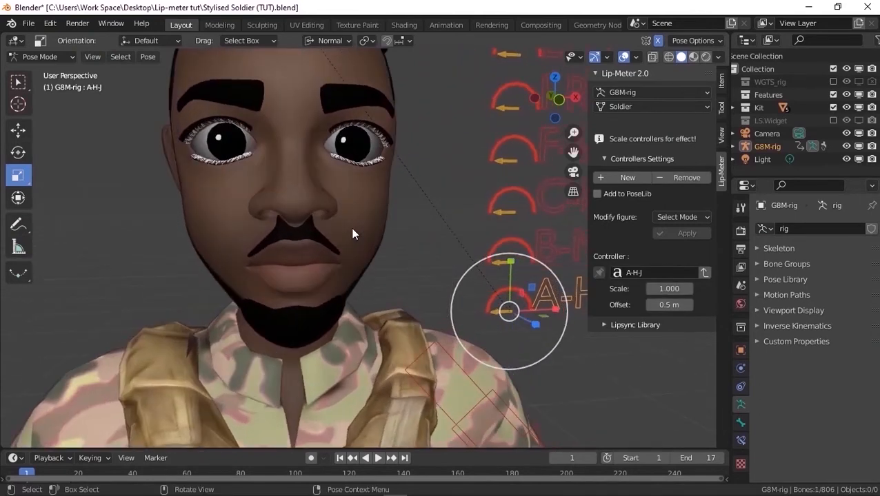
click(606, 326)
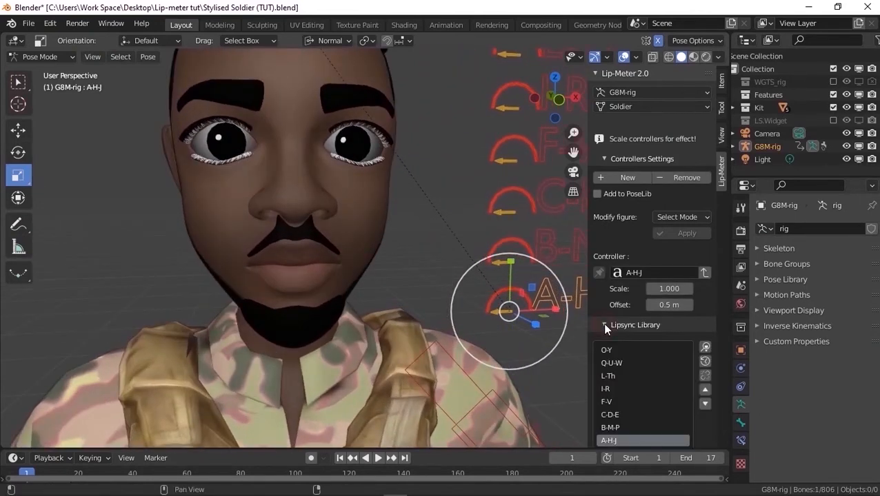
scroll(655, 324, down, 1)
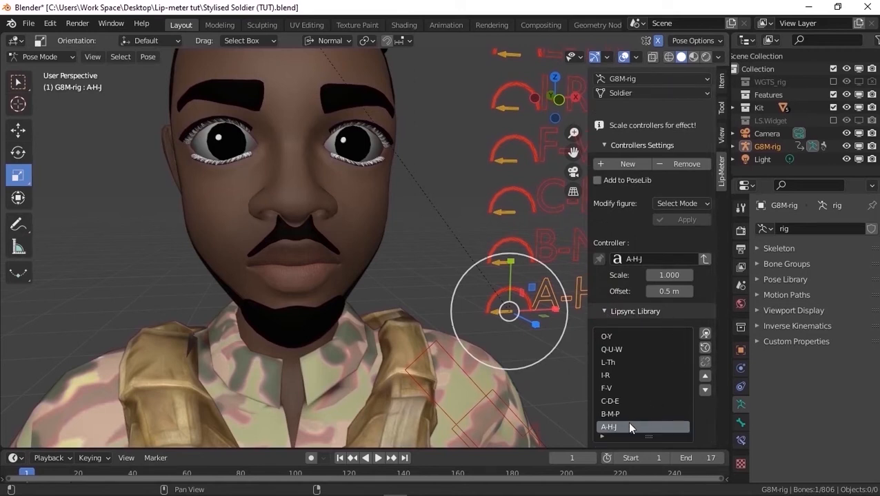
click(704, 335)
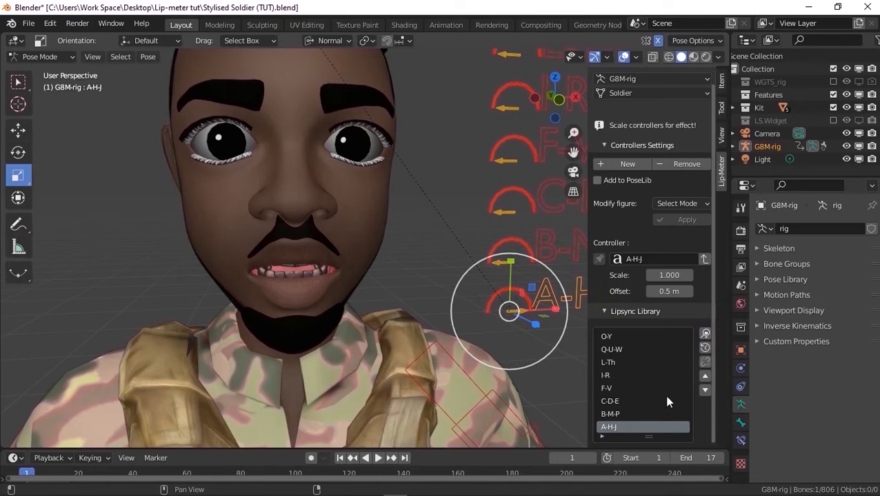
Preview the B-M-P, C-D-E and F-V mouth shapes from the Lipsync Library
click(642, 414)
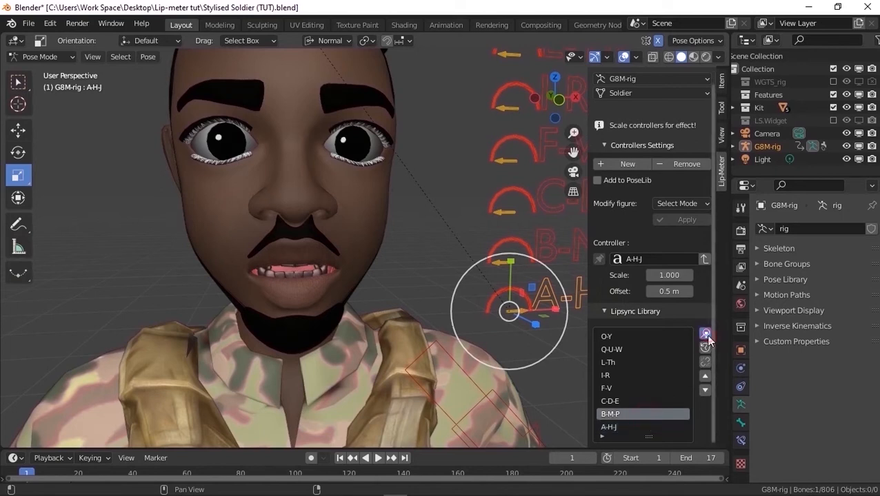
click(706, 335)
click(640, 400)
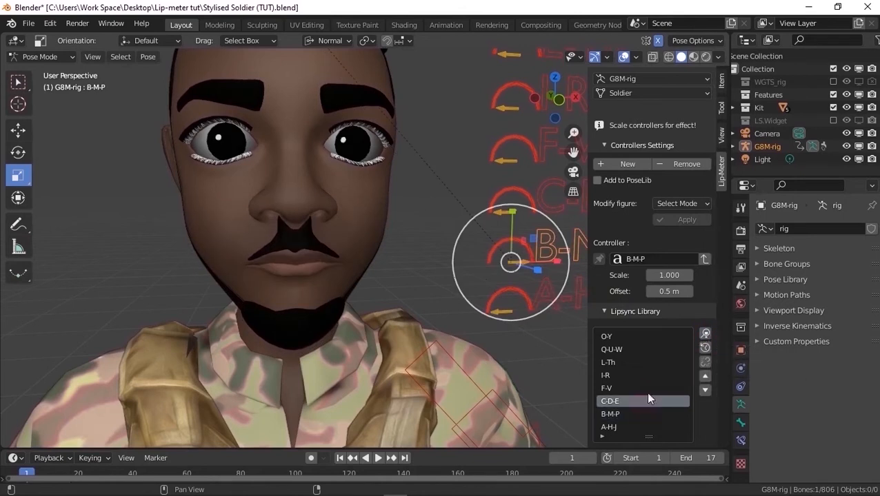
click(706, 334)
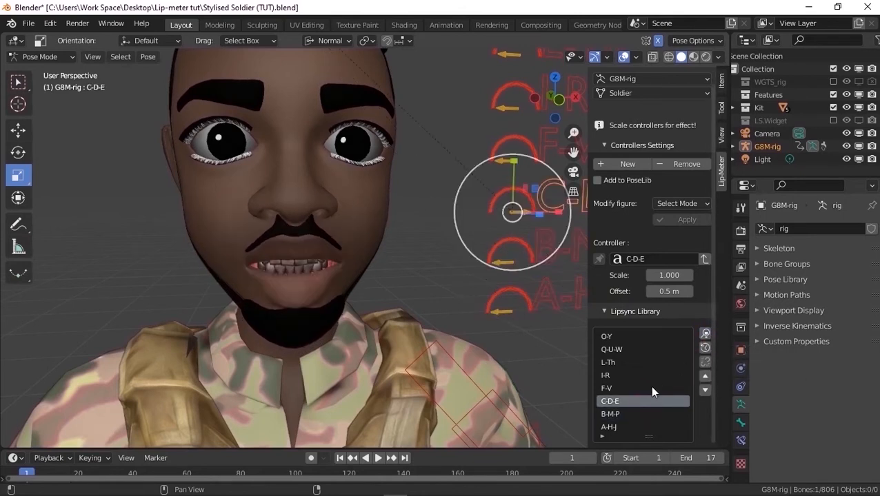
click(642, 388)
click(705, 334)
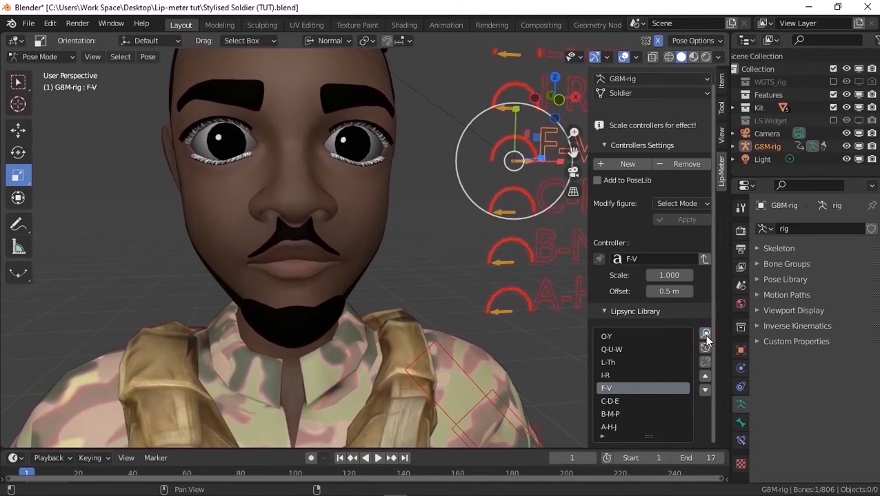
Preview the I-R, L-Th, Q-U-W and O-Y mouth shapes from the Lipsync Library
middle_drag(399, 263, 393, 248)
click(621, 375)
click(705, 333)
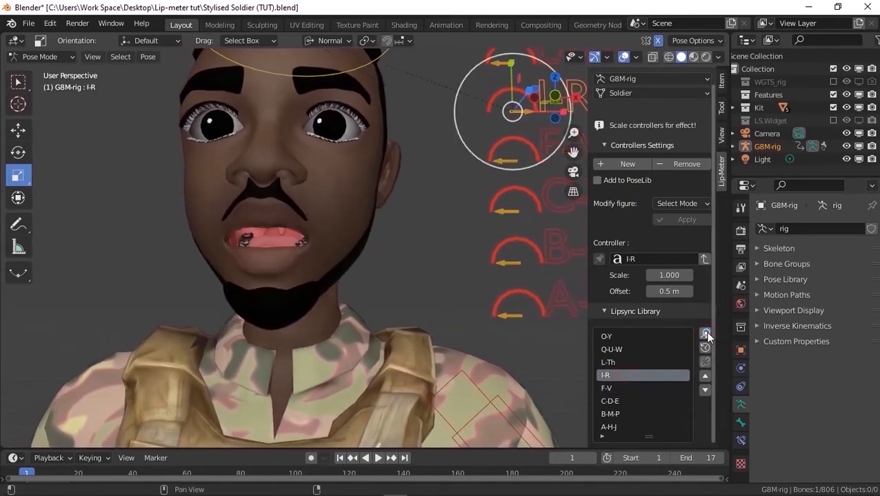
click(658, 362)
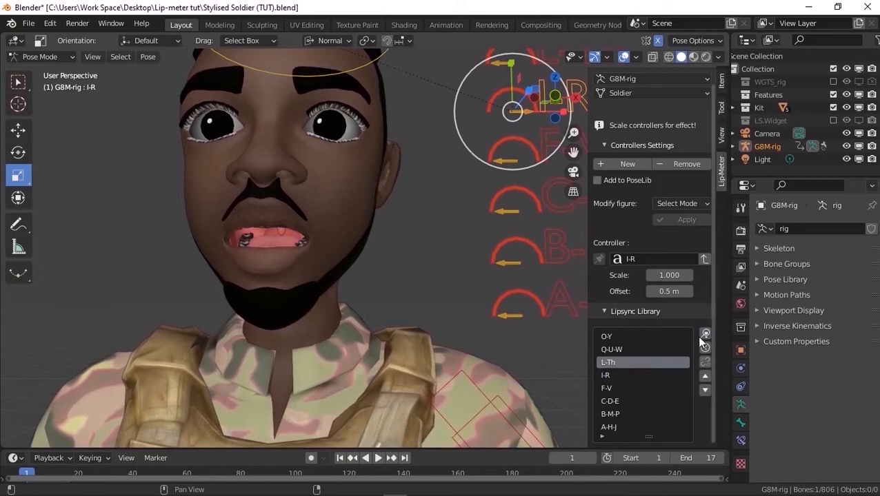
click(705, 335)
click(671, 350)
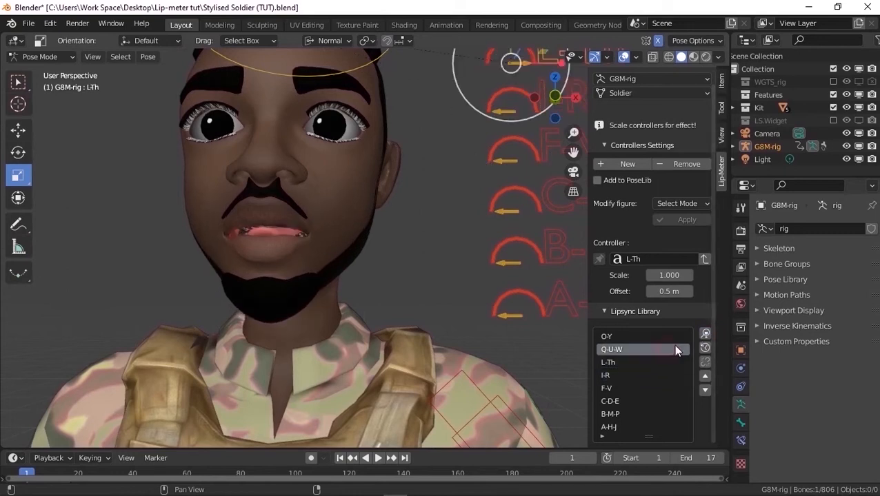
click(705, 334)
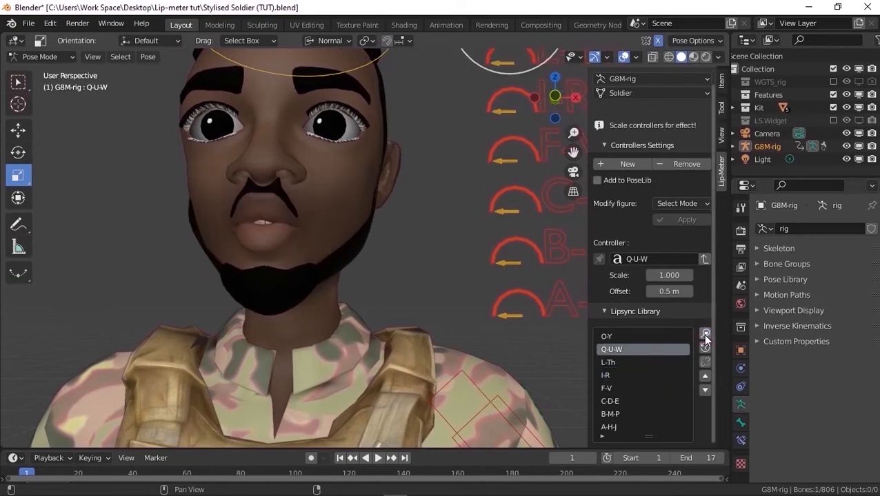
click(666, 337)
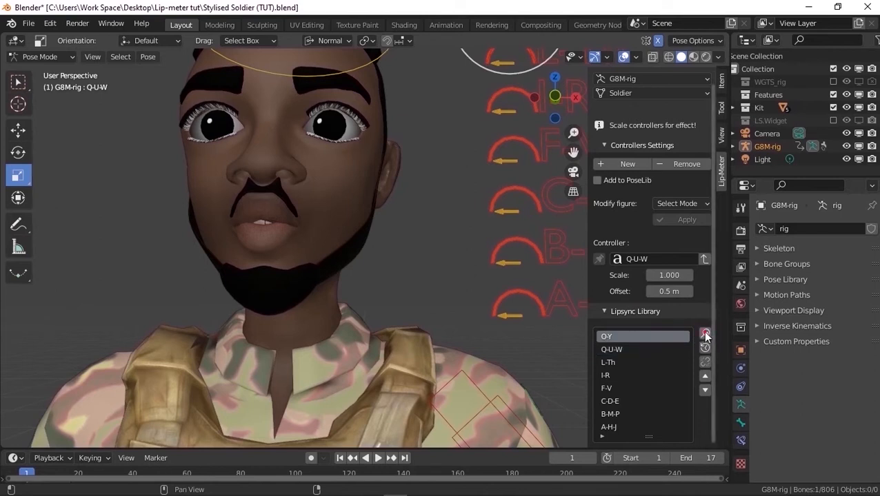
click(706, 335)
Select the A-H-J controller and reset all lip-sync controllers
scroll(333, 287, down, 4)
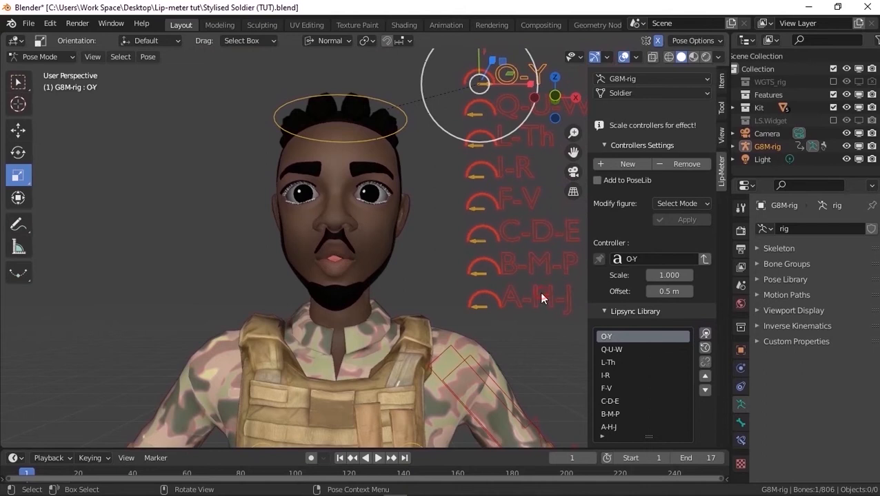
click(541, 297)
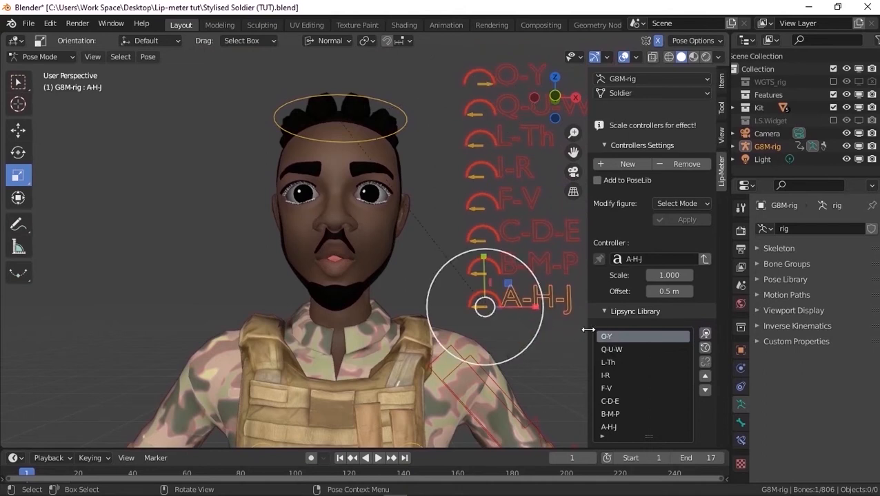
click(706, 349)
Test the A-H-J and B-M-P mouth shapes by scaling each controller, leaving B-M-P selected
key(s)
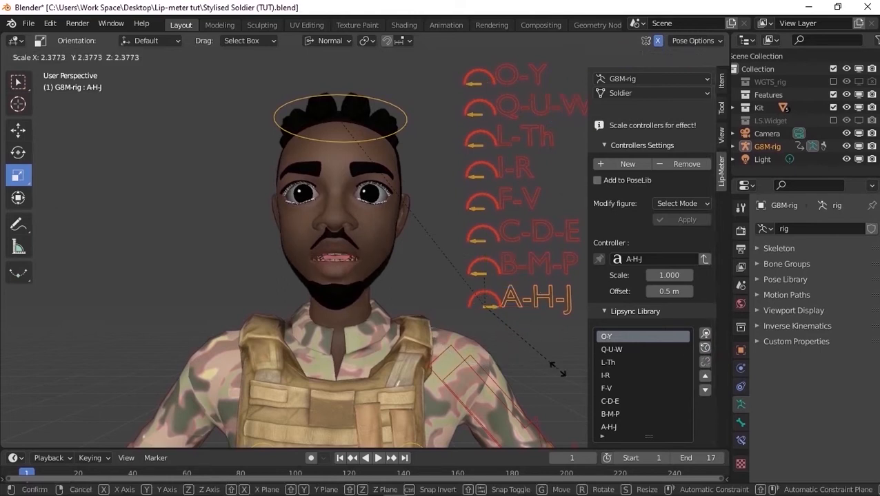
key(Escape)
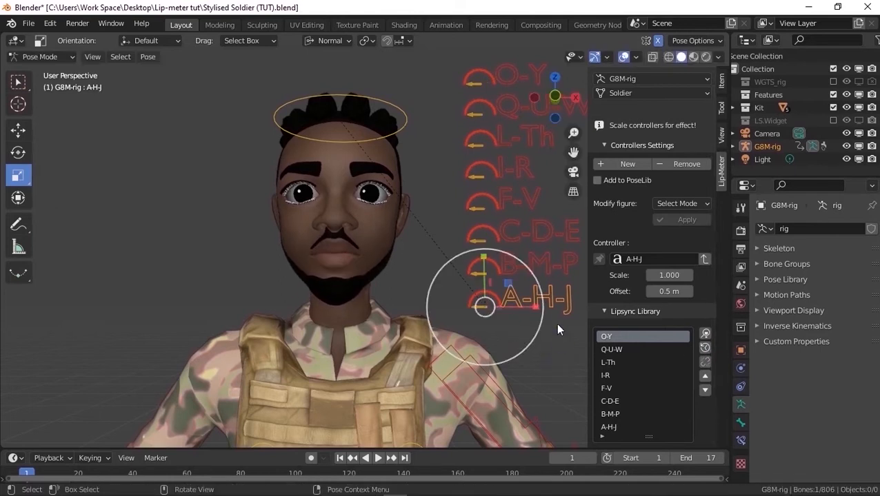
click(555, 275)
key(s)
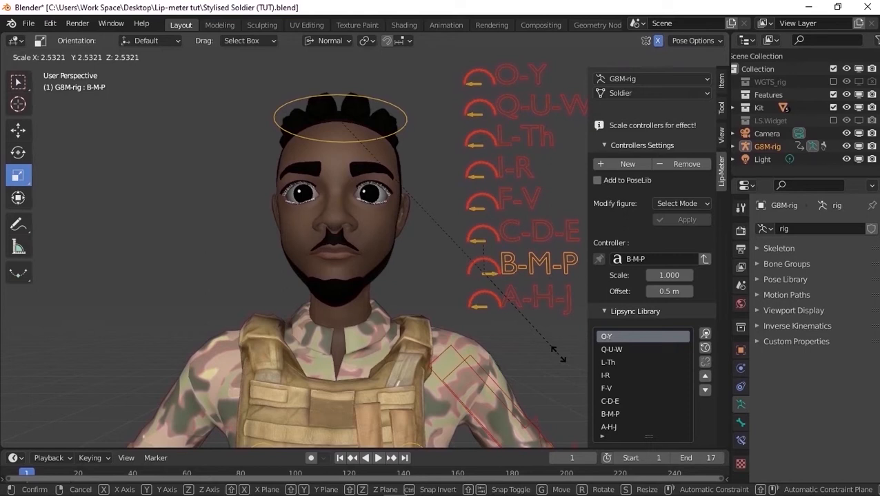
click(556, 354)
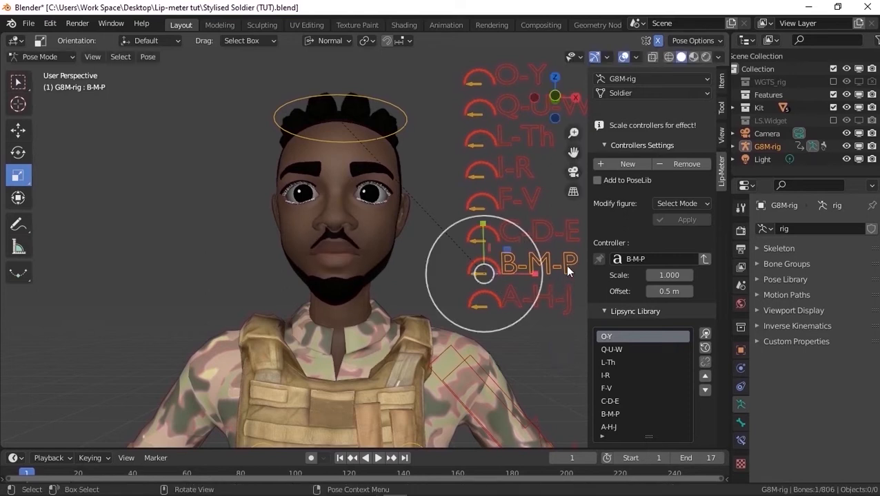
Start modifying the B-M-P figure in Sculpt mode, framing the mouth
click(676, 204)
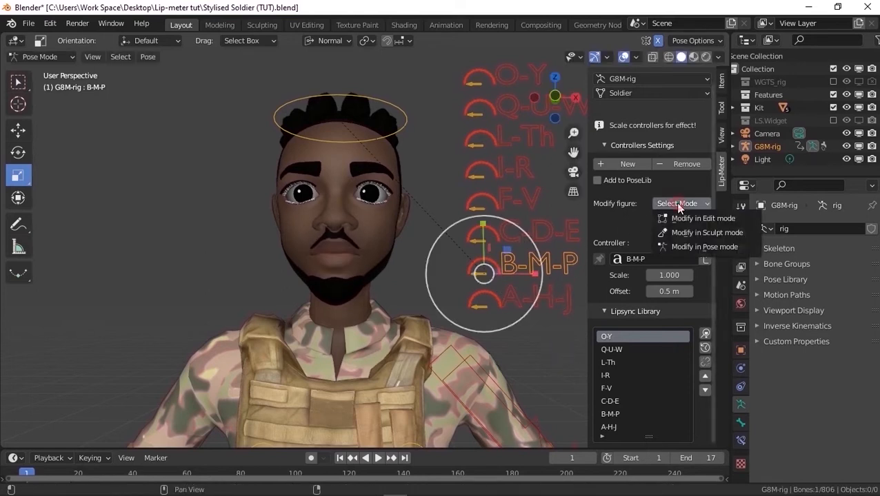
click(690, 235)
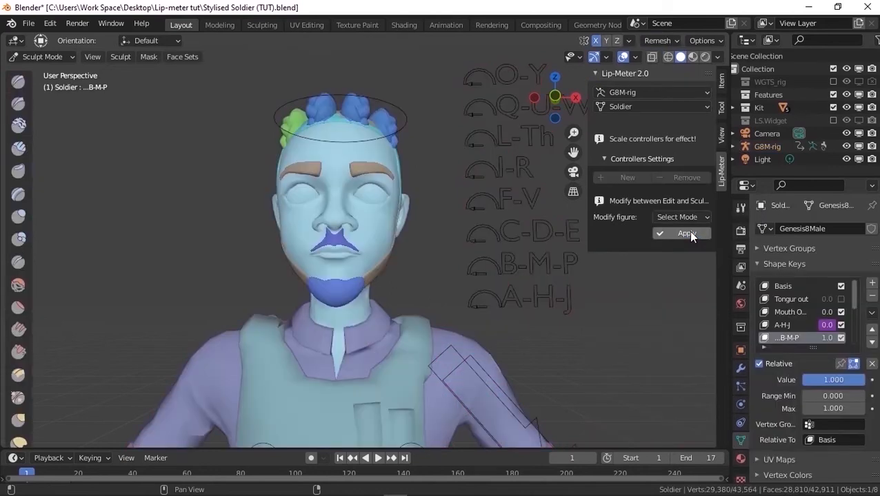
scroll(351, 251, up, 2)
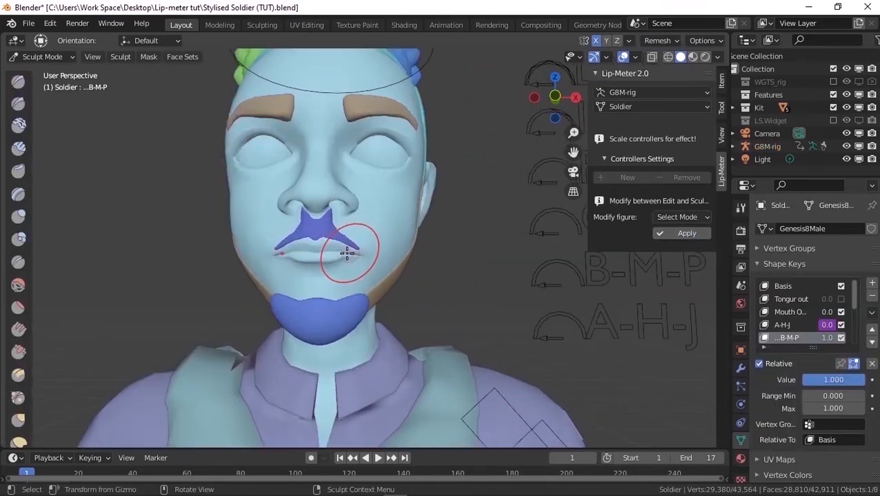
scroll(344, 252, up, 2)
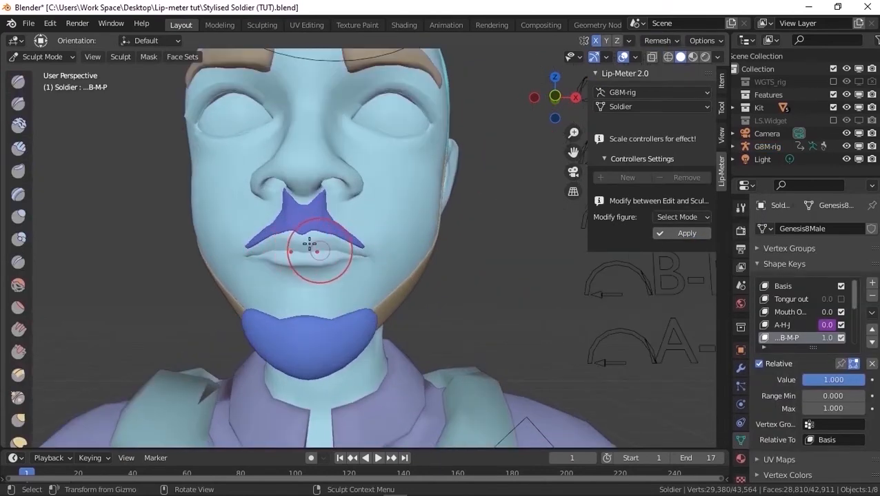
Initialize the face sets by materials and hide the moustache face set
click(182, 59)
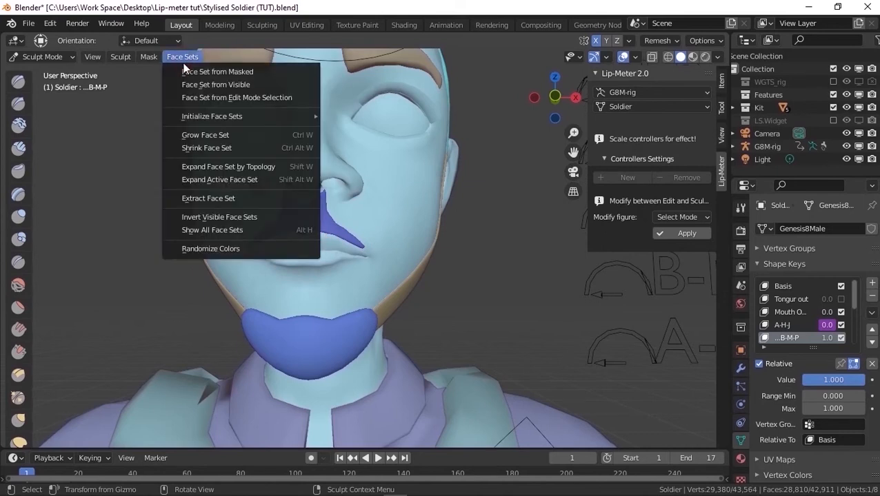
mouse_move(202, 116)
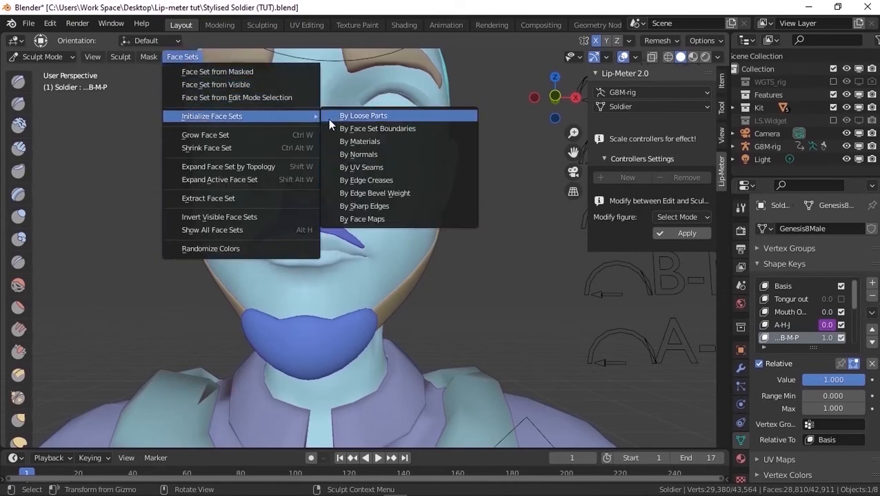
click(369, 141)
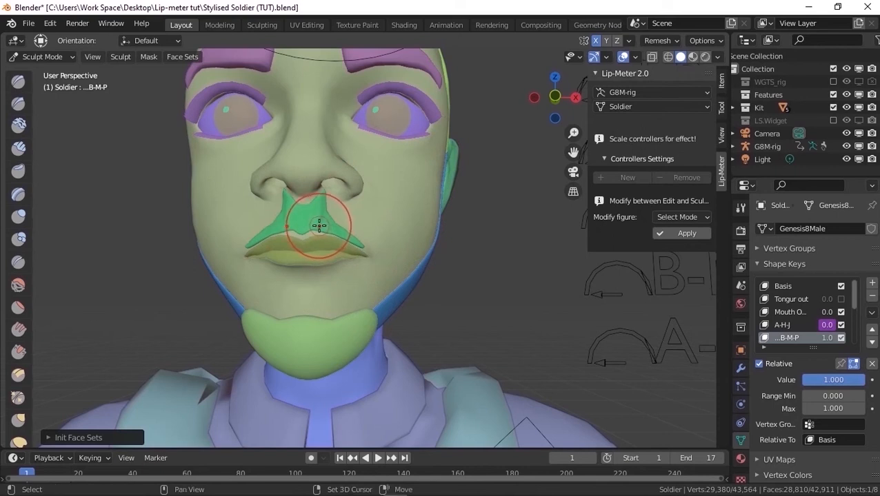
key(shift+h)
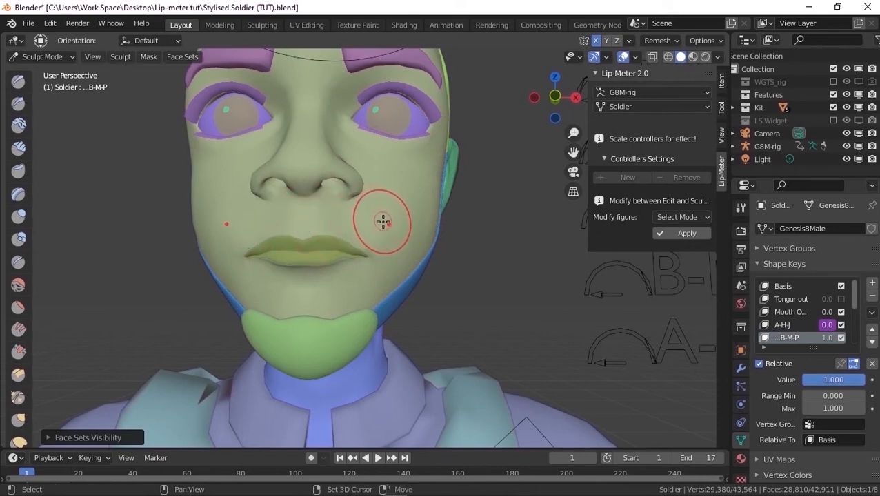
Hide the lips and face skin face sets, fill a mask over the remaining geometry, and reveal all face sets
key(shift+h)
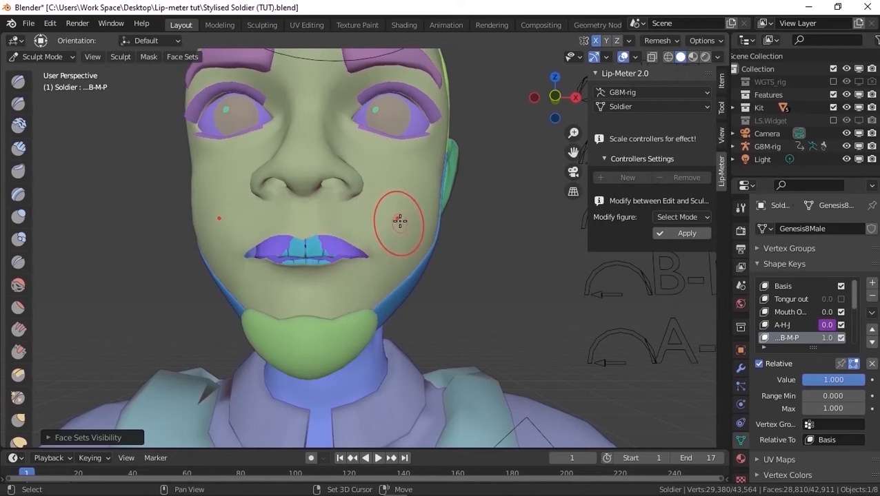
key(shift+h)
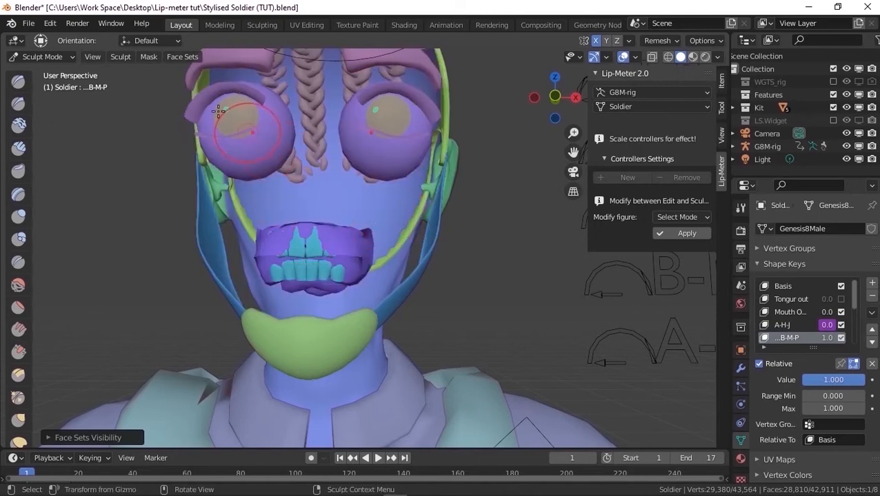
click(149, 57)
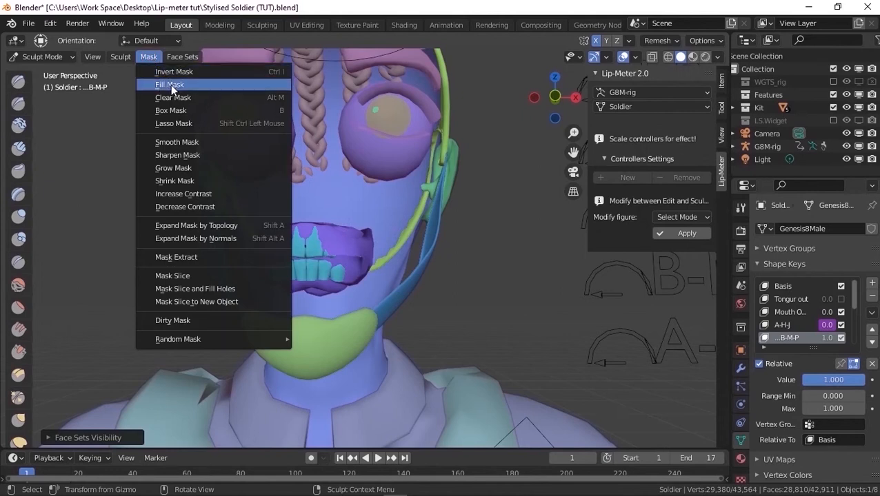
click(172, 84)
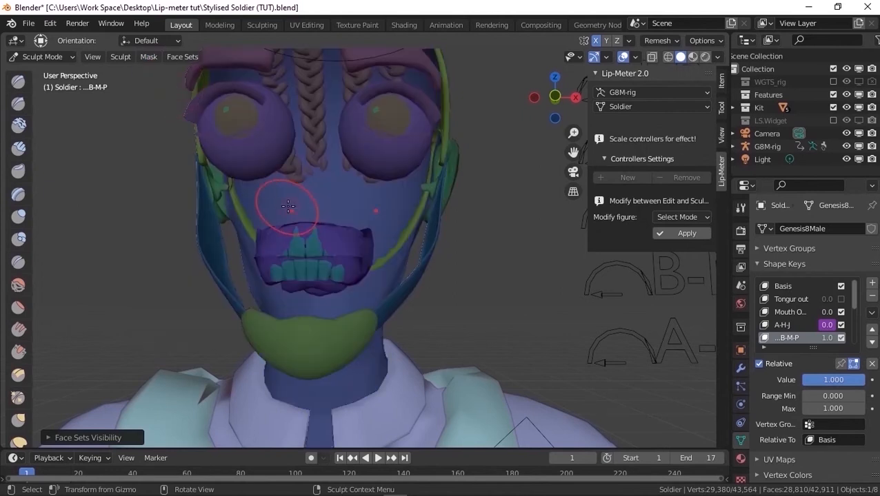
key(alt+h)
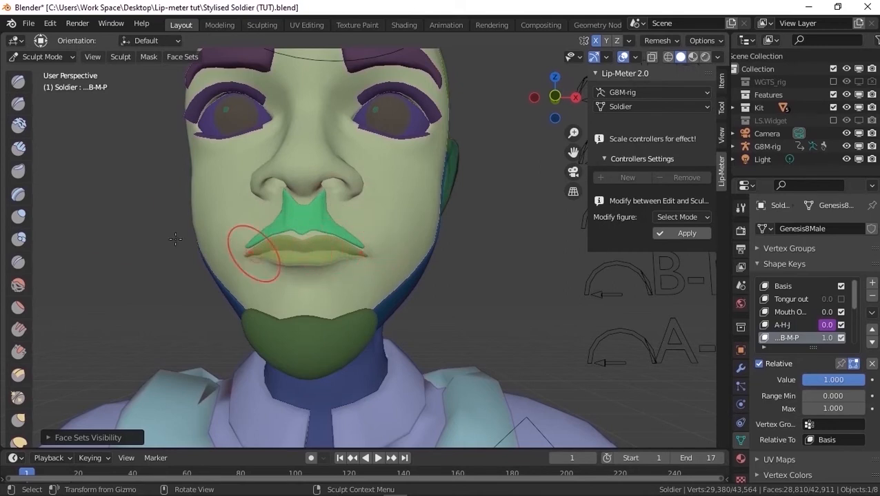
Choose the Smooth brush and smooth the lips of the B-M-P mouth shape
drag(36, 216, 60, 214)
click(44, 172)
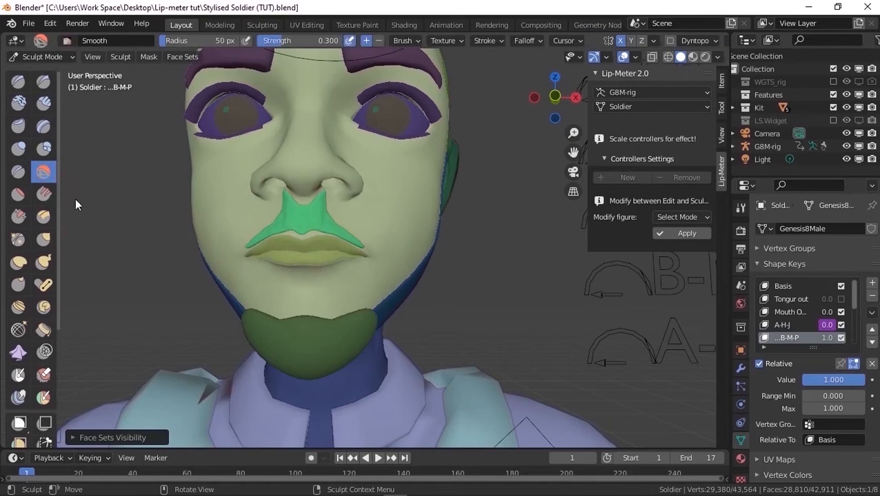
right_click(261, 282)
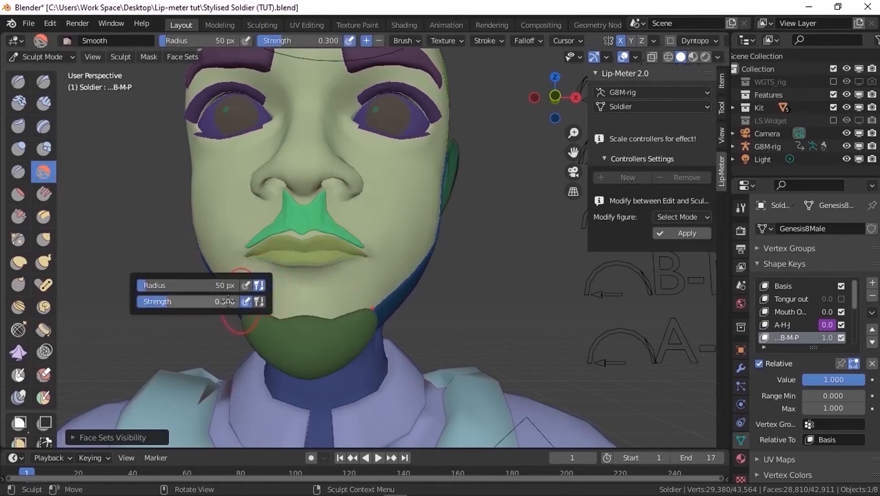
scroll(317, 251, up, 2)
scroll(332, 263, up, 2)
drag(330, 261, 371, 264)
mouse_move(370, 264)
mouse_down()
mouse_move(298, 272)
mouse_move(324, 268)
mouse_up()
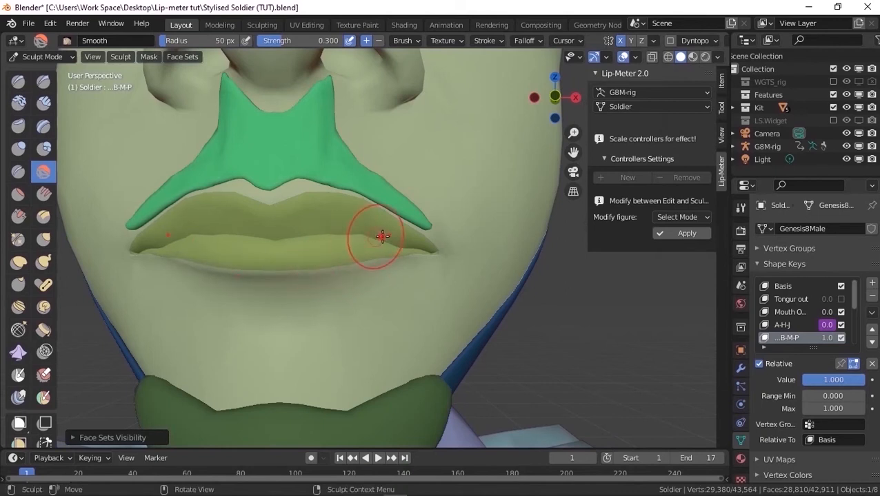
Refine the B-M-P lips and mouth corners from several angles and apply the figure modification
mouse_move(418, 217)
middle_down()
mouse_move(408, 235)
mouse_move(393, 238)
mouse_move(418, 233)
middle_up()
scroll(407, 235, down, 3)
scroll(359, 235, up, 4)
drag(345, 236, 326, 232)
scroll(335, 245, down, 3)
scroll(210, 226, up, 4)
middle_drag(245, 199, 386, 174)
scroll(303, 169, down, 2)
scroll(413, 178, down, 4)
scroll(414, 180, up, 3)
middle_drag(362, 206, 383, 214)
middle_drag(476, 226, 362, 228)
scroll(414, 177, up, 2)
scroll(414, 177, down, 2)
scroll(361, 228, down, 4)
middle_drag(296, 219, 183, 205)
scroll(207, 208, up, 4)
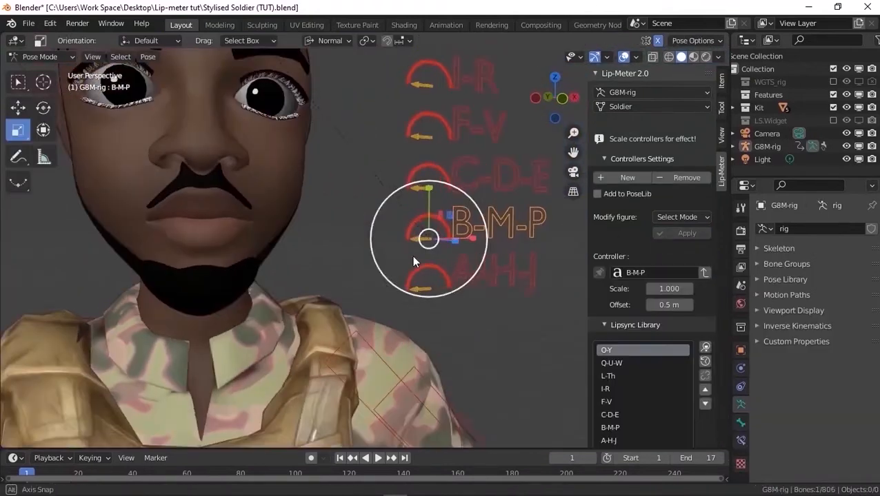
Select the C-D-E controller and start modifying its figure in Sculpt mode, framing the mouth
click(420, 187)
click(718, 57)
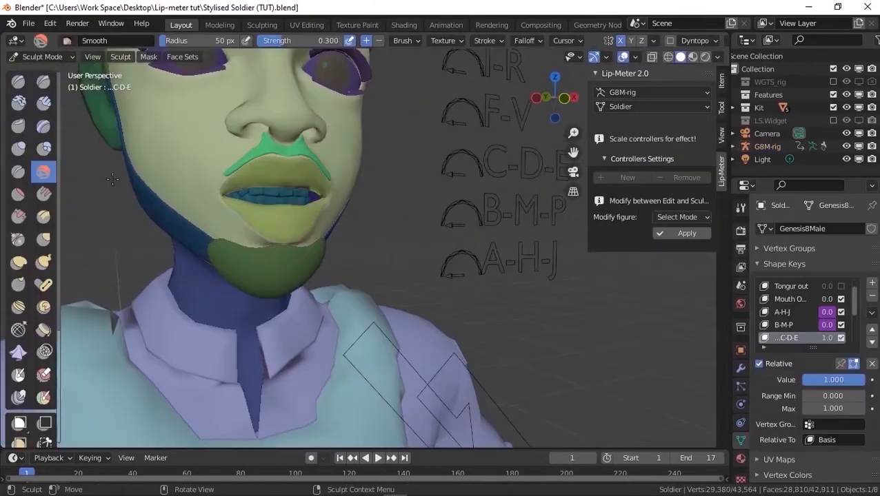
scroll(268, 210, up, 4)
middle_drag(276, 224, 250, 238)
scroll(256, 224, up, 4)
drag(330, 172, 320, 161)
scroll(319, 161, down, 4)
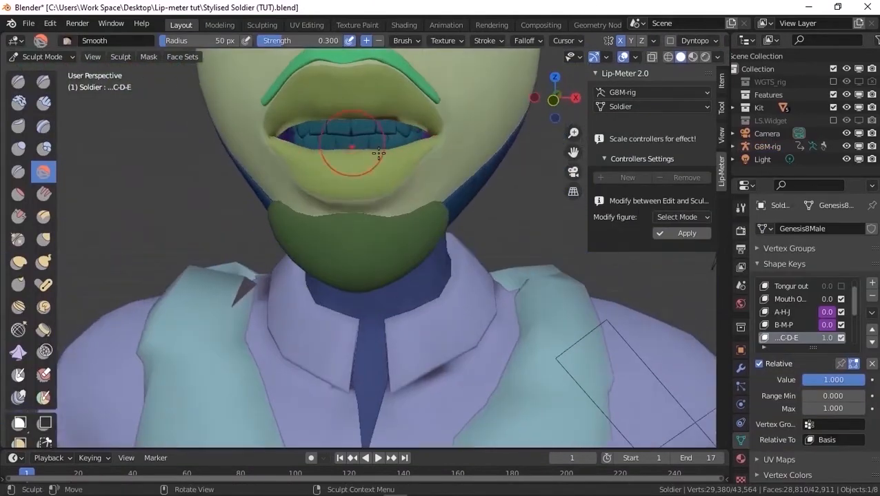
Sculpt the C-D-E mouth shape around the lips and mouth corners with the Smooth and Grab brushes
mouse_move(364, 158)
middle_down()
mouse_move(381, 157)
mouse_move(371, 158)
middle_up()
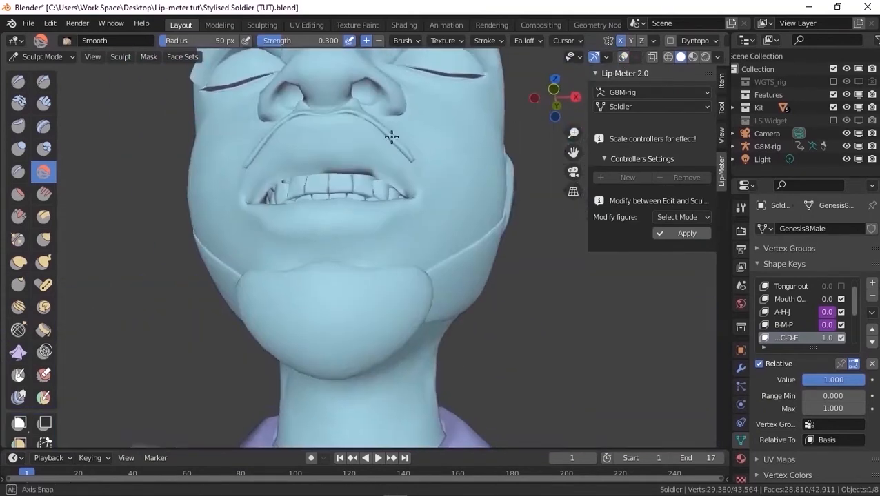
middle_drag(393, 137, 490, 186)
scroll(491, 187, up, 2)
key(g)
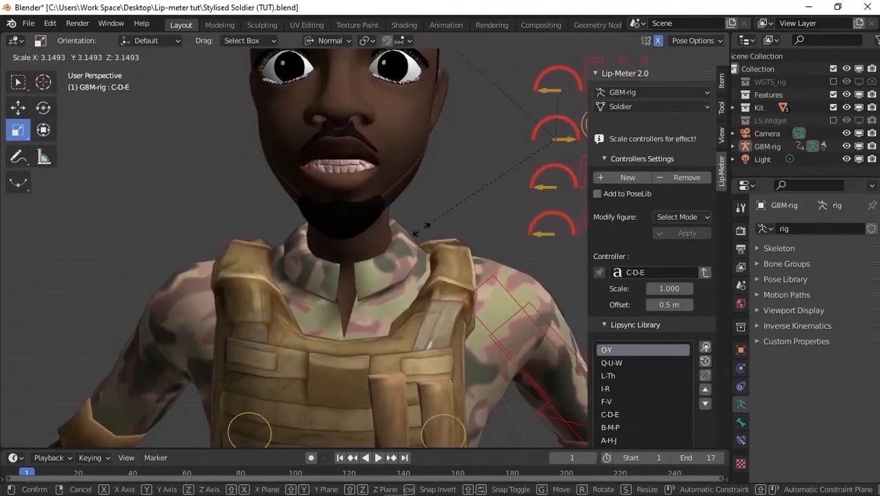
click(372, 195)
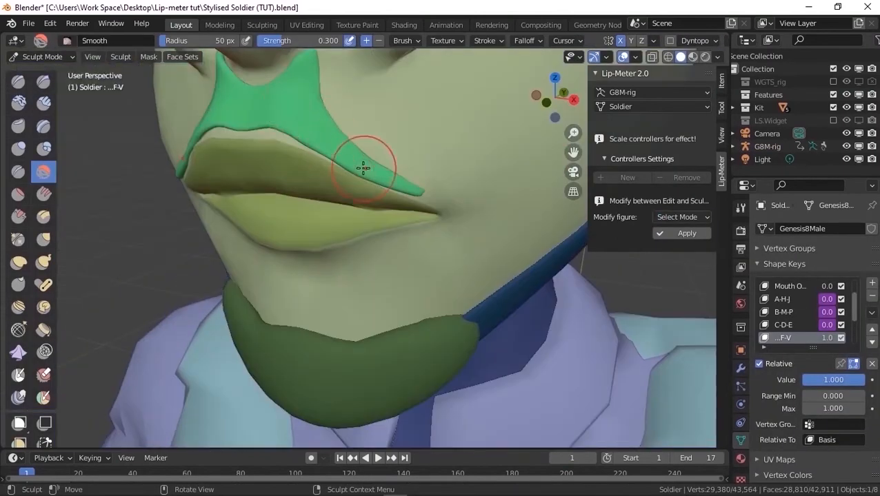
Sculpt the F-V mouth shape with the Smooth brush and raise the middle of the upper lip with Grab
middle_drag(363, 168, 458, 164)
middle_drag(248, 129, 197, 131)
scroll(386, 121, down, 4)
scroll(399, 116, up, 3)
key(g)
drag(274, 147, 274, 137)
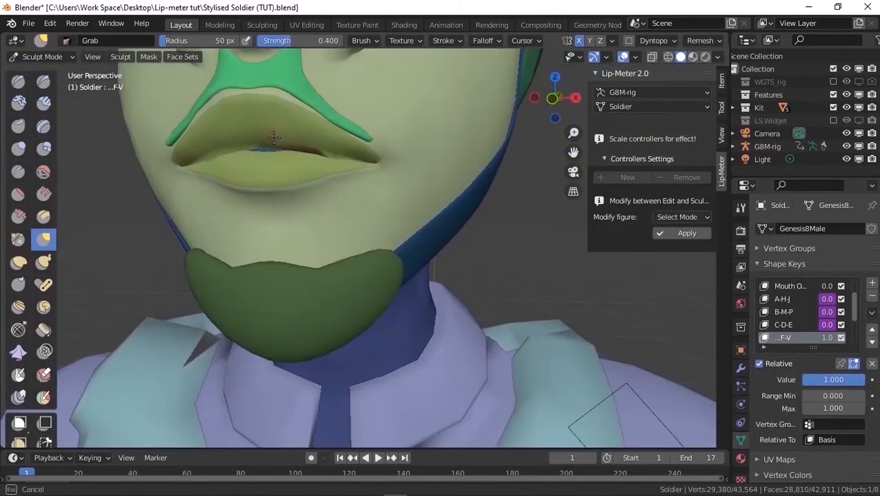
Test the F-V mouth shape by scaling its controller, and smooth the lower lip further in Sculpt mode
key(s)
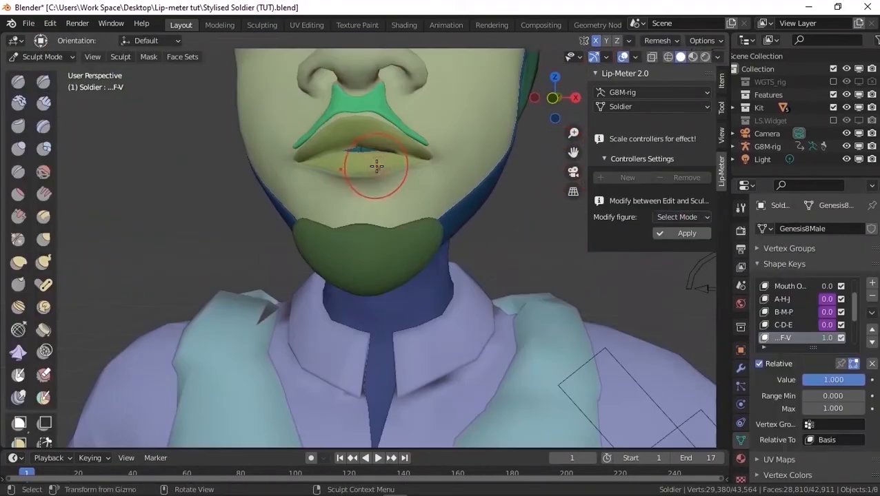
key(shift+s)
middle_drag(403, 173, 380, 178)
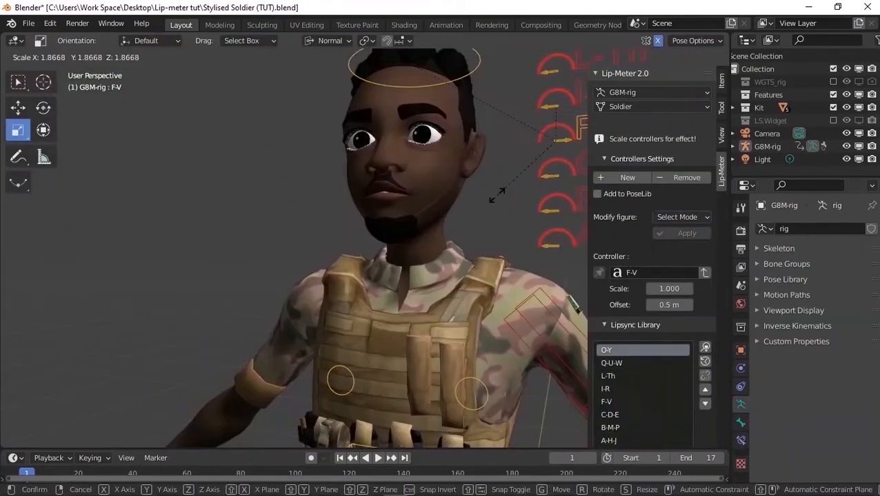
click(526, 121)
drag(526, 121, 424, 212)
Sculpt the rounded lips of the O-Y figure with the Inflate/Deflate and Smooth brushes and apply the modification
click(467, 138)
click(677, 216)
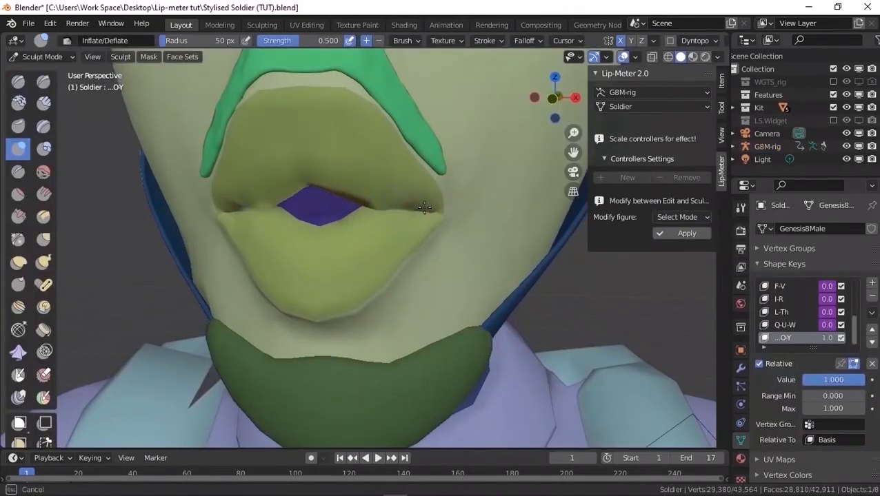
key(shift+s)
mouse_move(261, 94)
middle_down()
mouse_move(259, 236)
mouse_move(333, 196)
middle_up()
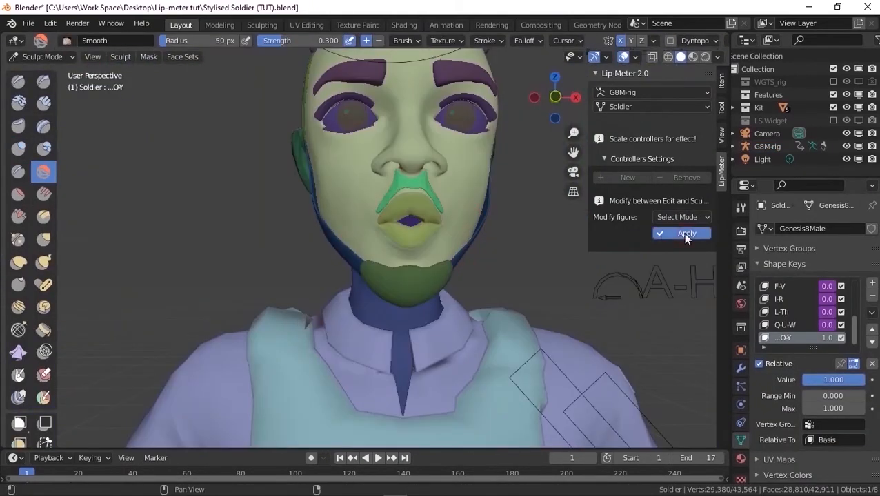
click(683, 233)
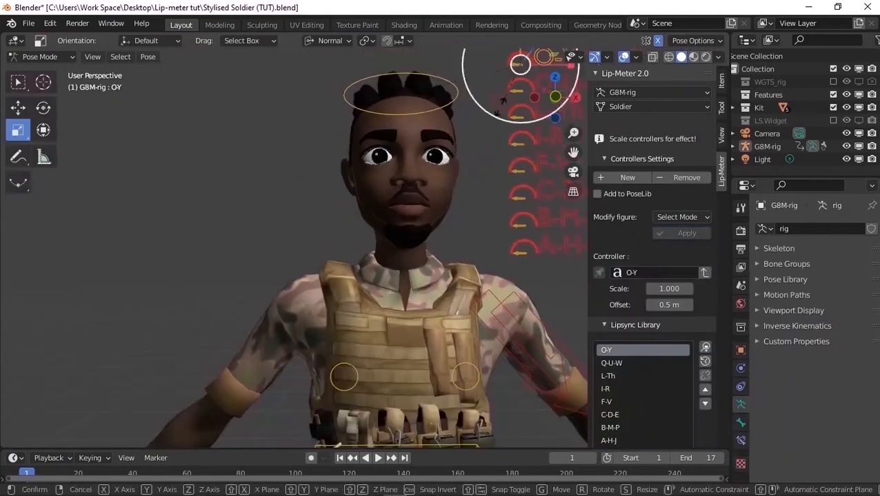
Frame the head and controllers, and preview the A-H-J and B-M-P mouth shapes by temporarily scaling each controller
shift+middle_drag(497, 127, 383, 137)
scroll(316, 171, up, 2)
middle_drag(315, 171, 315, 177)
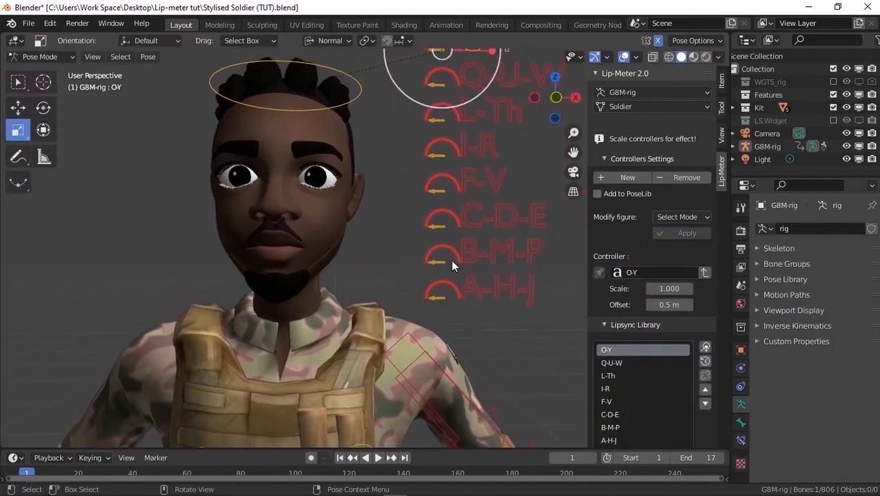
click(471, 277)
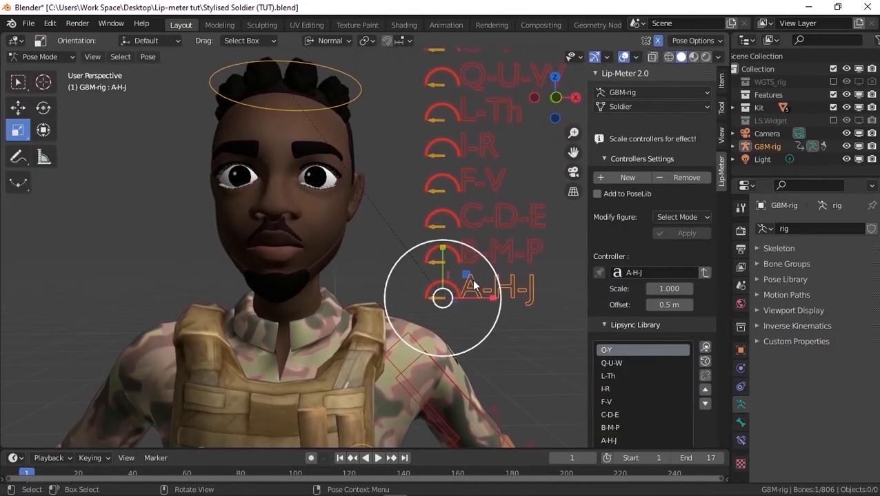
key(s)
right_click(501, 364)
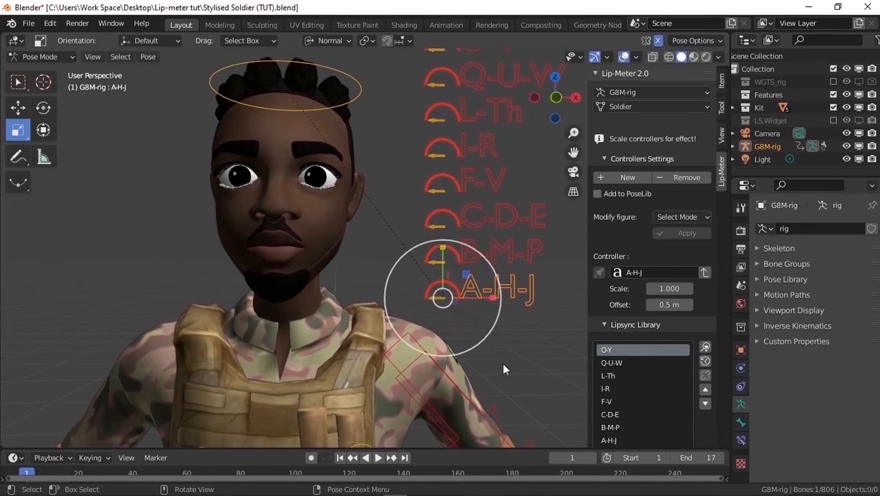
click(495, 252)
key(s)
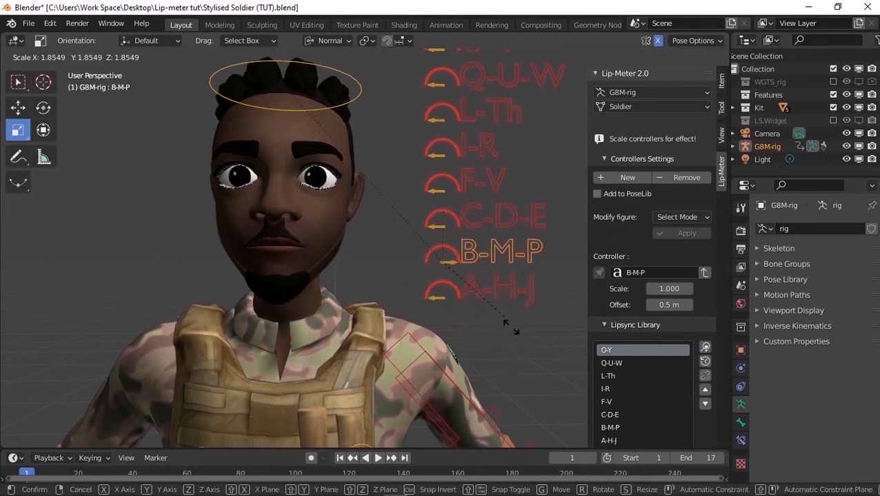
right_click(518, 341)
Preview the C-D-E and F-V mouth shapes by temporarily scaling each controller
click(499, 222)
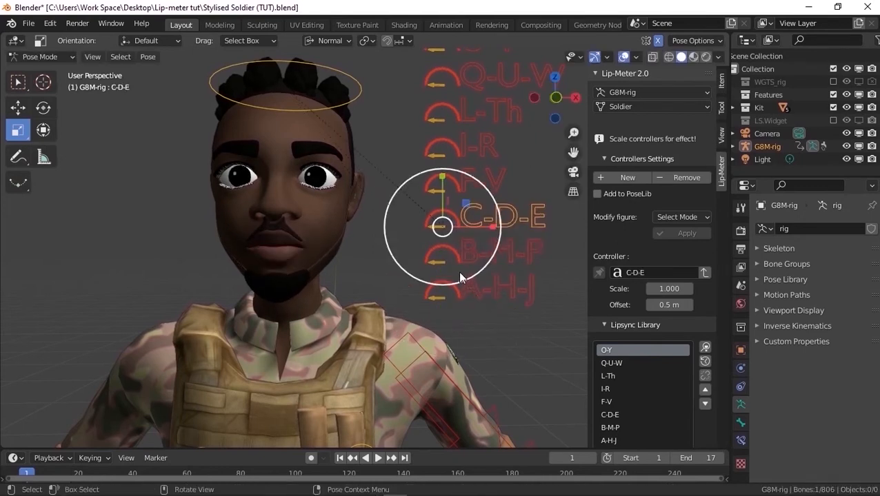
key(s)
right_click(494, 309)
click(486, 189)
key(s)
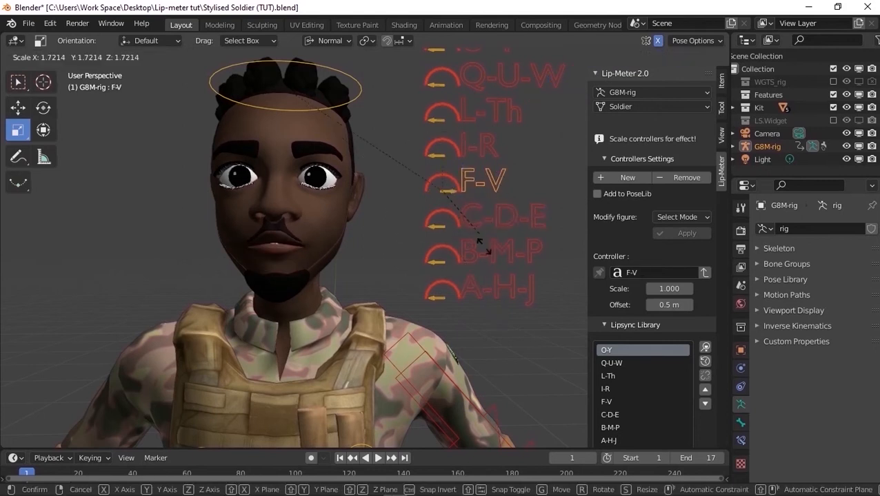
right_click(489, 258)
Preview the I-R and L-Th mouth shapes by temporarily scaling each controller
click(483, 151)
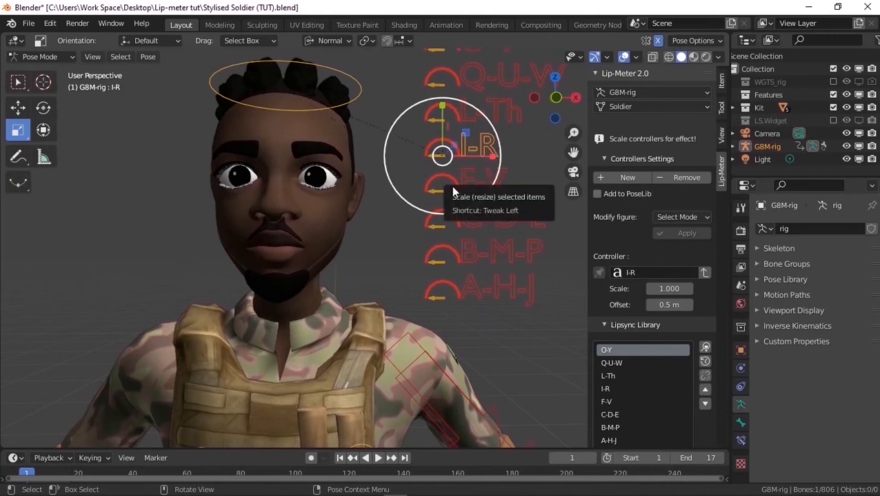
key(s)
right_click(486, 243)
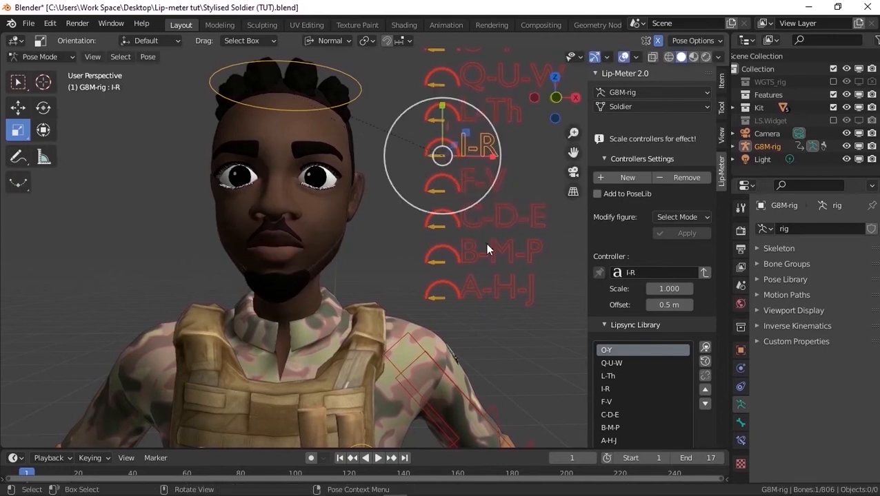
click(486, 110)
key(s)
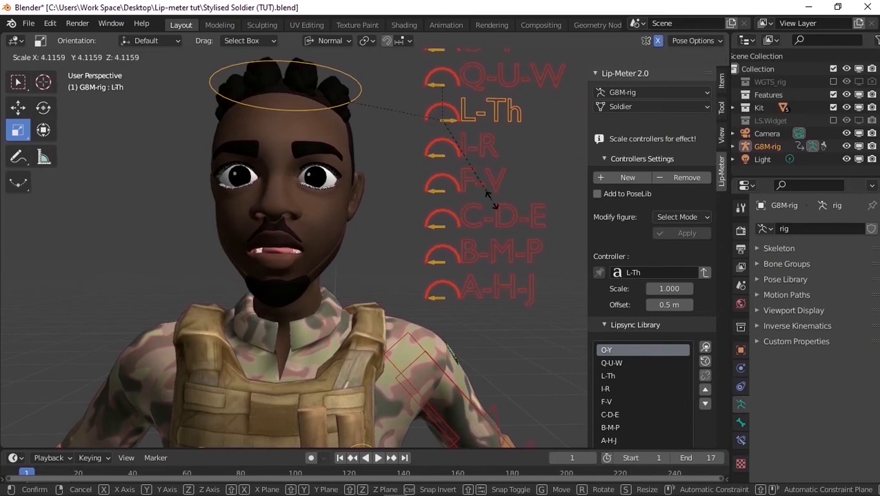
right_click(490, 199)
Preview the Q-U-W and O-Y mouth shapes by scaling each controller
scroll(404, 233, down, 2)
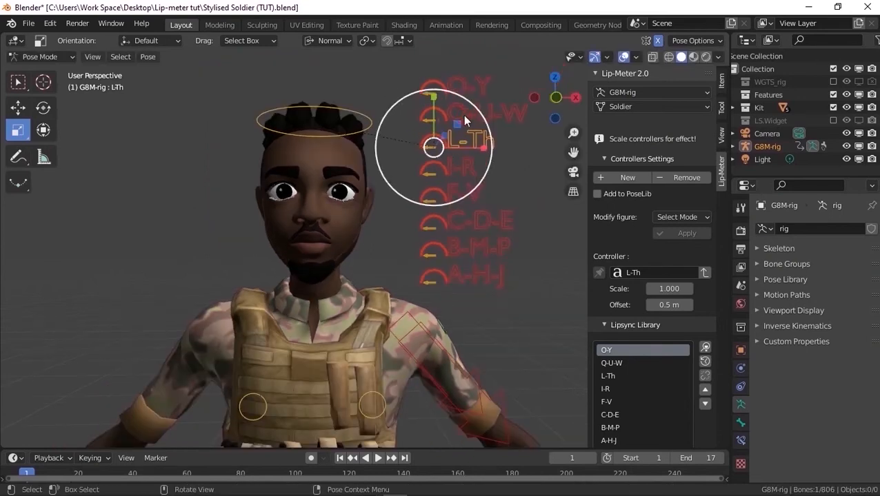
click(464, 119)
key(s)
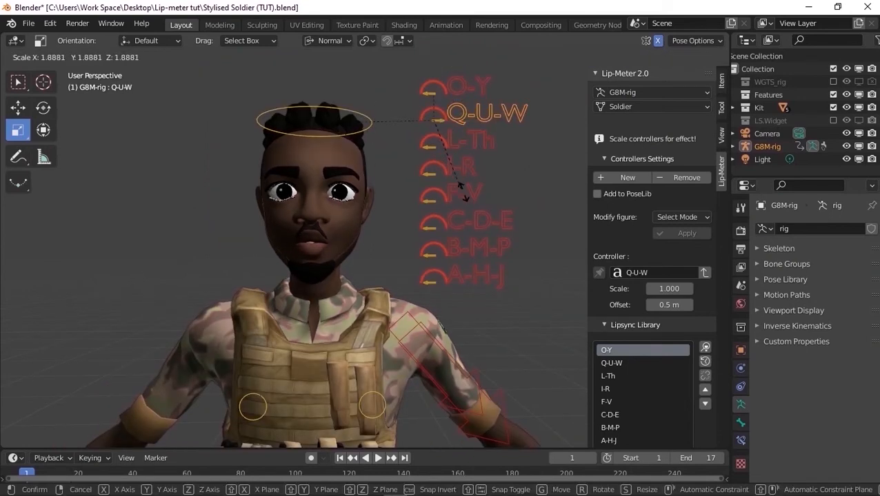
click(462, 192)
click(461, 86)
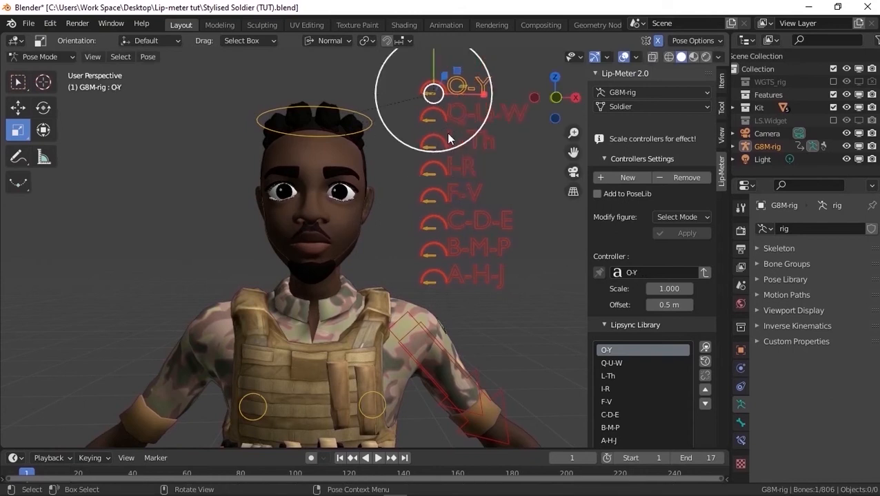
key(s)
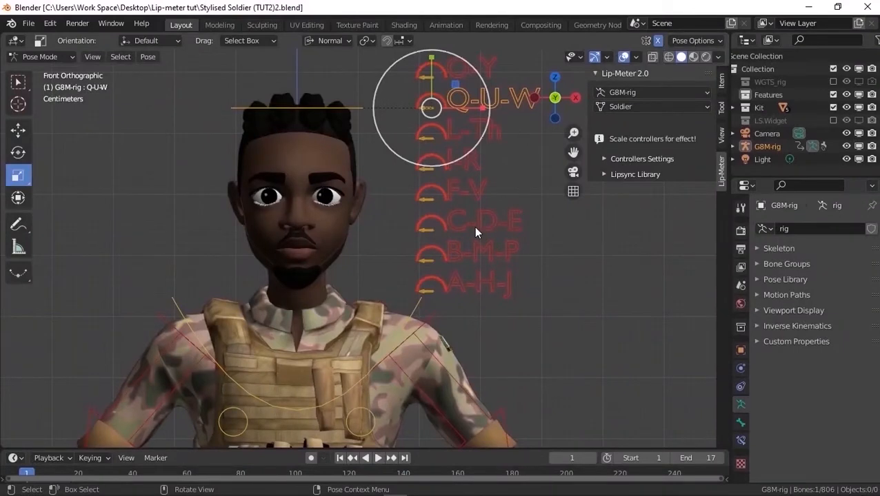
Duplicate the Layout workspace and rename the copy Lip-sync
right_click(179, 24)
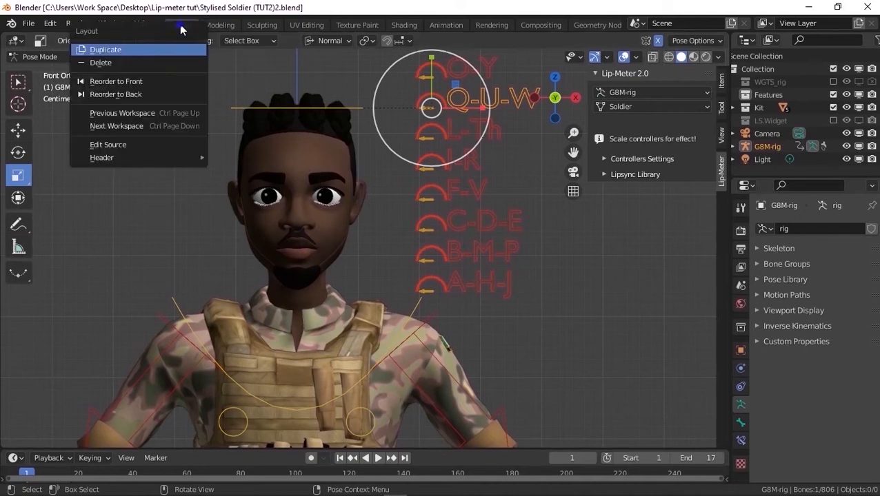
click(149, 51)
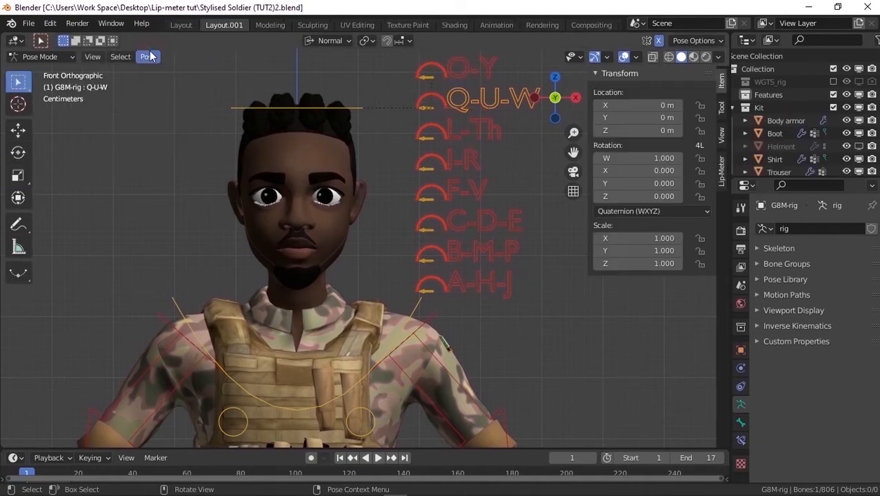
double_click(219, 24)
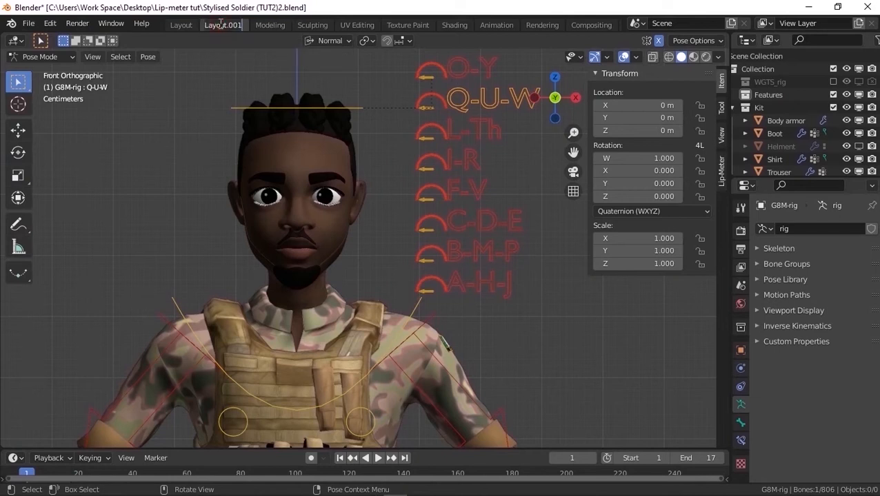
text(Lipsync)
key(Return)
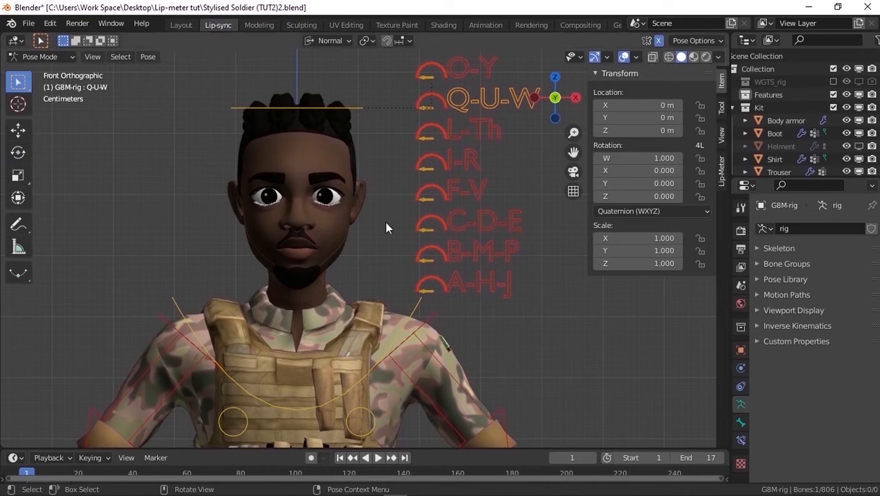
Shrink the timeline's height, then split the 3D viewport horizontally and turn the lower area into a Dope Sheet
drag(414, 449, 381, 475)
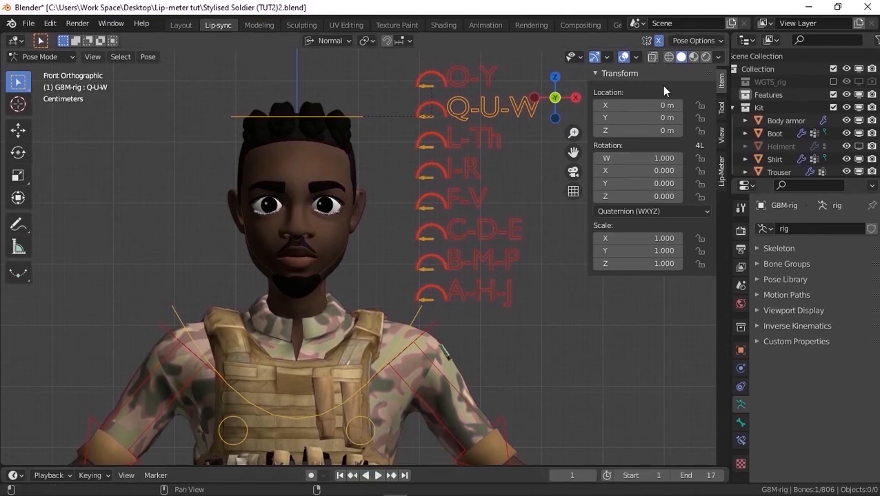
drag(727, 31, 700, 367)
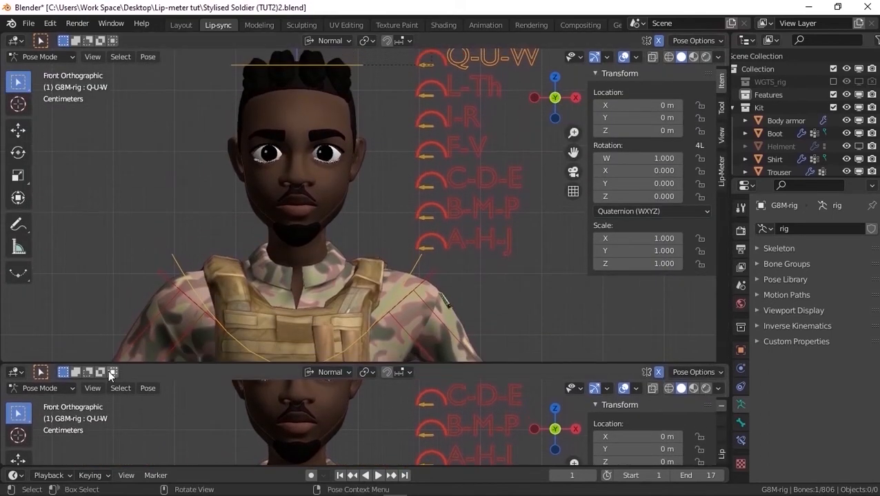
click(15, 372)
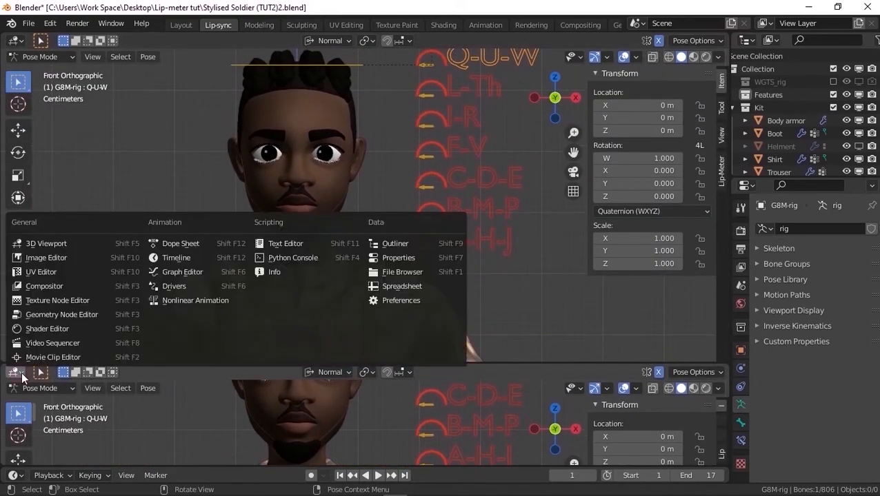
click(180, 244)
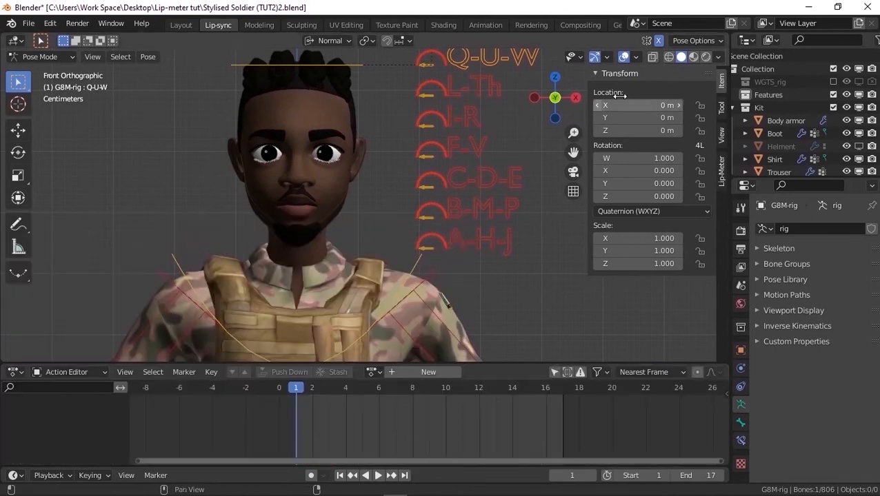
Split the 3D viewport horizontally again and turn the new area above the Action Editor into a Video Sequencer
drag(725, 61, 713, 262)
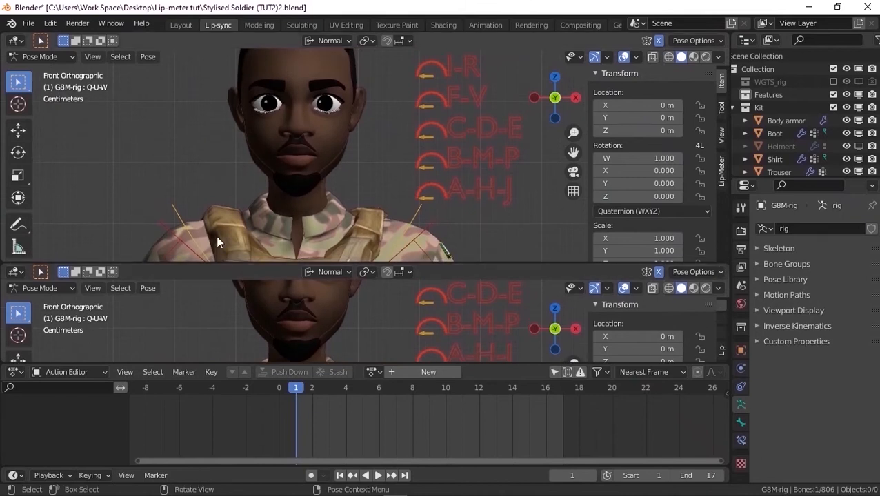
click(15, 272)
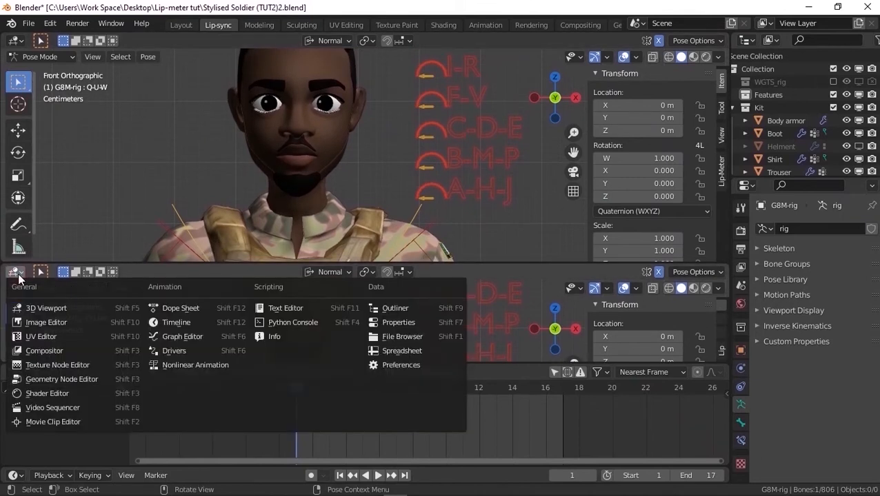
click(51, 407)
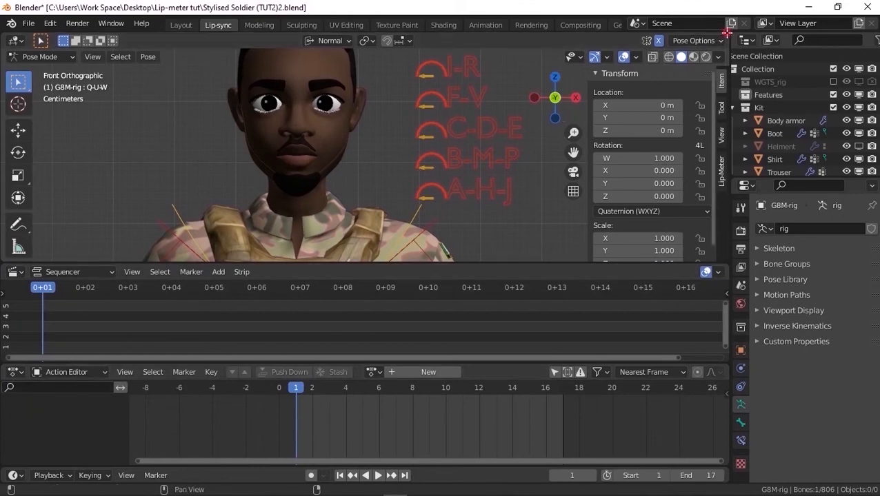
Split the 3D viewport vertically, hide the narrow new view's sidebar and toolbar, and frame the lip-sync controllers in it
drag(718, 33, 529, 52)
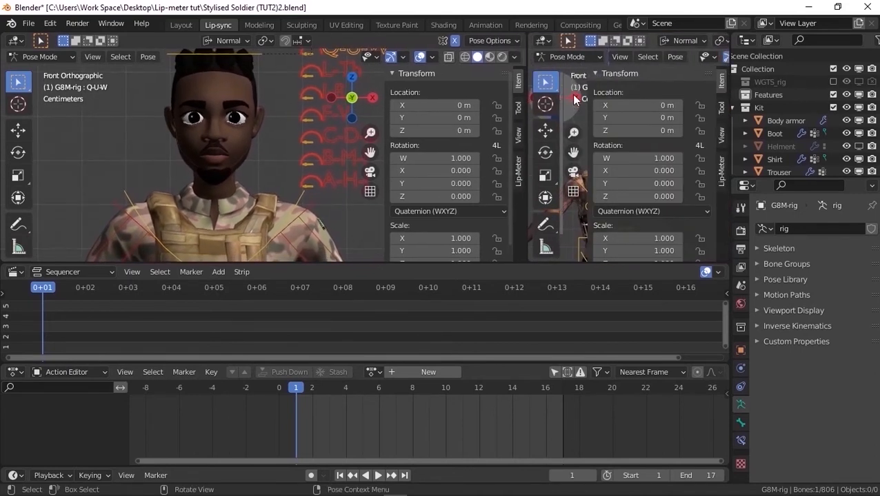
key(n)
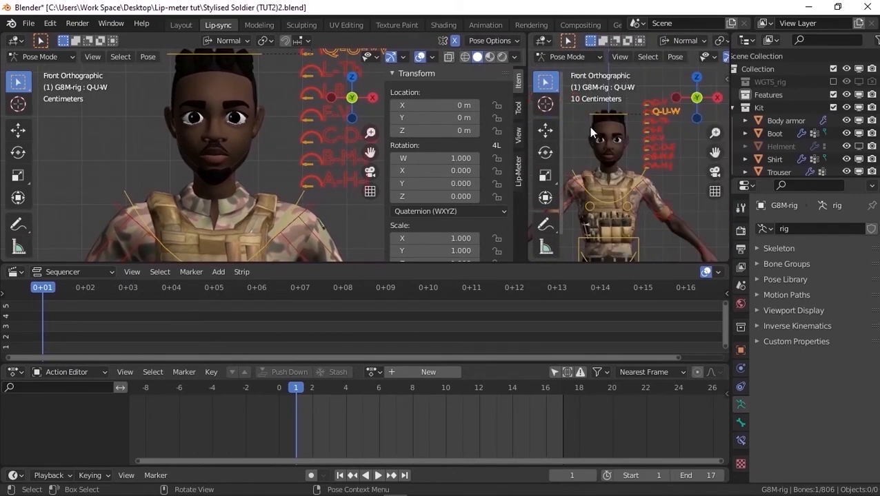
key(t)
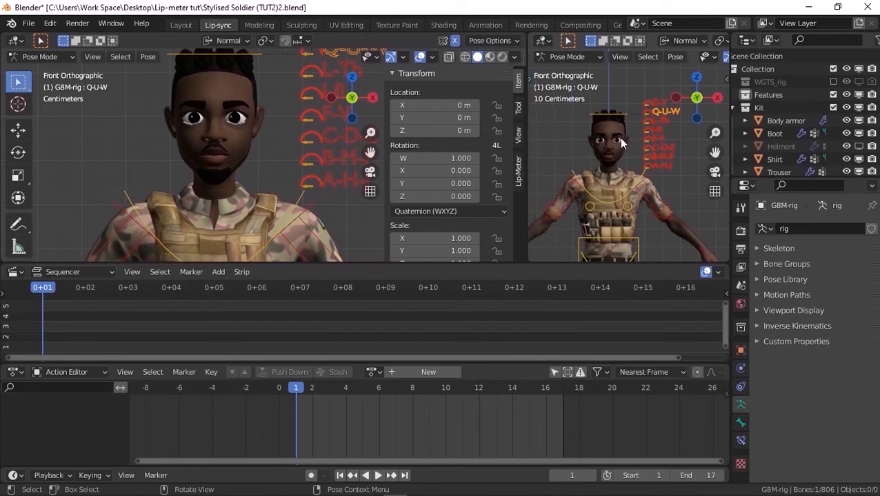
scroll(685, 117, up, 2)
scroll(685, 116, up, 2)
scroll(647, 69, up, 3)
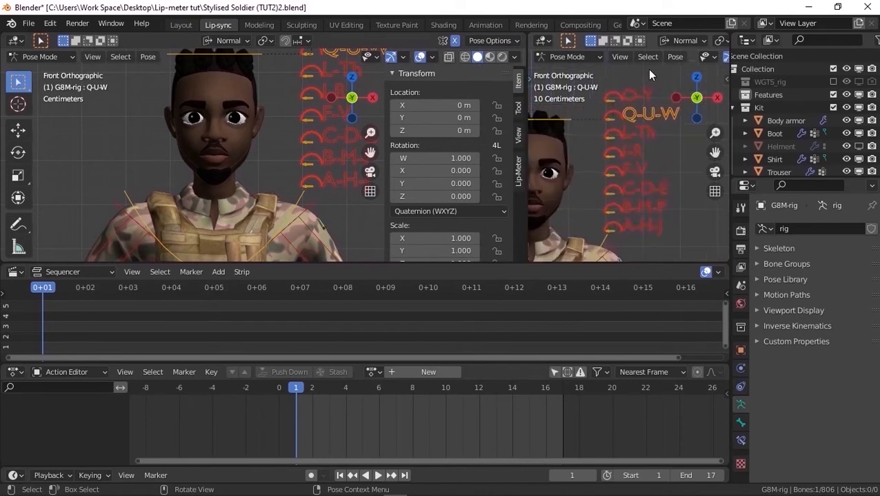
scroll(647, 89, down, 1)
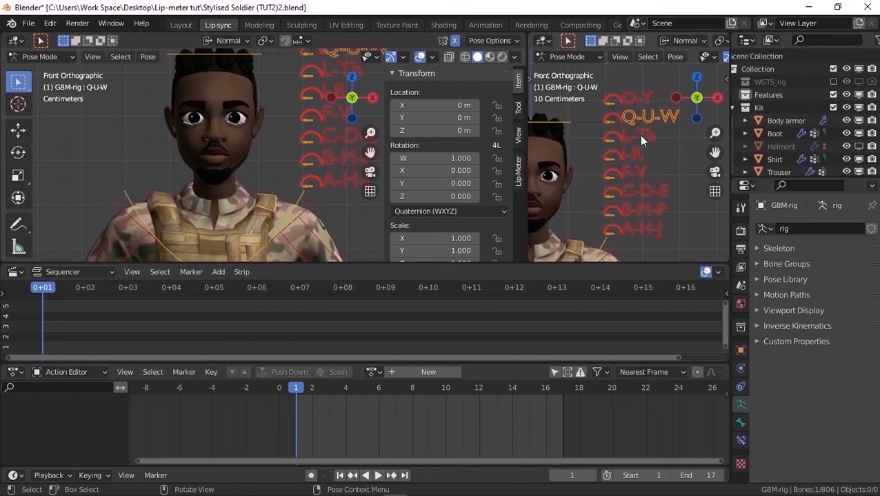
scroll(233, 140, down, 3)
Turn off overlays in the larger 3D viewport and frame the soldier's face at a slight angle
middle_drag(233, 141, 240, 142)
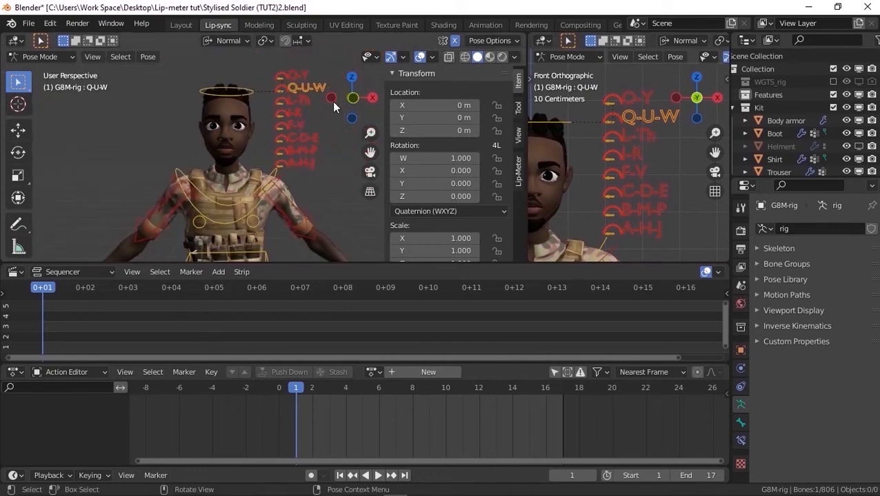
click(419, 58)
scroll(225, 75, up, 3)
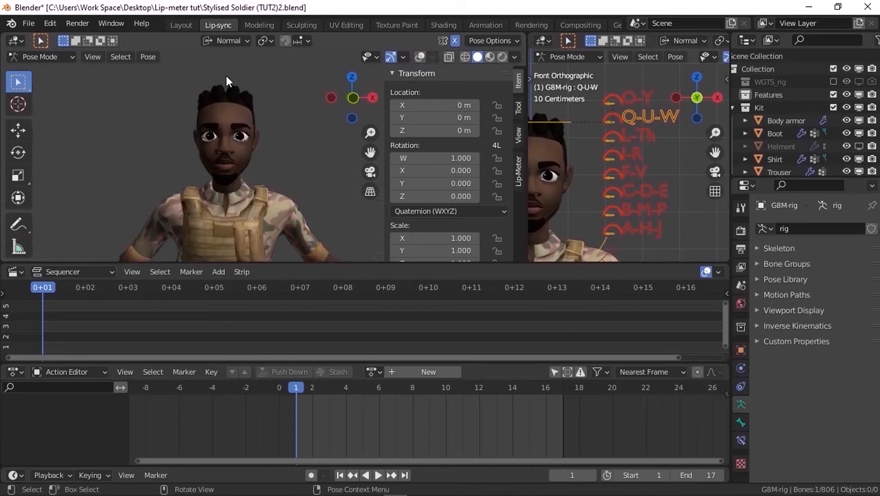
scroll(254, 79, up, 2)
middle_drag(254, 79, 262, 85)
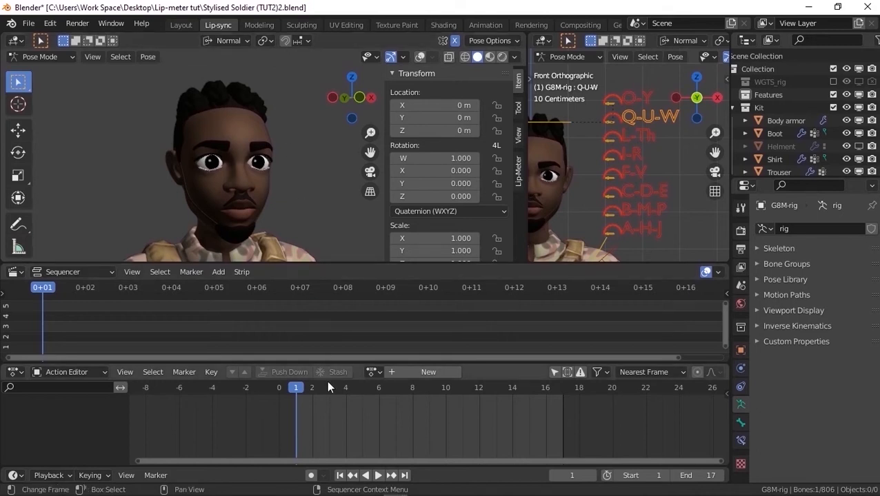
Add Sprite fright.mp4 with its sound to the Sequencer as a movie strip starting at frame 1
click(218, 272)
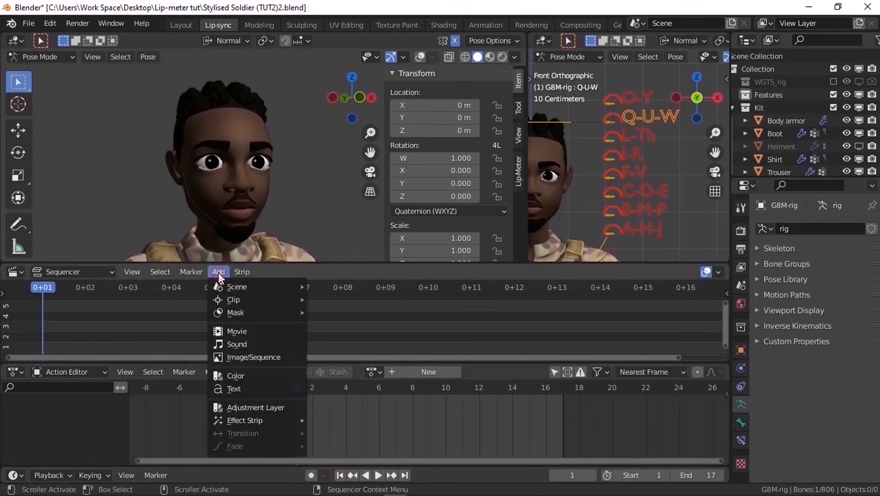
click(247, 336)
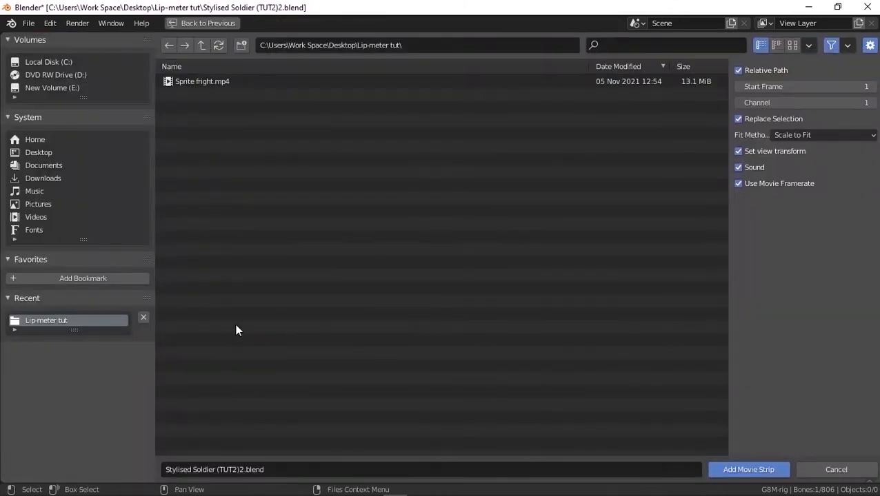
click(215, 84)
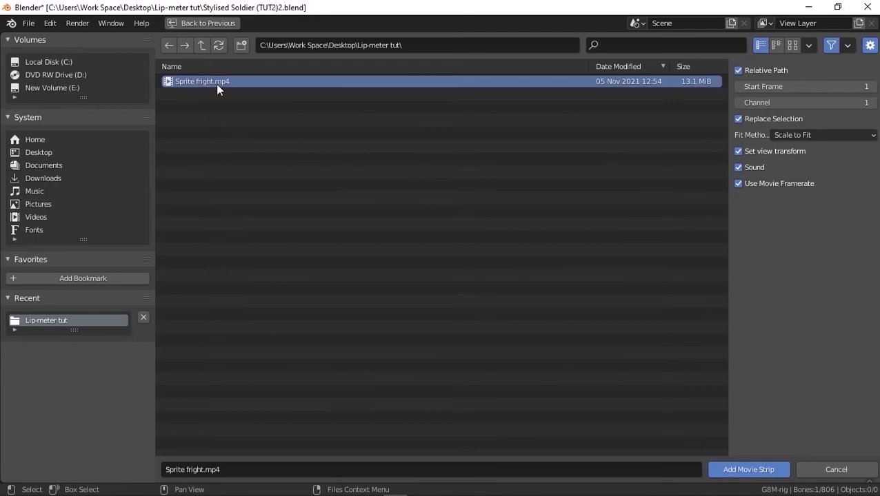
click(740, 469)
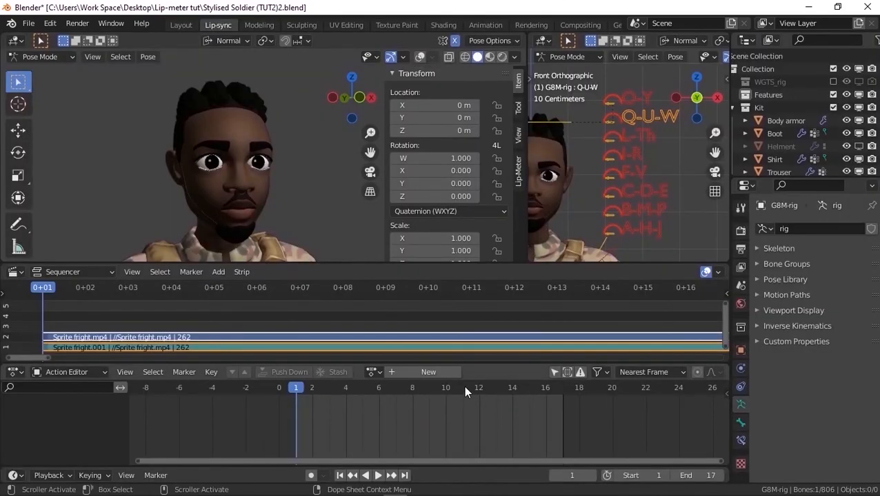
Move the playhead near the movie strip's end, set the scene's end frame to 260, and return to the first frame
scroll(355, 311, down, 8)
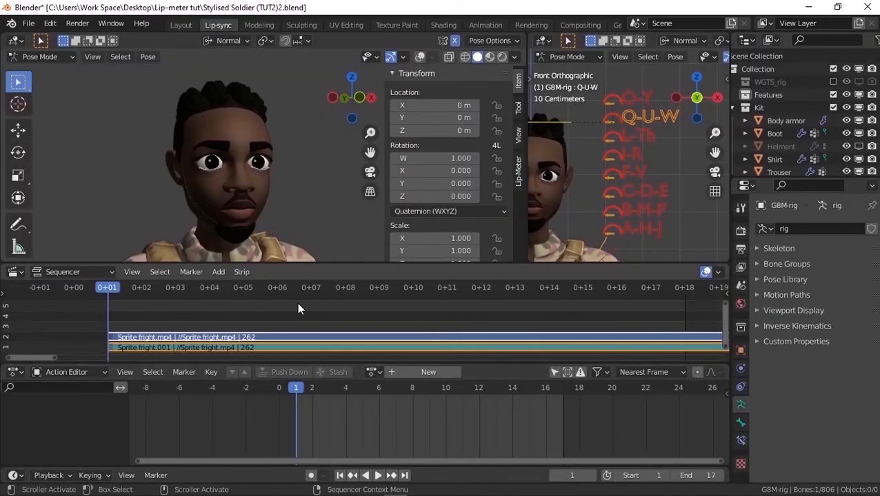
scroll(201, 305, down, 8)
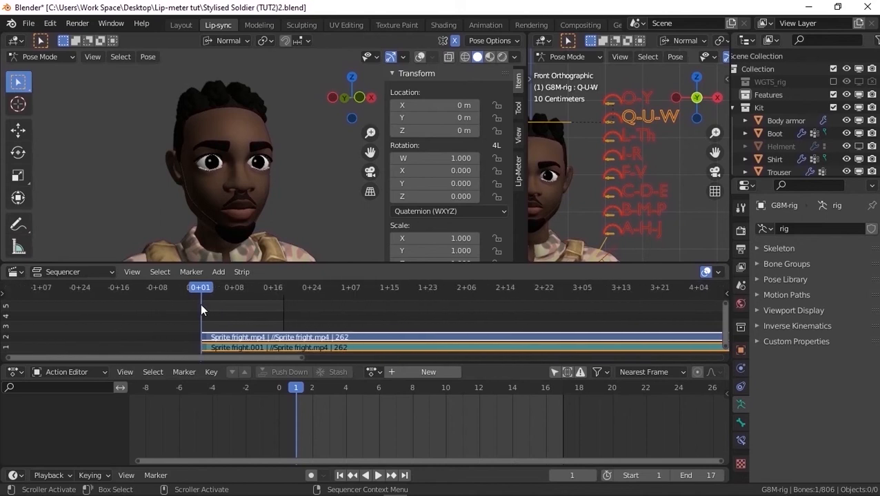
scroll(201, 311, up, 3)
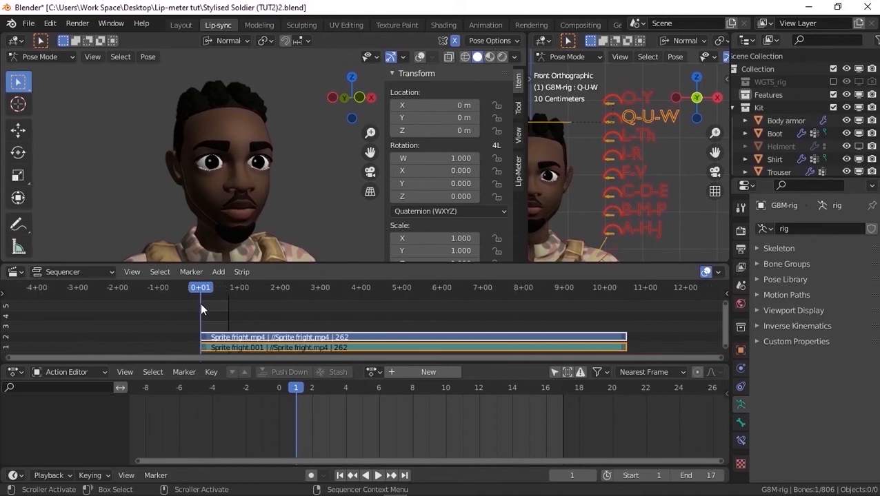
drag(646, 289, 655, 289)
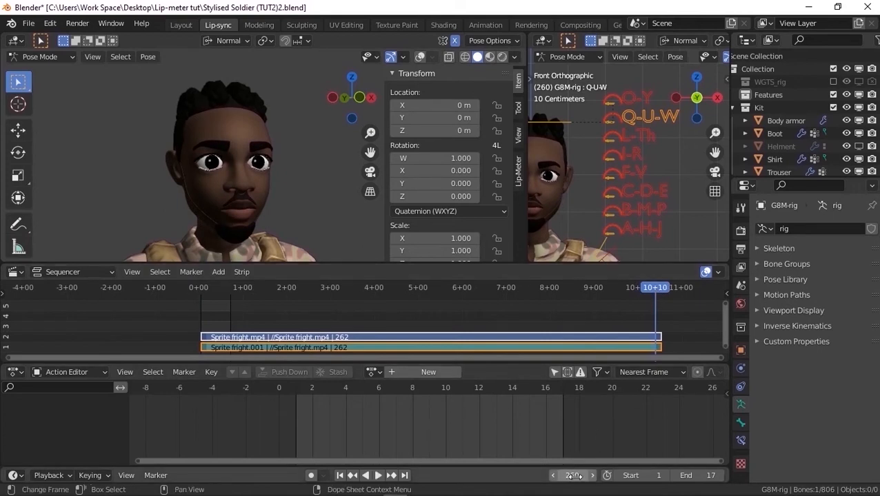
click(703, 475)
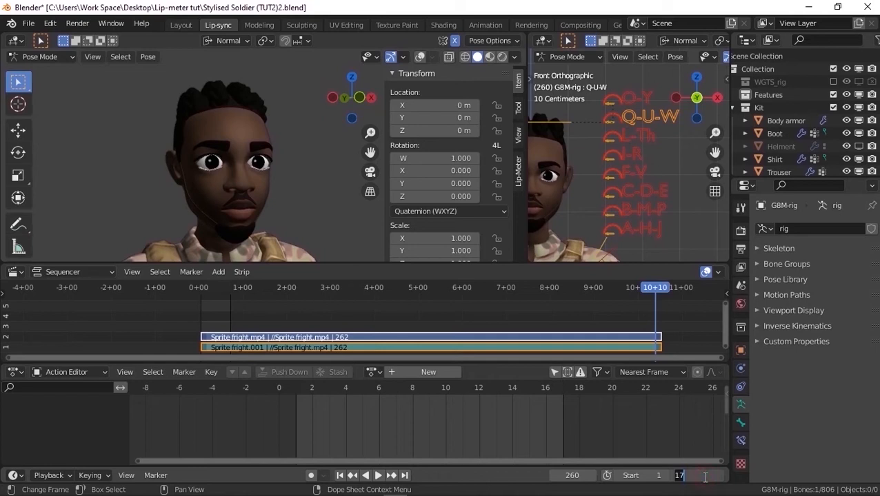
text(260)
key(Return)
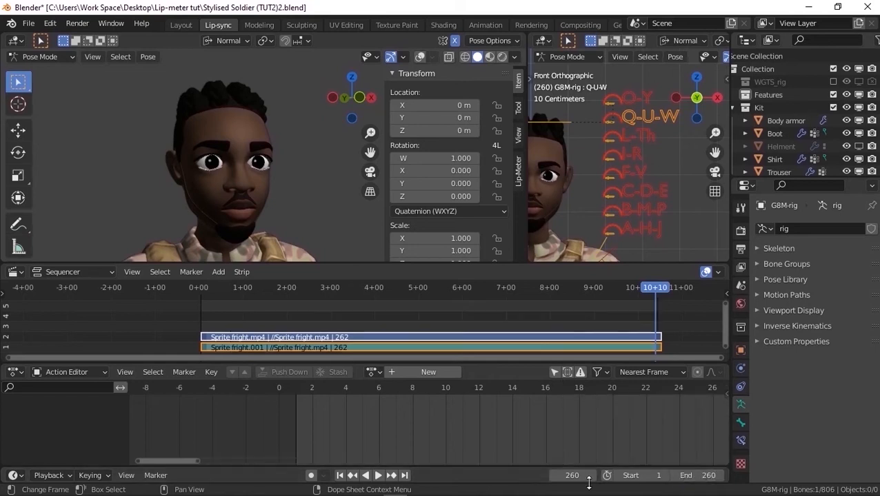
click(339, 476)
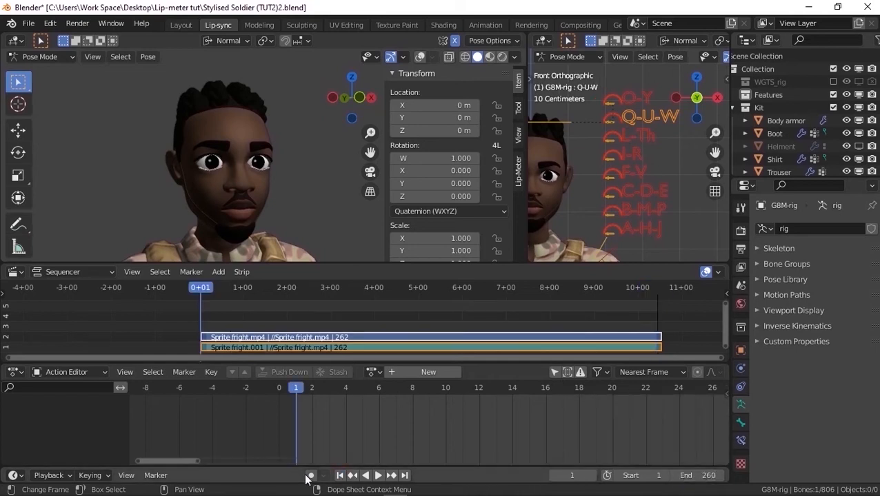
Set playback to Sync to Audio, enable audio scrubbing, and scrub the playhead over the strips
click(50, 476)
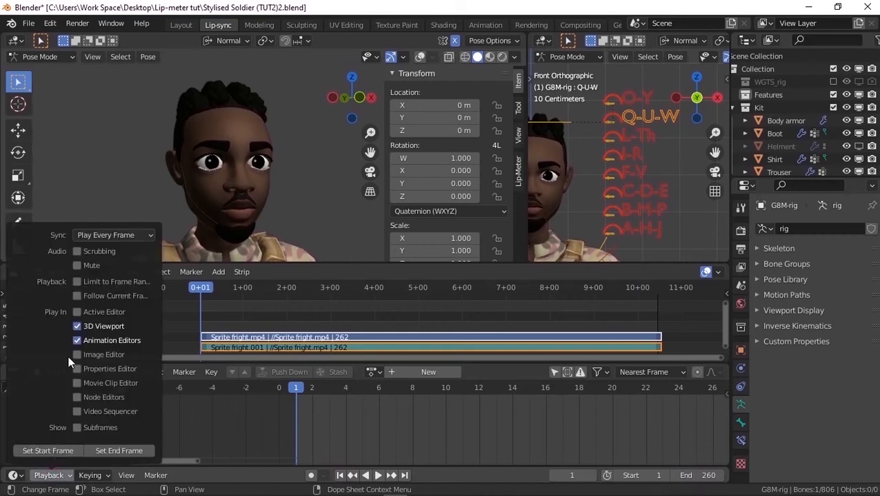
click(87, 234)
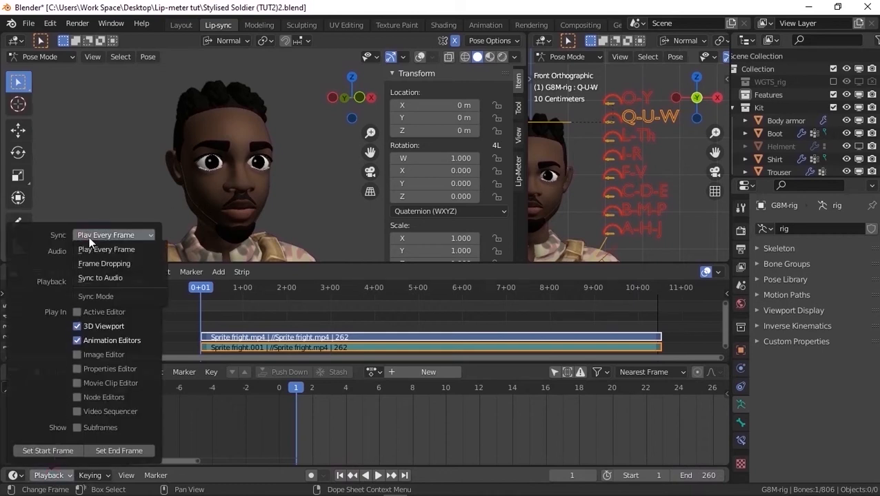
click(103, 277)
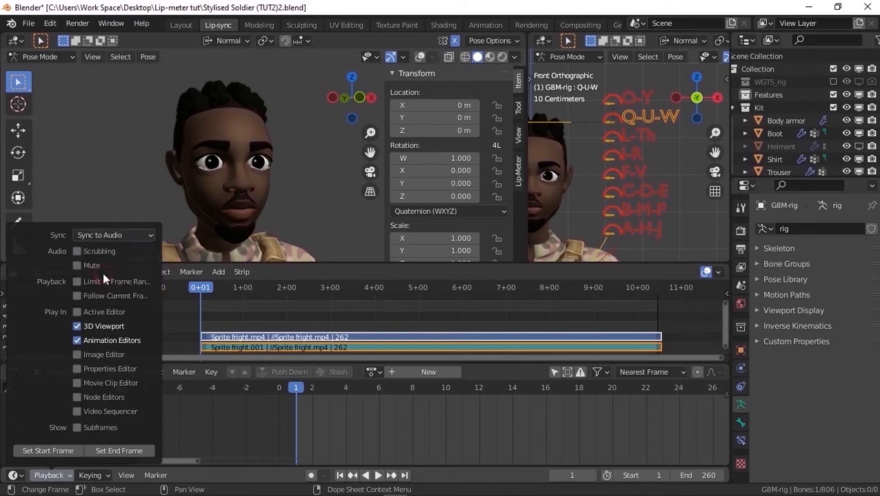
click(77, 251)
mouse_move(198, 287)
mouse_down()
mouse_move(308, 288)
mouse_move(200, 288)
mouse_up()
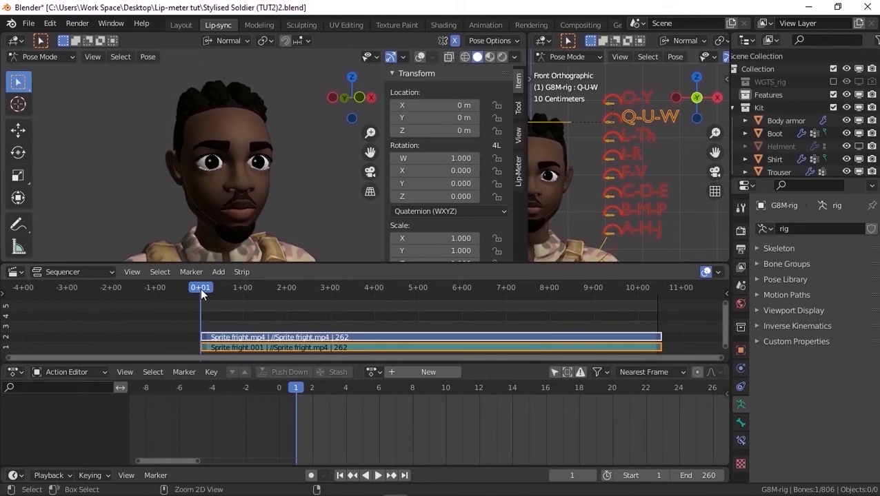
Maximize the Sequencer and mute the Sprite fright.mp4 movie strip in channel 2, leaving the sound strip active
key(ctrl+space)
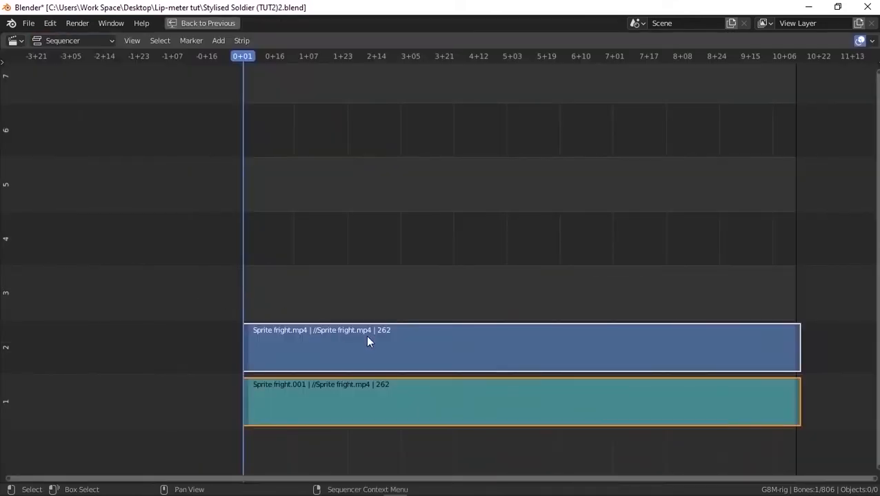
click(410, 345)
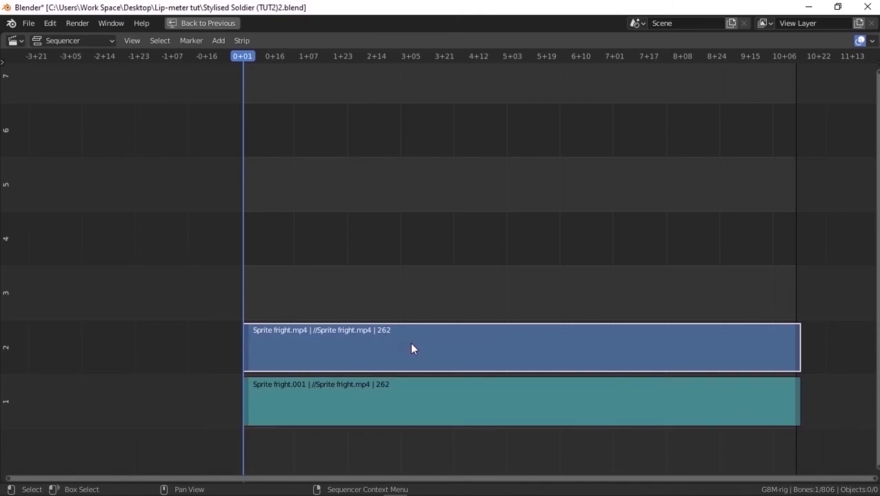
key(h)
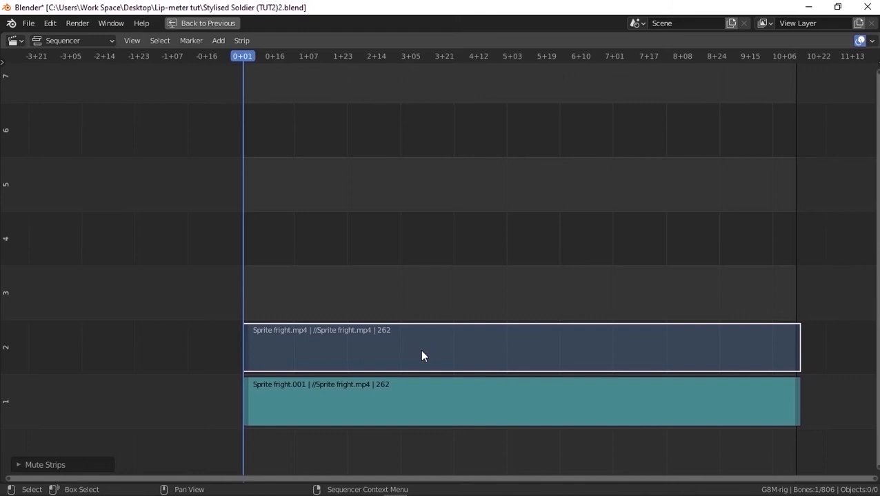
Display the waveform of the sound strip in channel 1 and stretch the channel vertically until it fills the editor
click(432, 396)
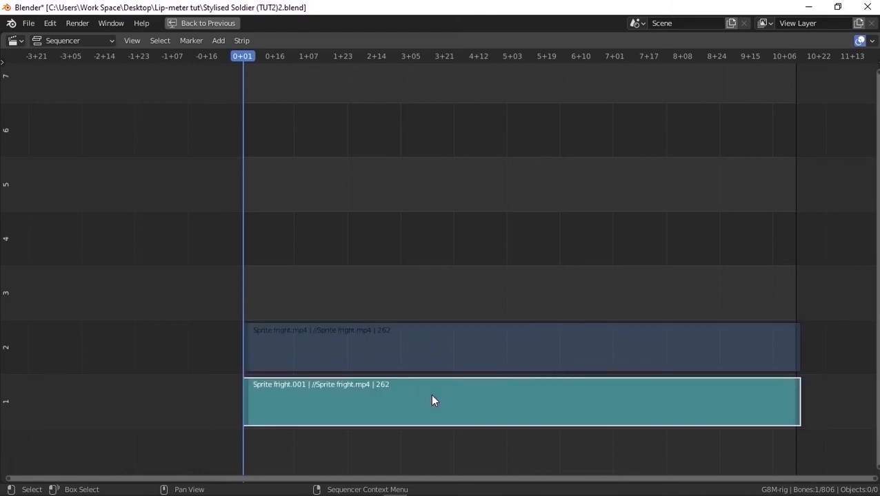
key(n)
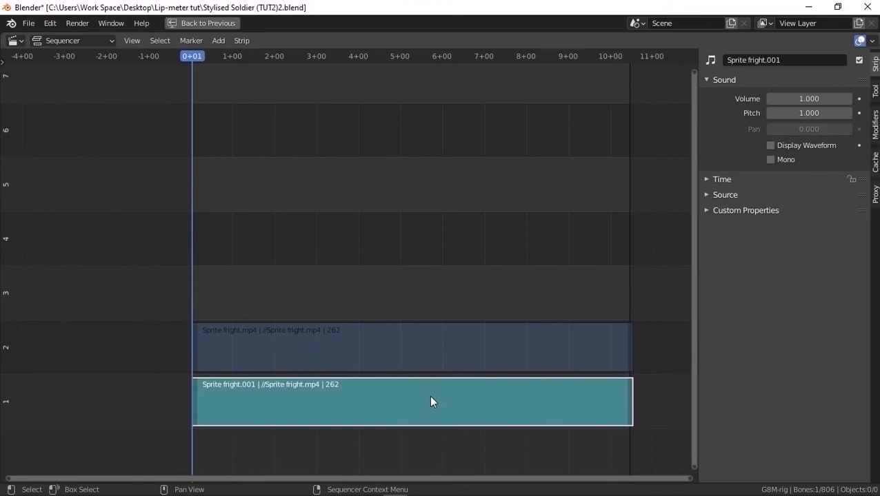
click(771, 146)
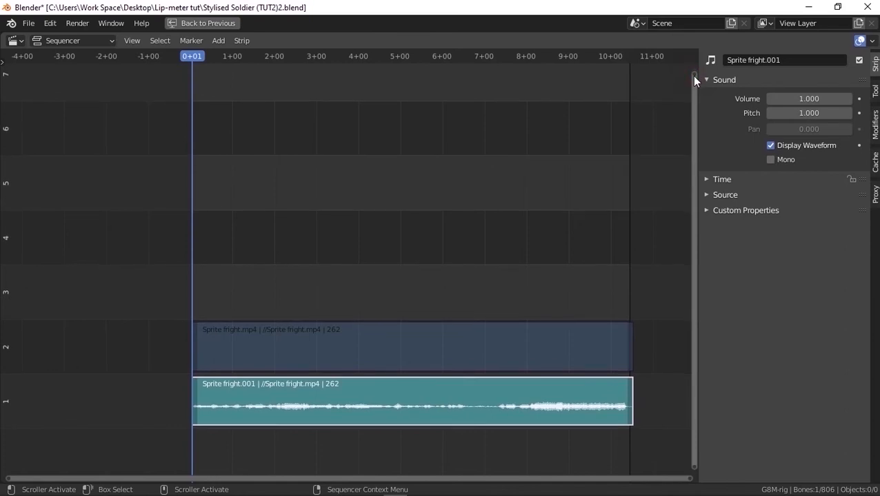
drag(694, 78, 699, 492)
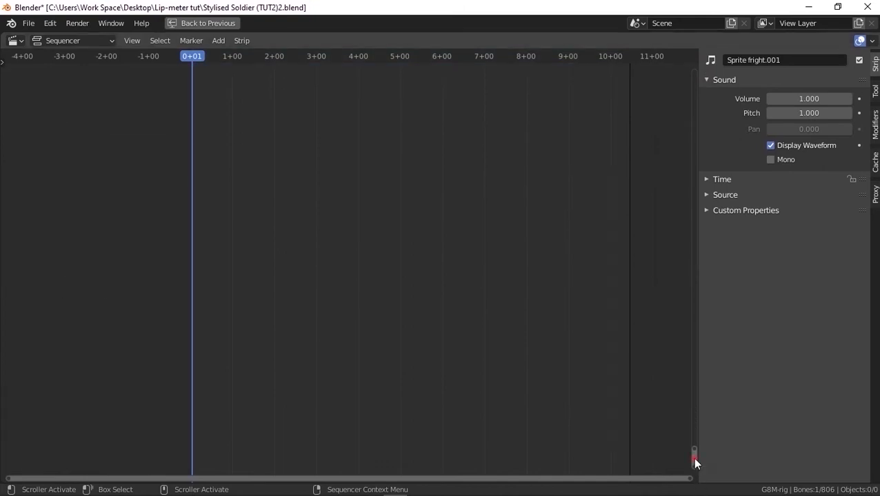
drag(697, 429, 695, 393)
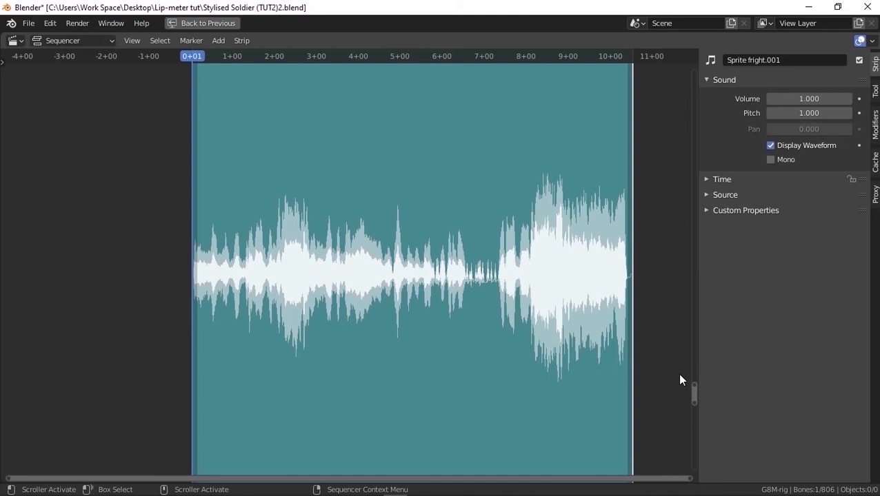
Play the audio from the start, stop at about 3+02, and enlarge the opening seconds of the waveform for inspection
key(space)
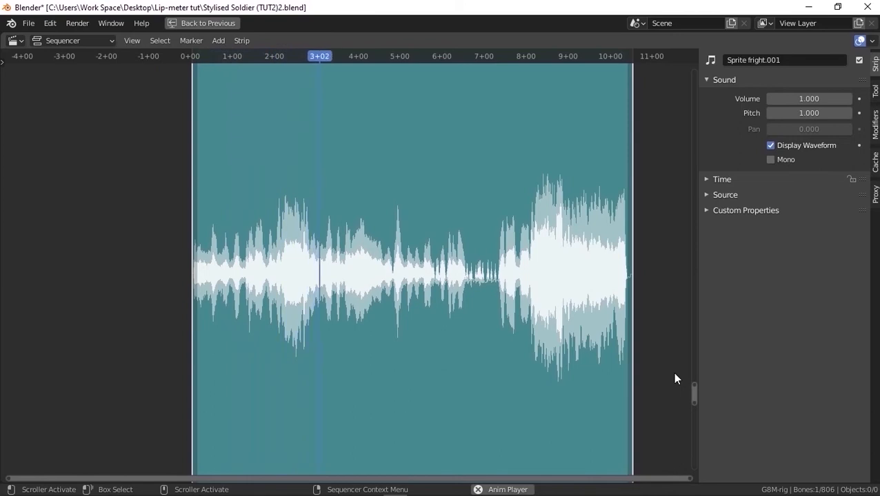
key(space)
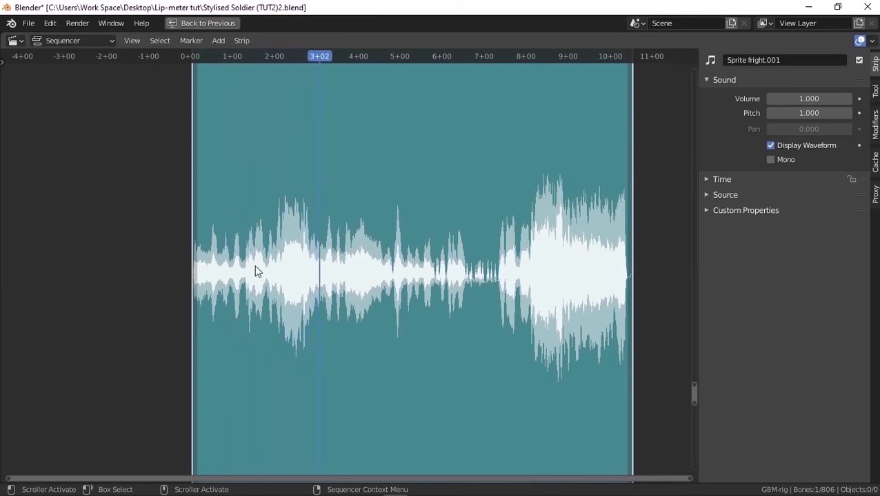
scroll(260, 266, up, 7)
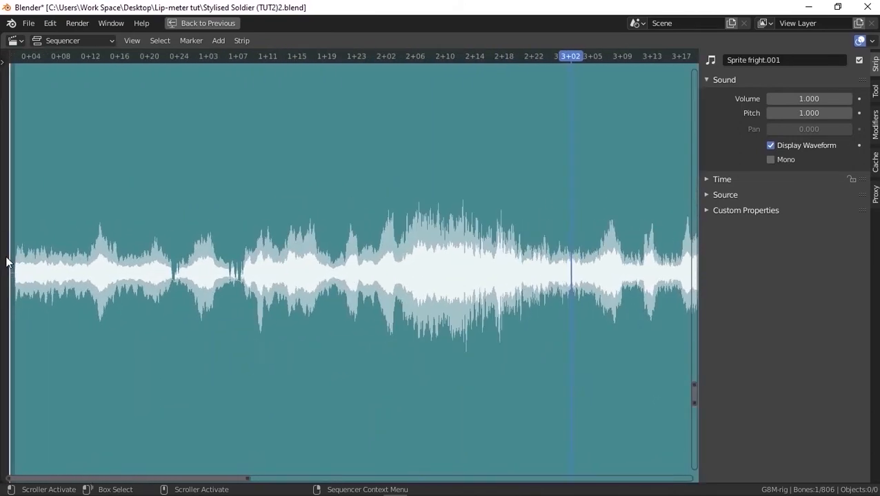
scroll(7, 262, up, 1)
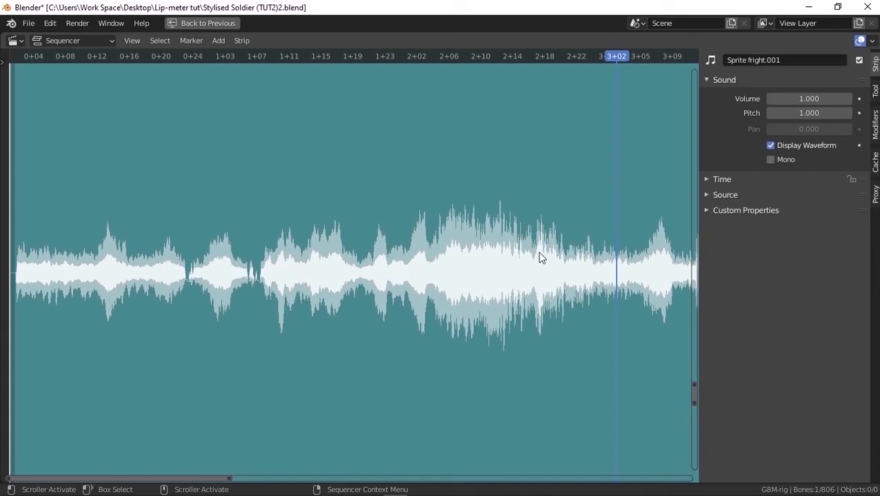
Place a timeline marker on the first waveform peak at 0+13 and name it Right
click(100, 56)
drag(101, 58, 105, 59)
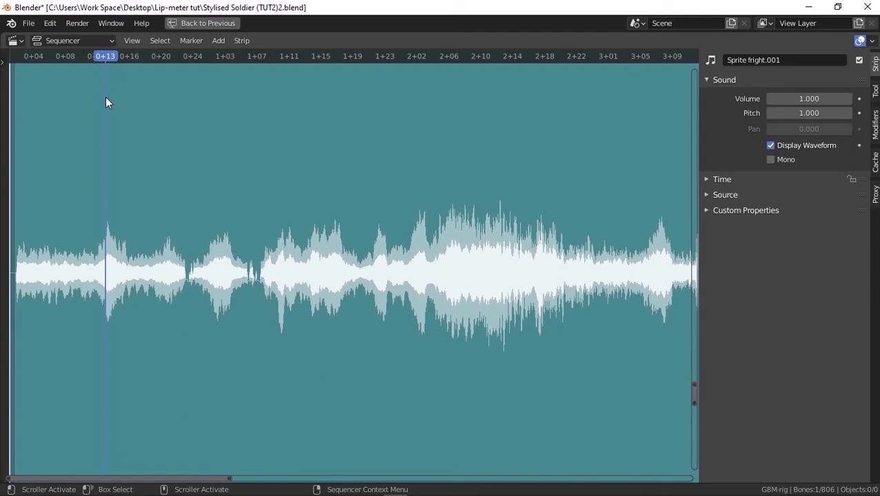
key(m)
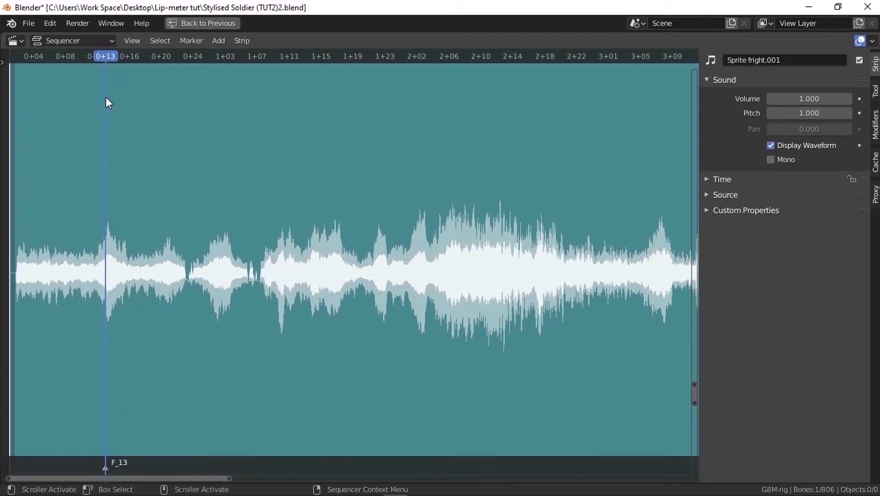
key(F2)
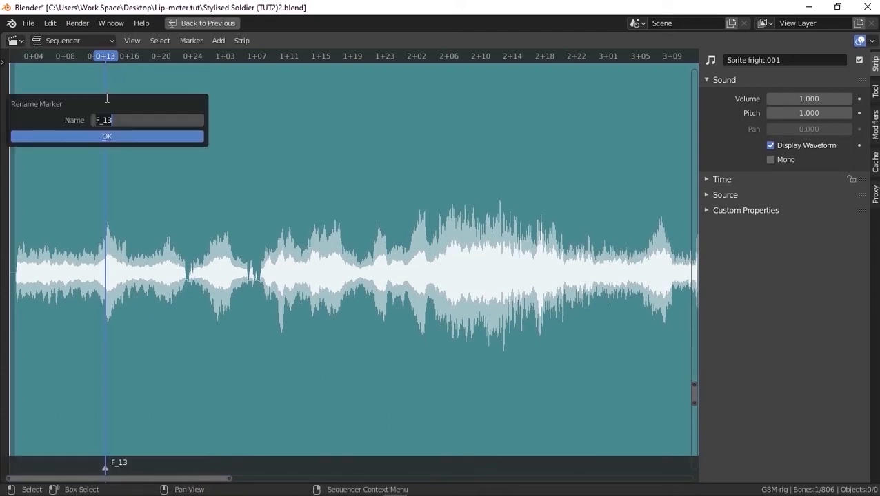
text(Right)
key(Return)
key(Return)
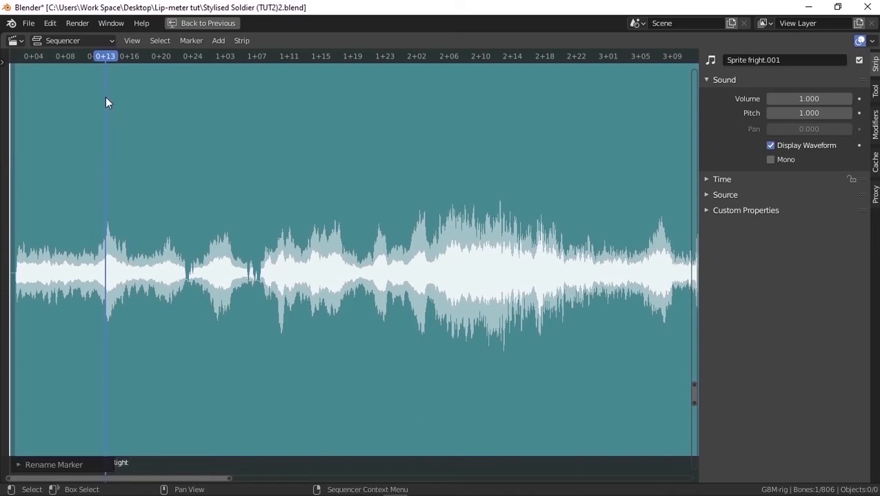
Place a second marker on the waveform at 0+20 and name it foot
click(162, 57)
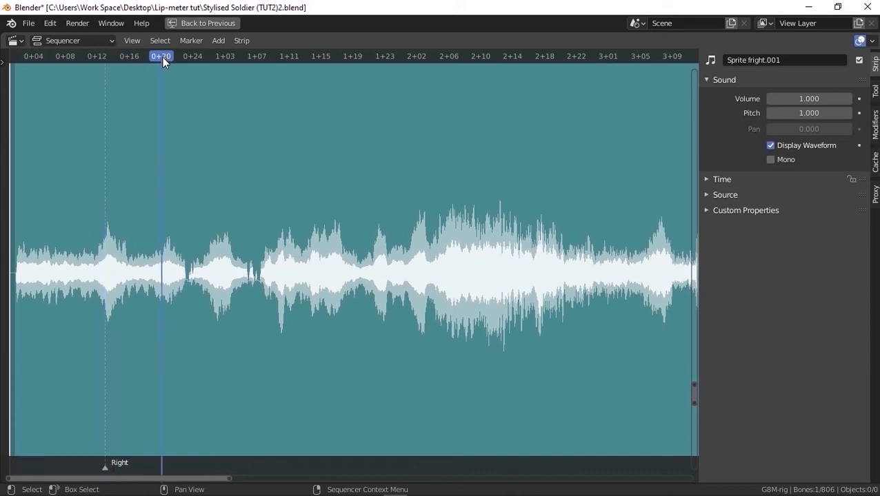
key(m)
key(F2)
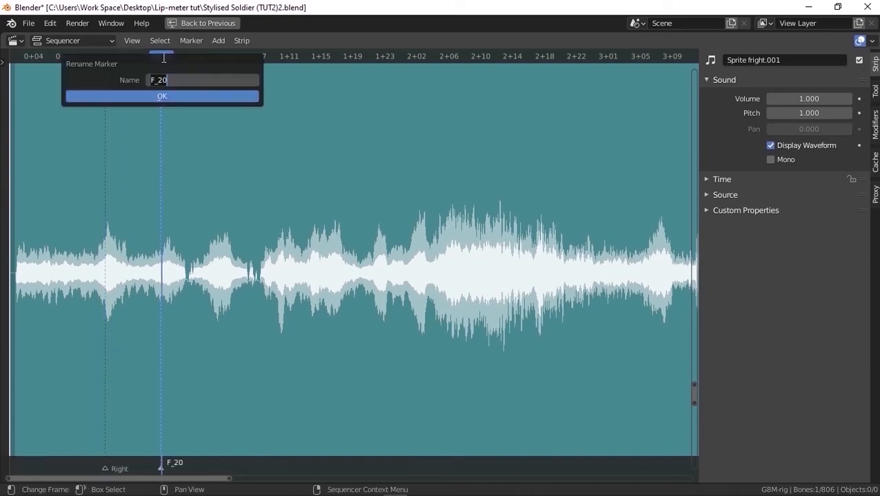
text(foot)
key(Return)
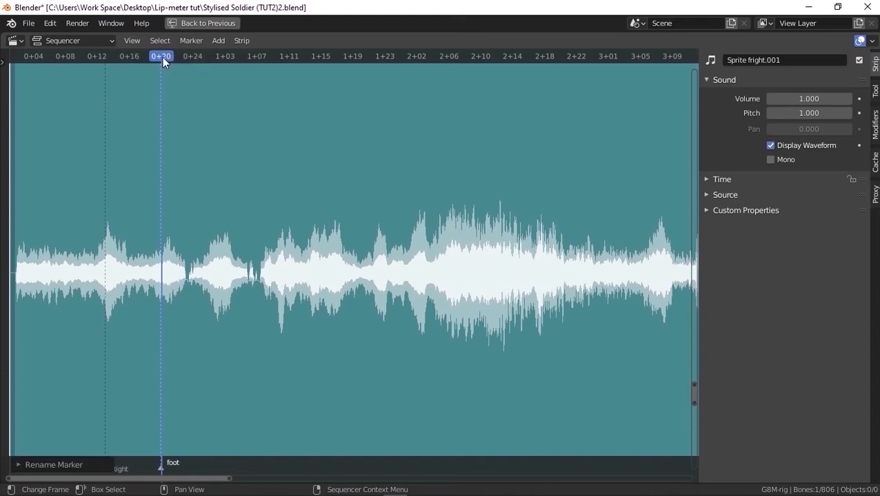
Mark the third waveform peak, at about 1+01, with a marker named Left
click(210, 55)
key(m)
key(F2)
text(Left)
key(Return)
Add another marker named foot on the waveform peak at about 1+10
click(282, 57)
key(m)
key(F2)
text(foot)
key(Return)
Add a marker named leaf on the waveform at about 1+15
click(314, 58)
click(318, 58)
key(m)
key(F2)
text(leaf)
key(Return)
Add a marker named and on the short waveform peak at about 1+22
mouse_move(368, 57)
mouse_down()
mouse_move(439, 64)
mouse_move(418, 66)
mouse_up()
key(m)
key(F2)
text(and)
key(Return)
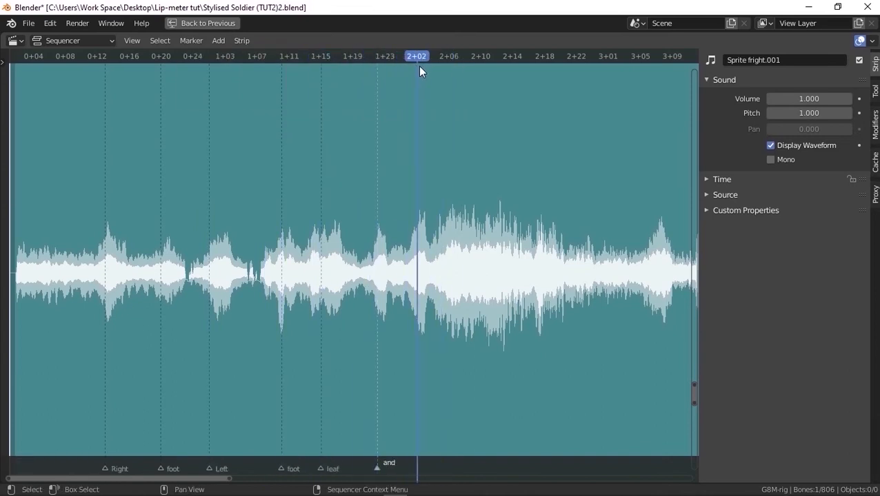
Add a marker at 2+02 and name it sssss-stooone for the drawn-out word
key(m)
key(F2)
text(sssss-stooone)
key(Return)
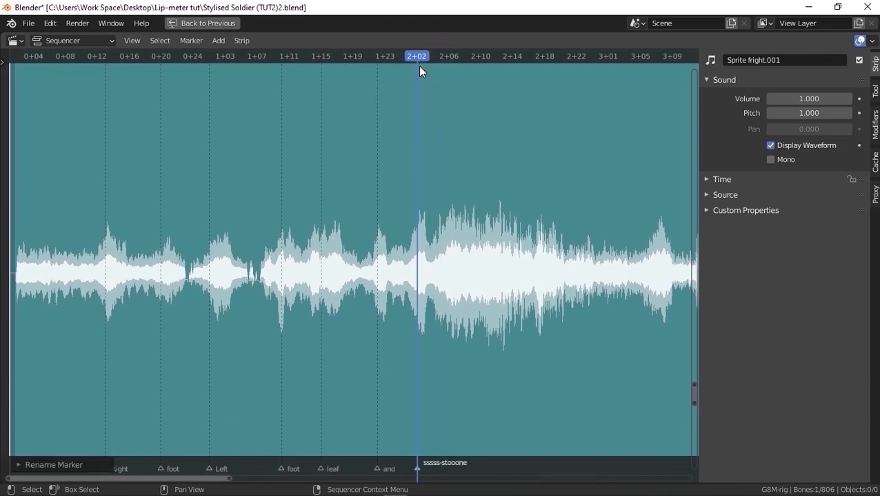
Play the audio from near the start to check the word markers against the sound, stopping at 2+16
click(20, 58)
key(space)
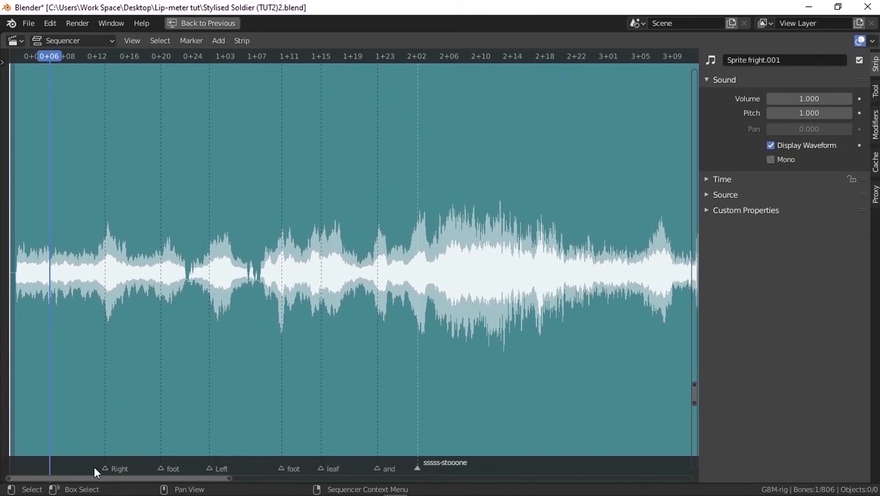
key(space)
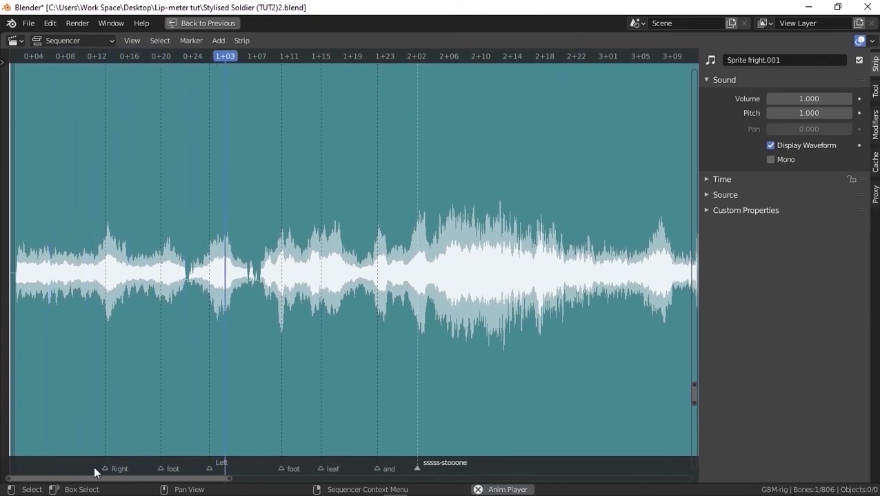
key(space)
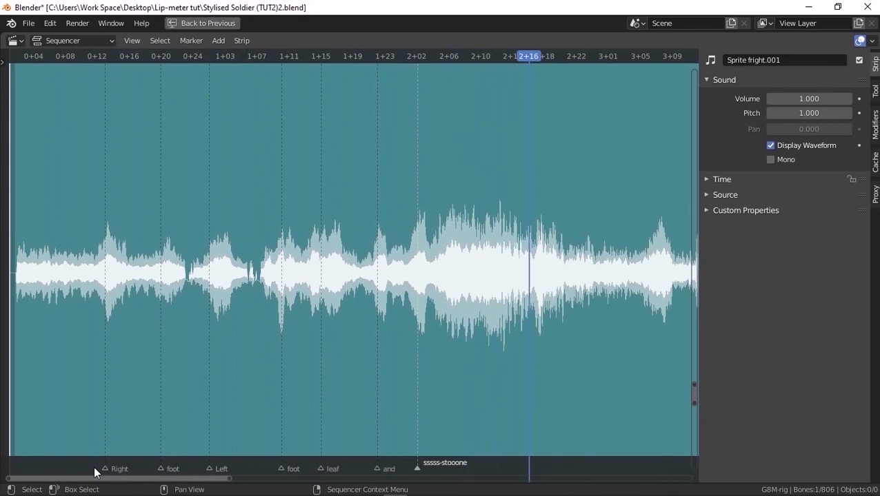
Return to the full Lip-sync layout, enable Add to PoseLib in the Lip-Meter controller settings, and review the Lipsync Library poses
click(227, 25)
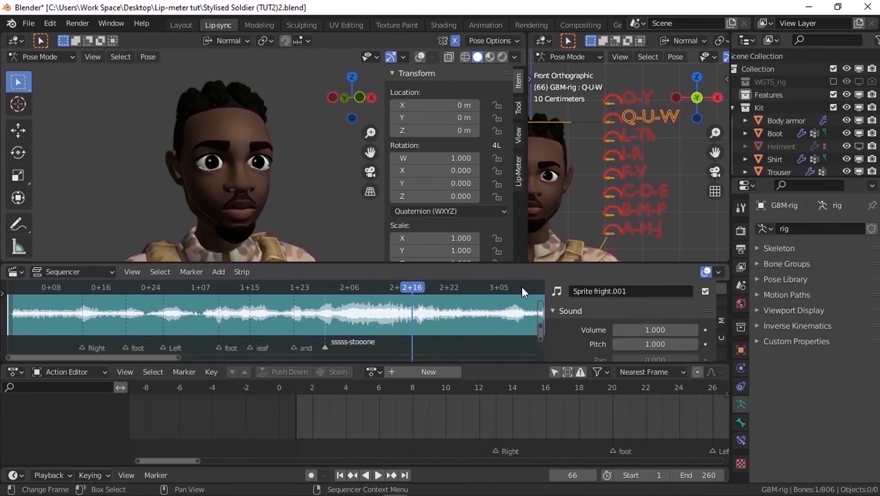
click(519, 182)
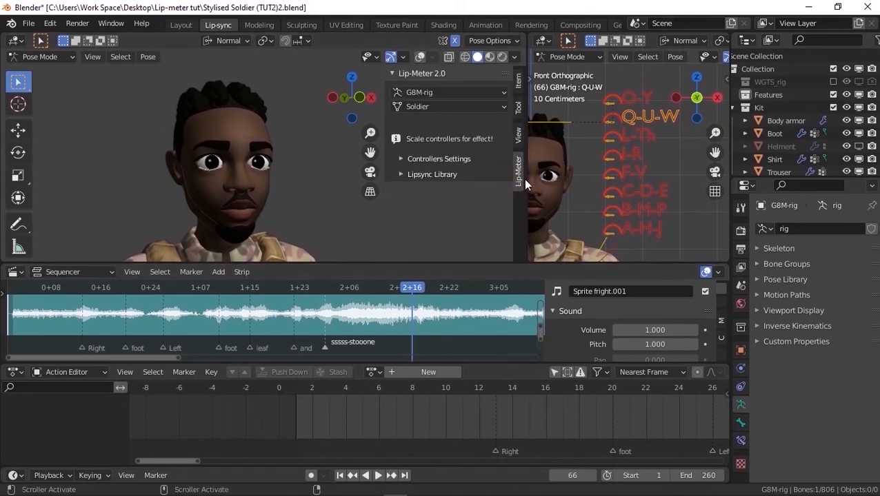
click(462, 159)
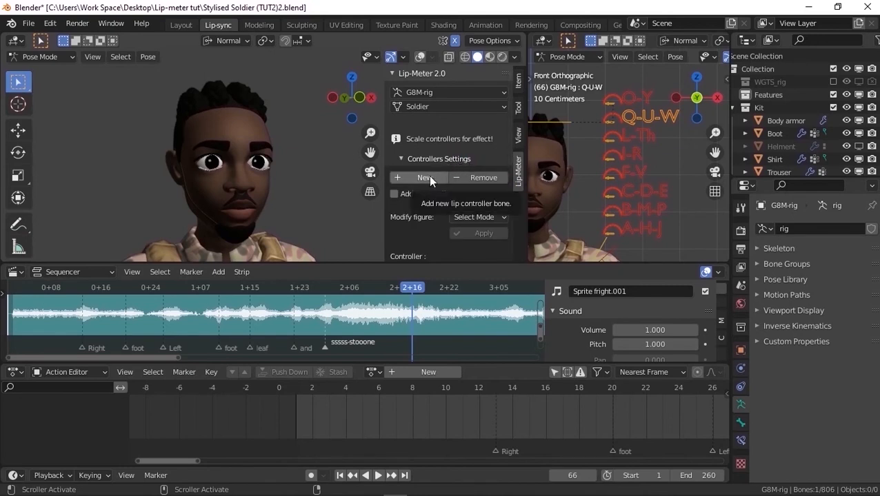
click(395, 195)
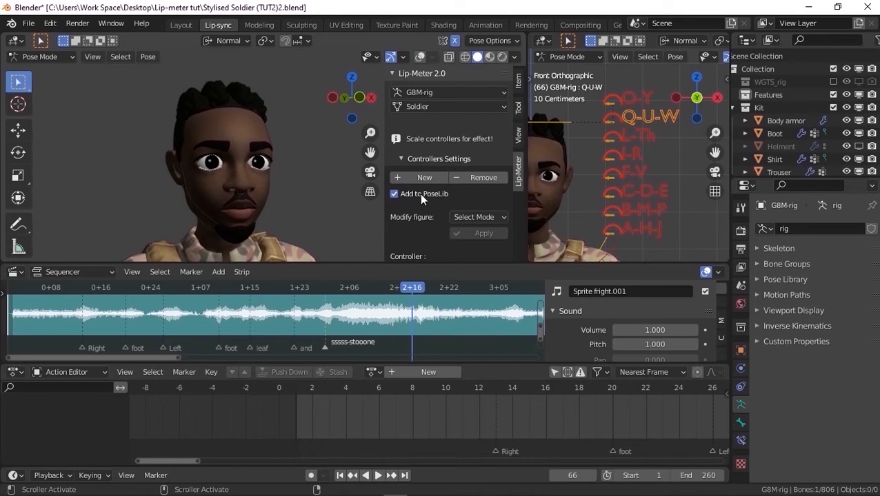
scroll(419, 193, down, 3)
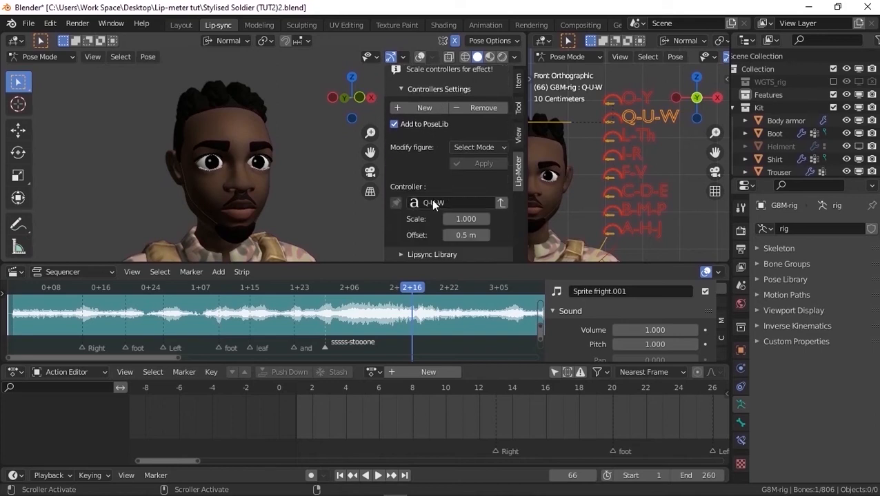
scroll(435, 217, down, 5)
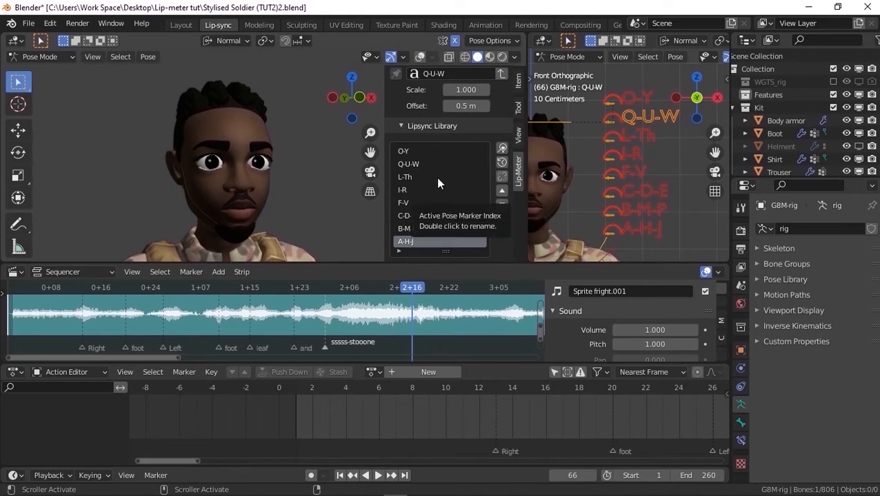
scroll(449, 165, up, 3)
scroll(450, 166, up, 5)
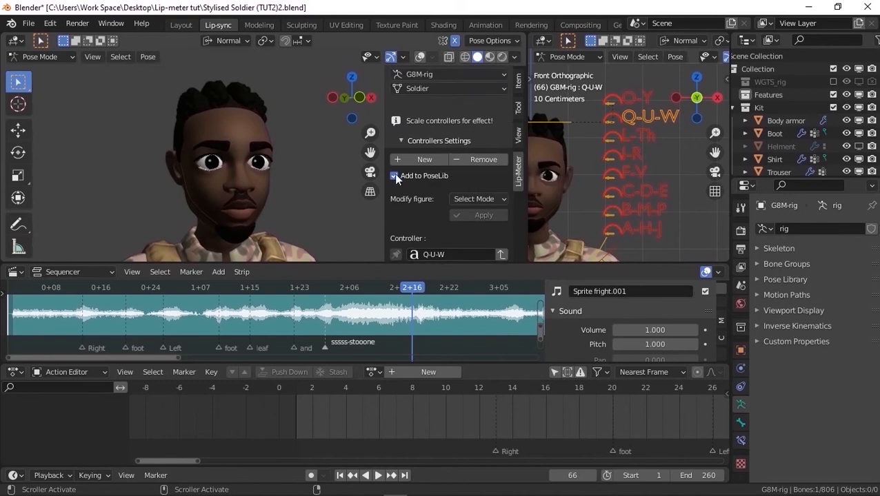
Add a new lip controller with Lip-Meter, name it Default, and update its custom shape's name to match
click(418, 161)
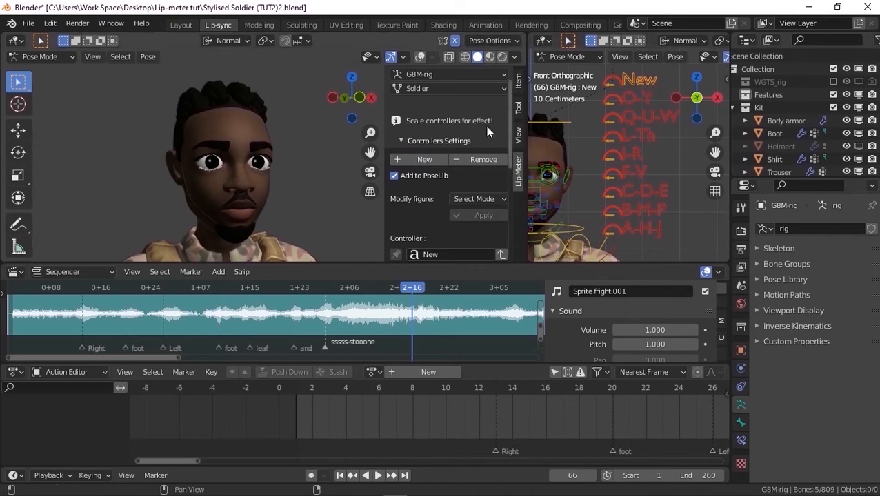
scroll(470, 124, down, 1)
click(450, 227)
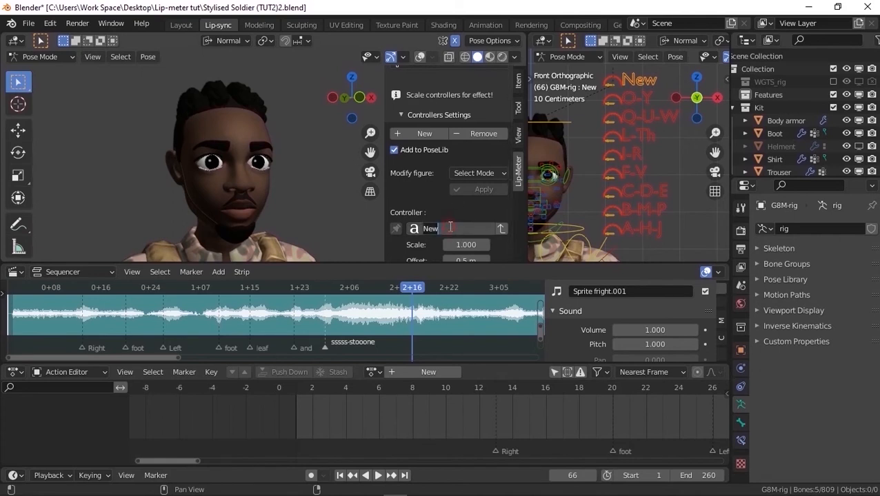
text(Default)
key(Return)
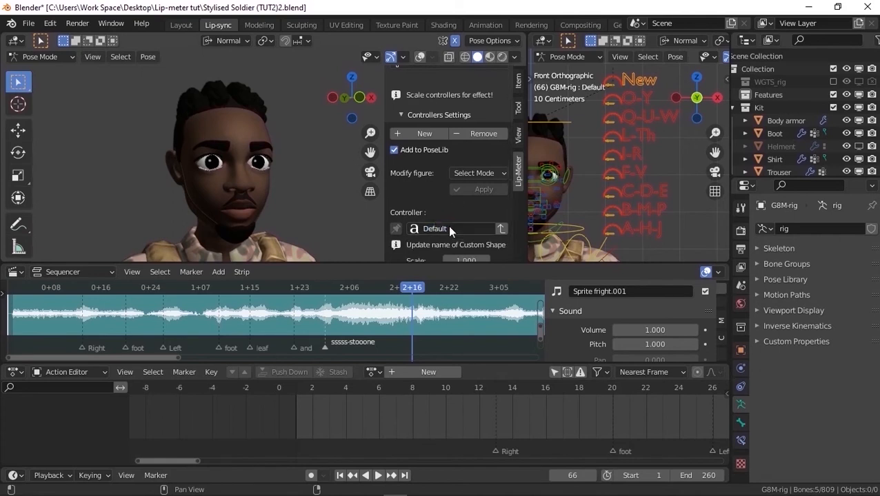
click(501, 230)
scroll(489, 217, down, 5)
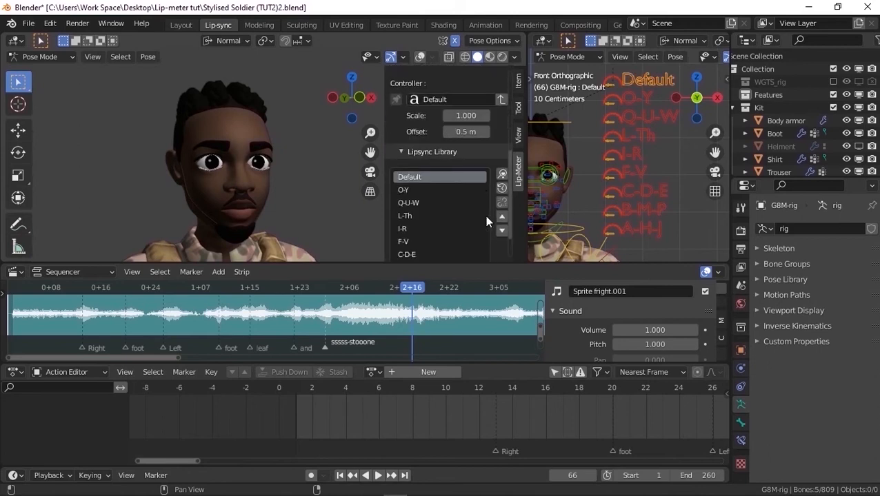
Link the Lipsync Library selection to the controllers, test it with C-D-E, and apply the A-H-J lip pose to the face
scroll(440, 152, down, 1)
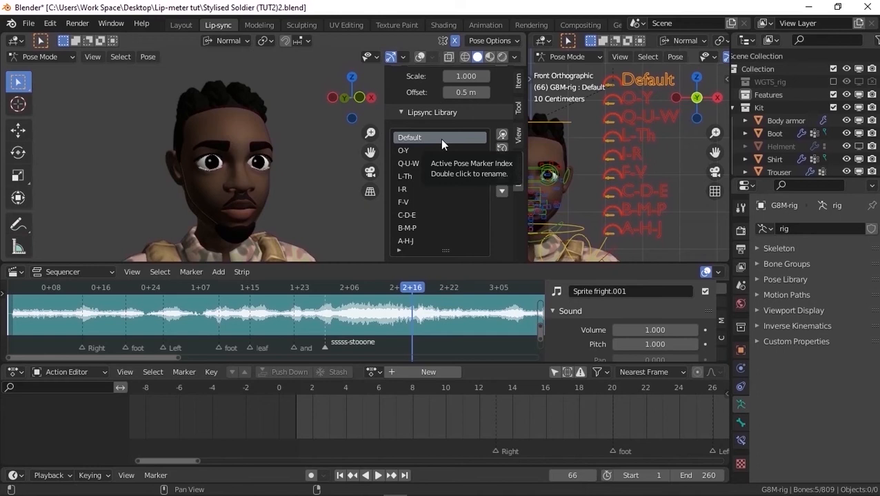
click(502, 164)
click(638, 191)
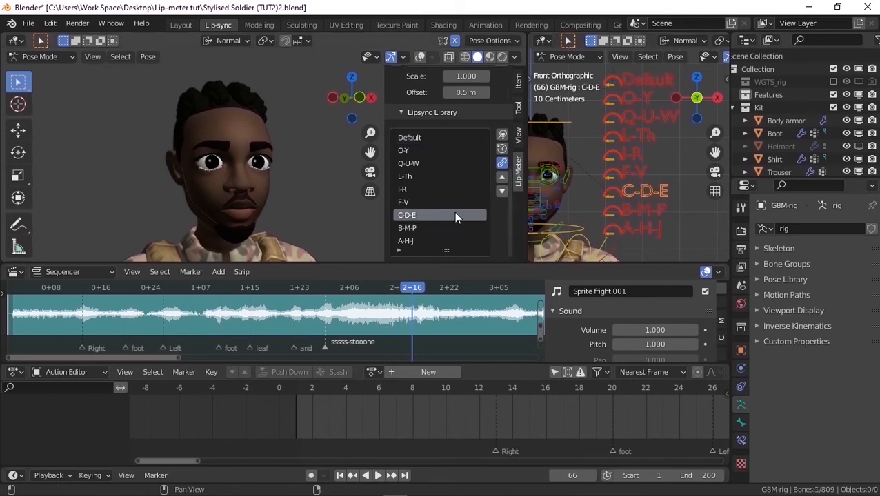
click(640, 228)
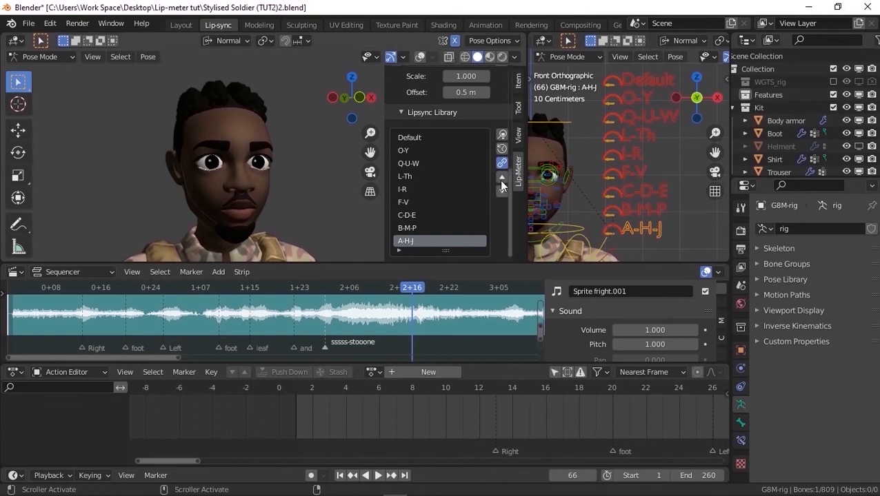
click(504, 137)
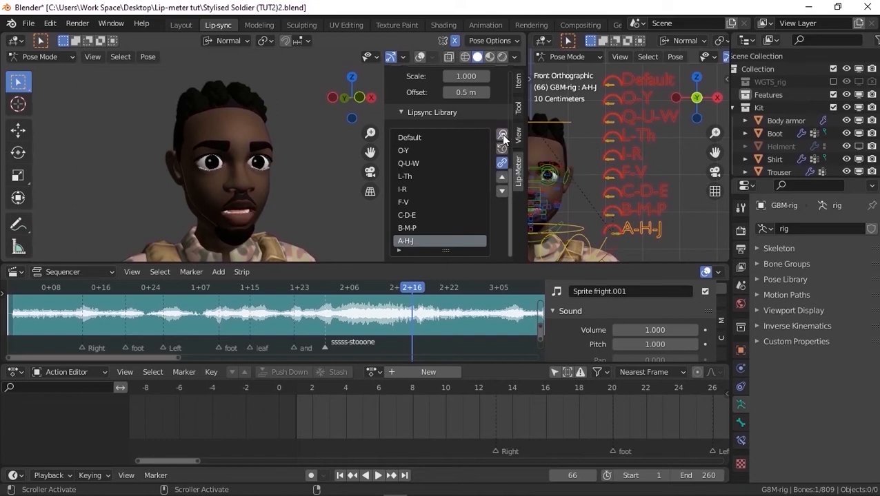
Add Apply Lip Library to the Quick Favorites and run it from there on the A-H-J pose
right_click(502, 137)
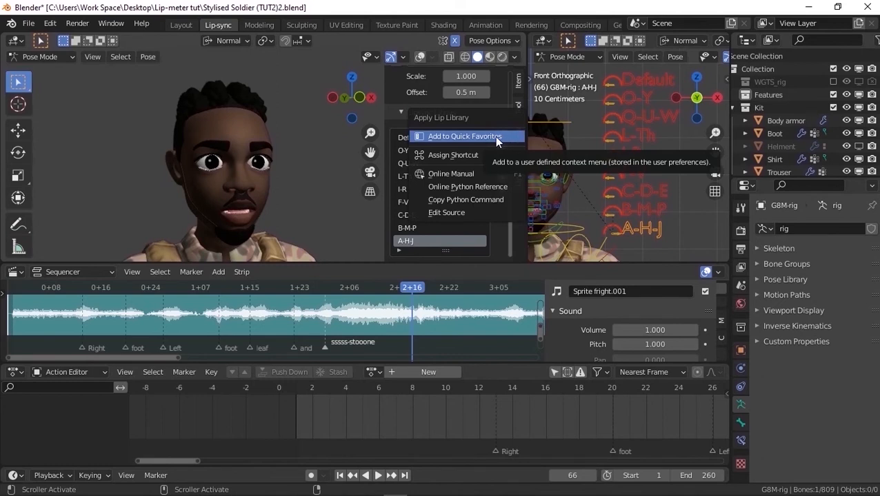
click(497, 140)
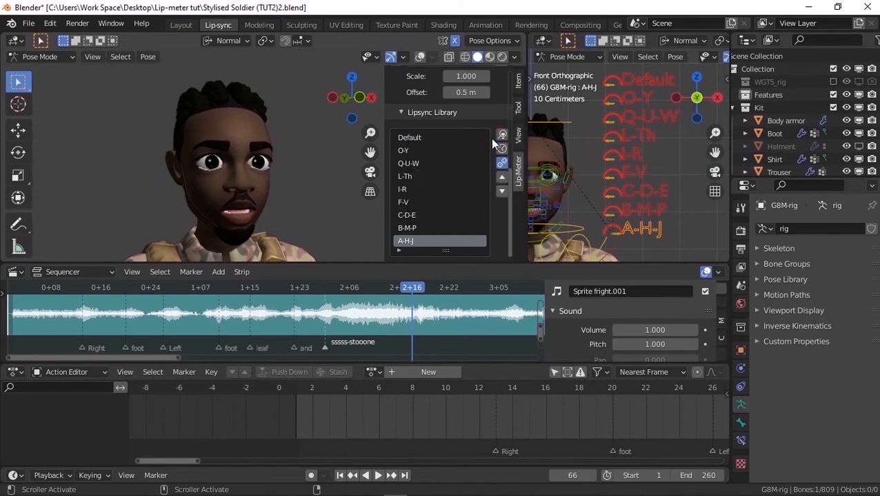
key(q)
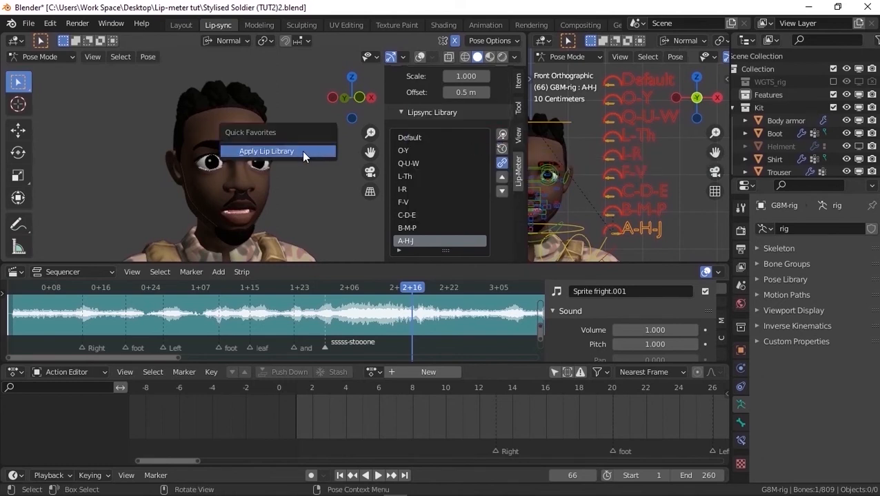
click(303, 152)
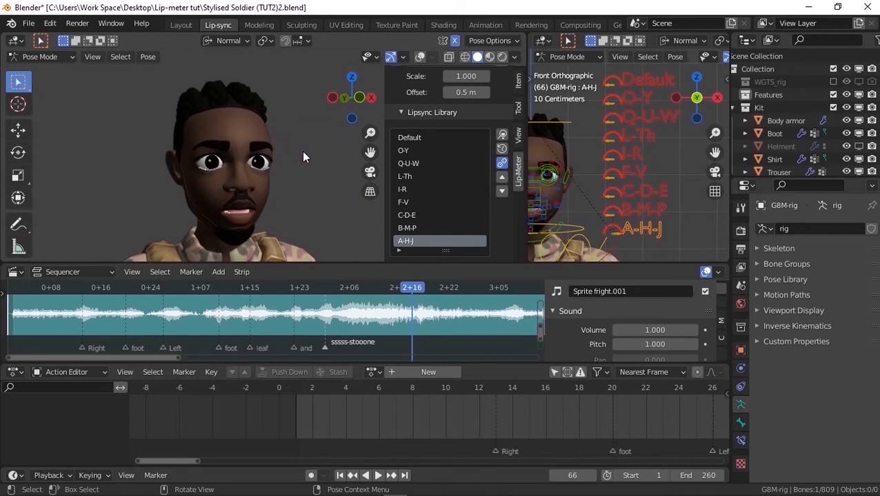
Apply the Default lip pose to the face and collapse the Lipsync Library and Controllers Settings sections
click(642, 83)
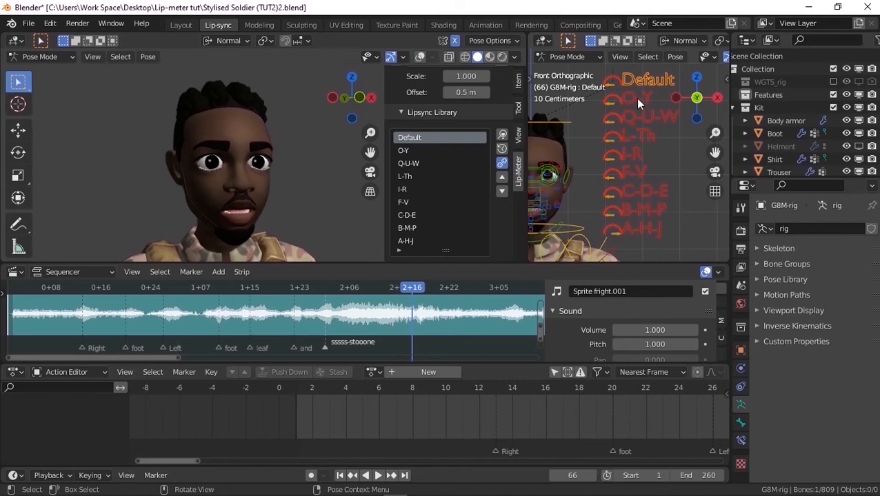
key(q)
click(626, 120)
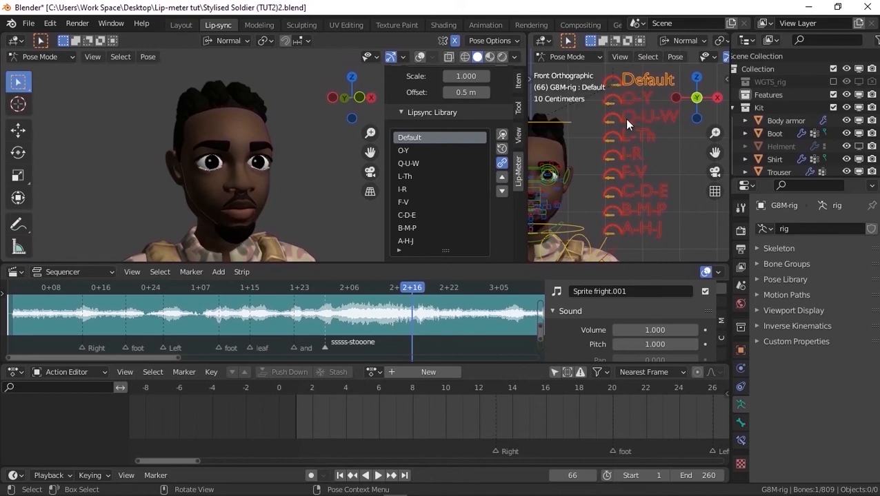
click(399, 111)
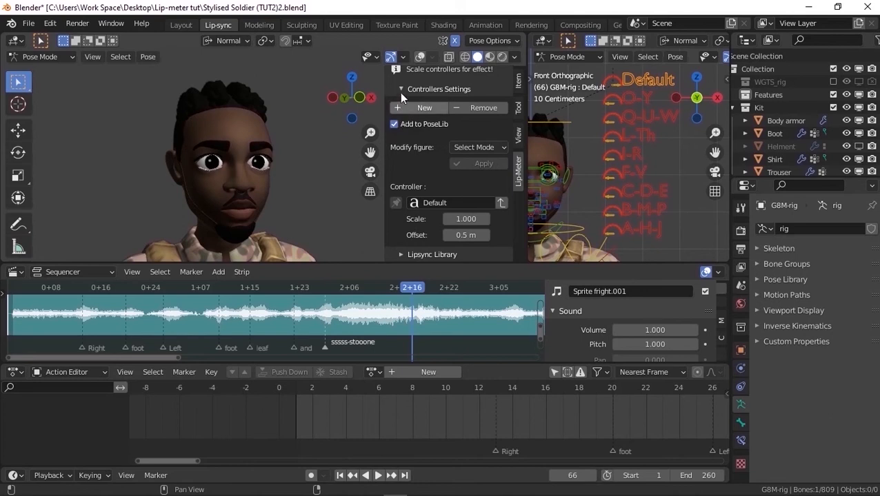
click(402, 92)
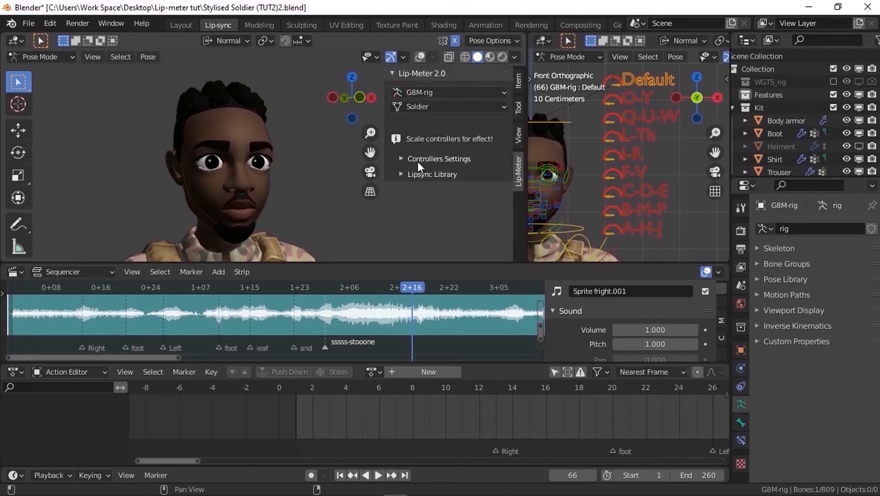
Go back to frame 1, set the active keying set to Scale and enable auto keying
click(339, 476)
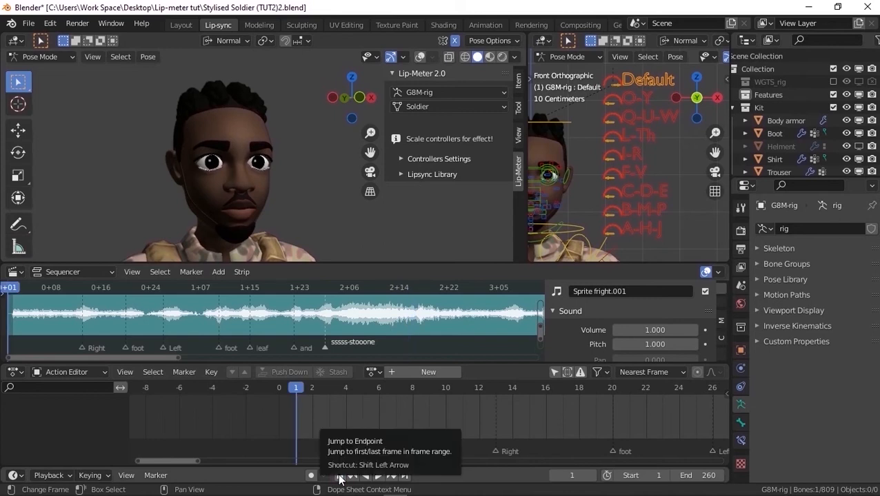
click(87, 476)
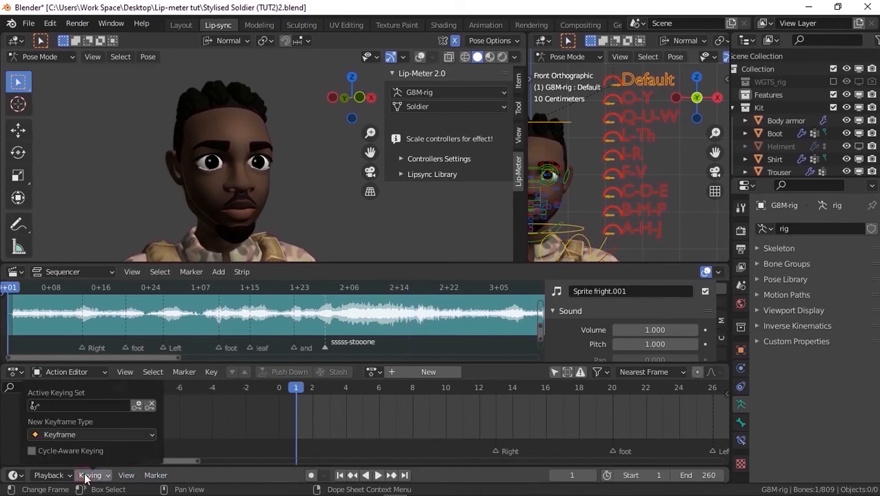
click(79, 405)
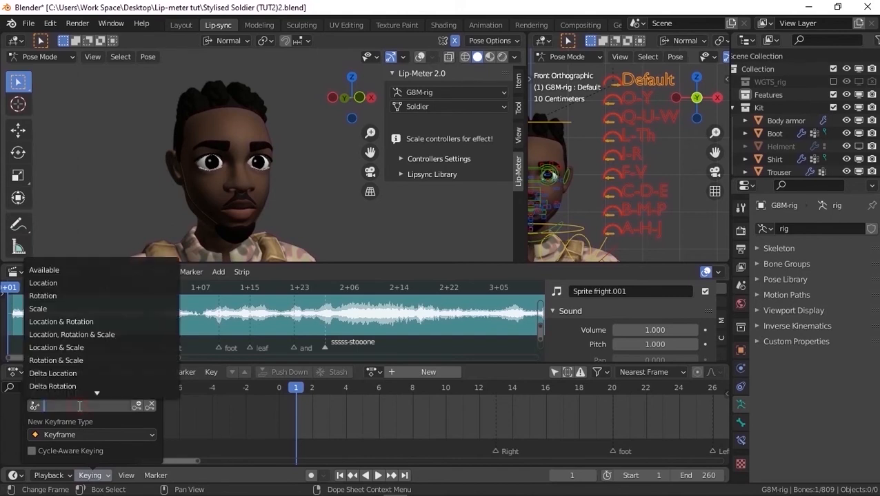
click(82, 310)
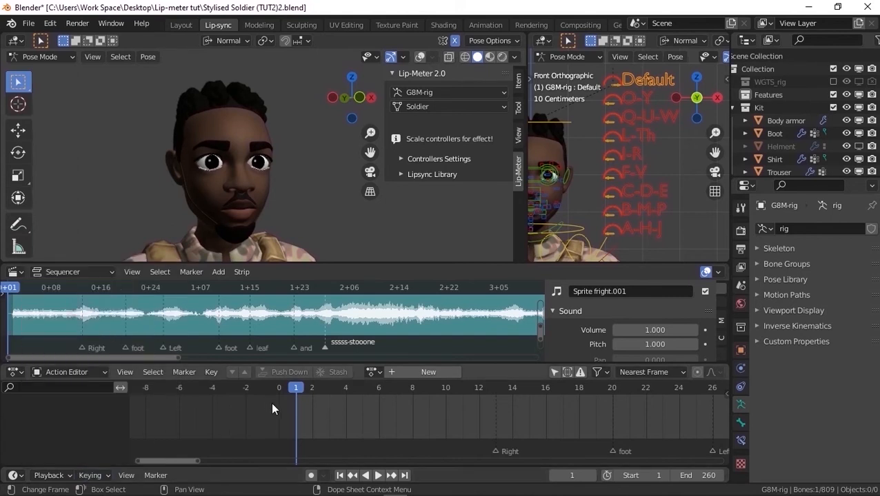
click(313, 476)
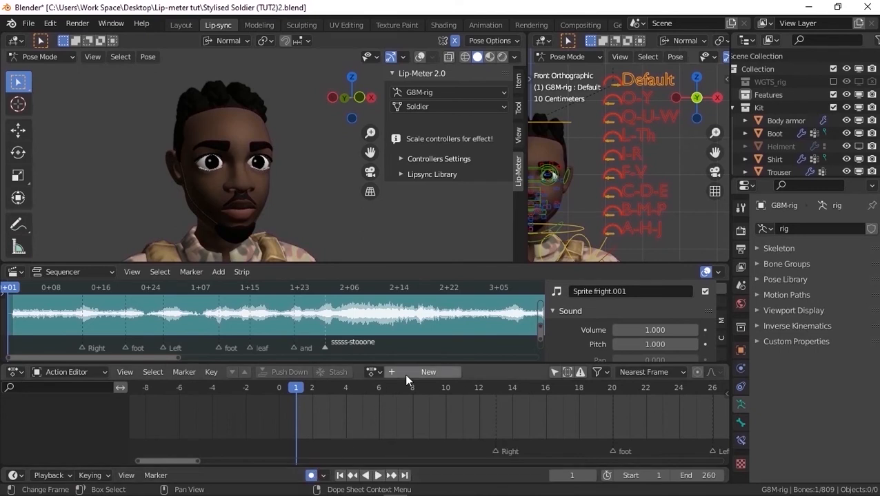
Create a new action for the rig in the Action Editor and name it Sprite Fright
click(76, 373)
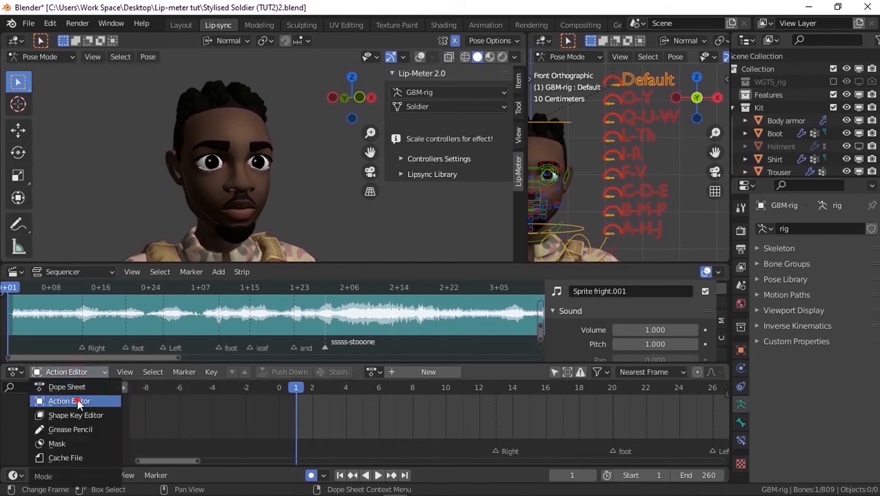
click(78, 402)
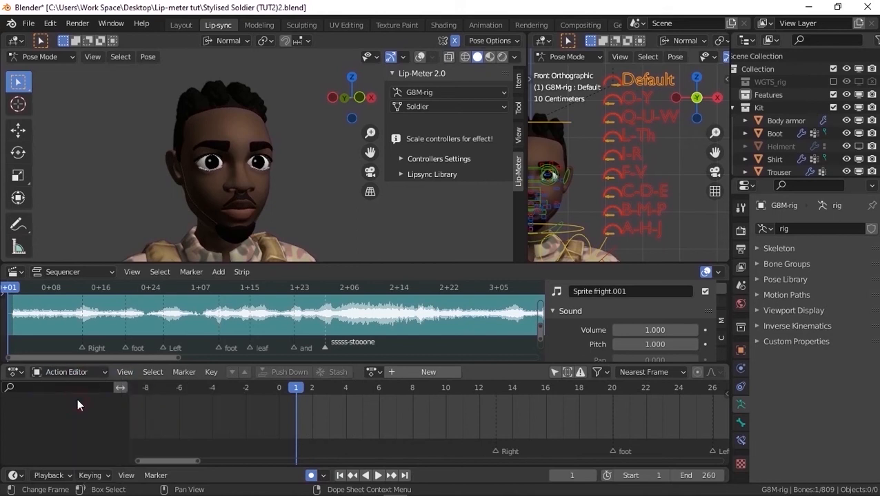
click(416, 375)
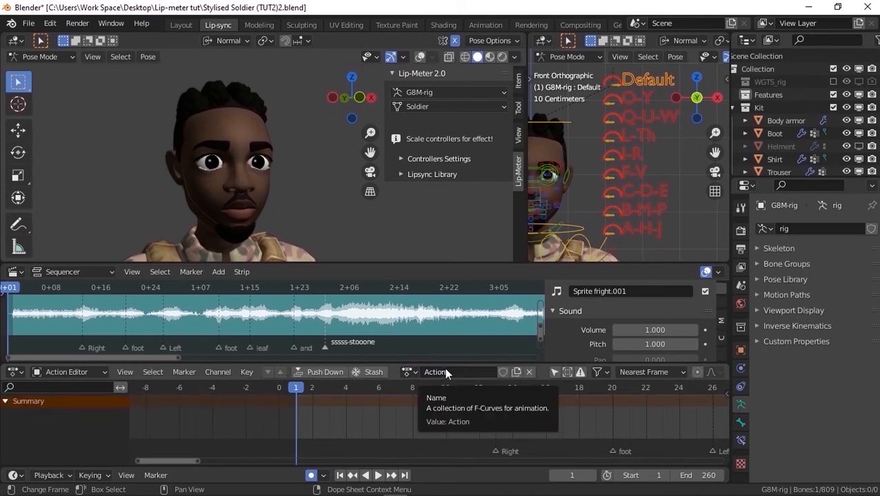
double_click(445, 372)
text(S)
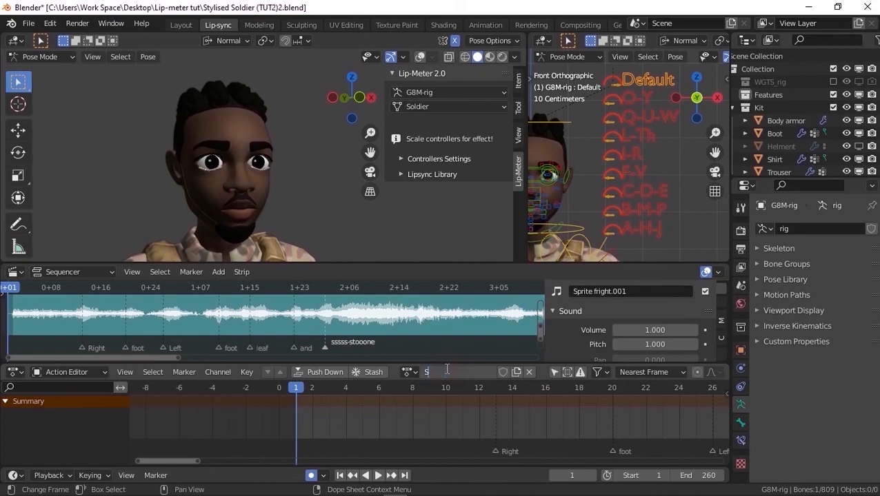
text(prite fright)
key(Return)
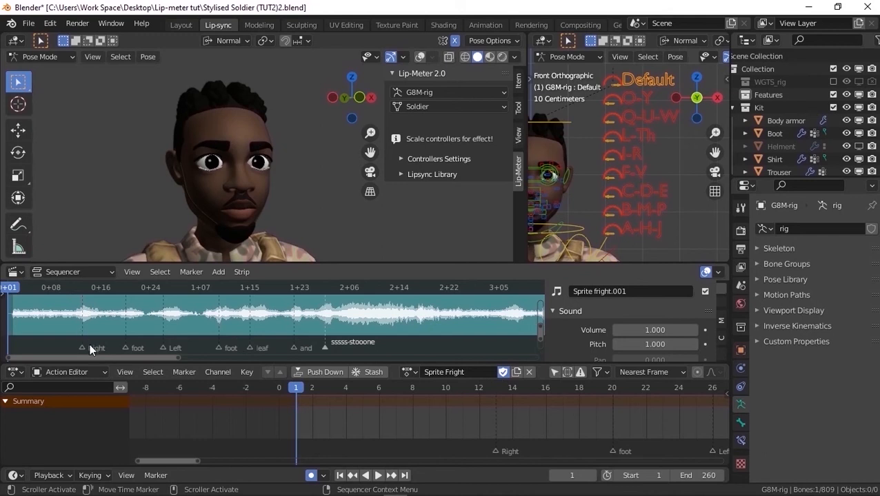
Apply the I-R lip pose at the Right marker on frame 13
drag(77, 287, 88, 292)
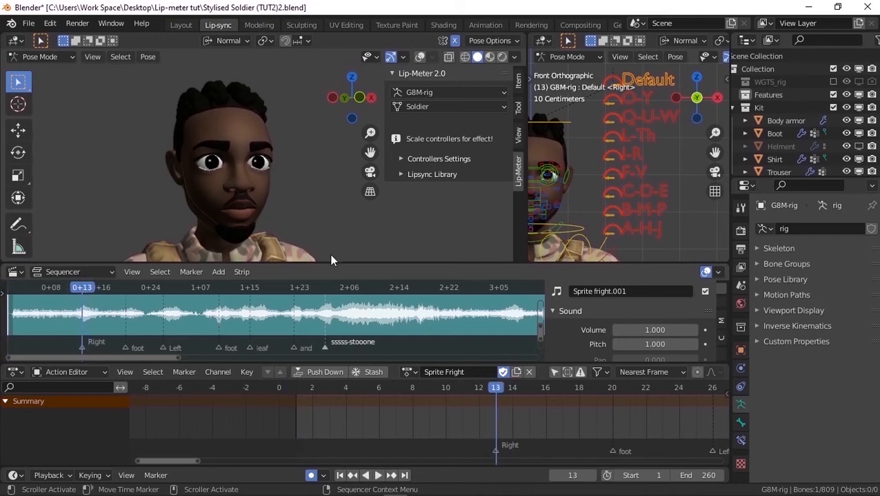
click(633, 156)
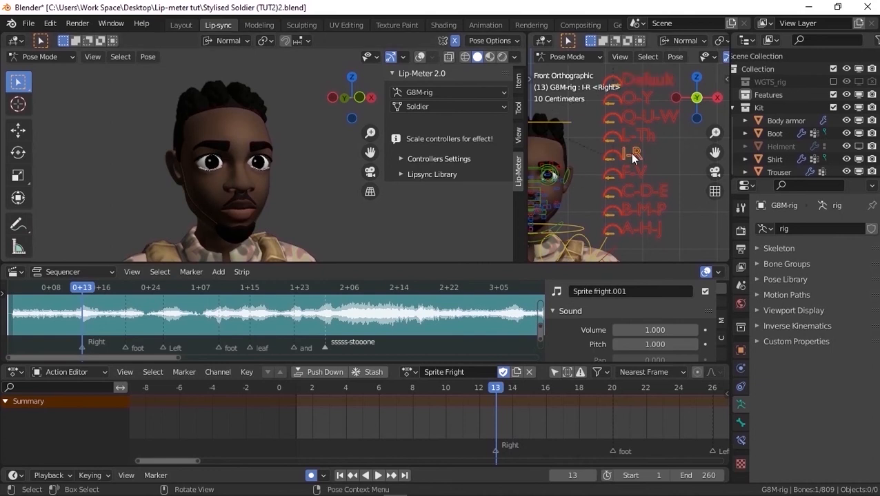
key(q)
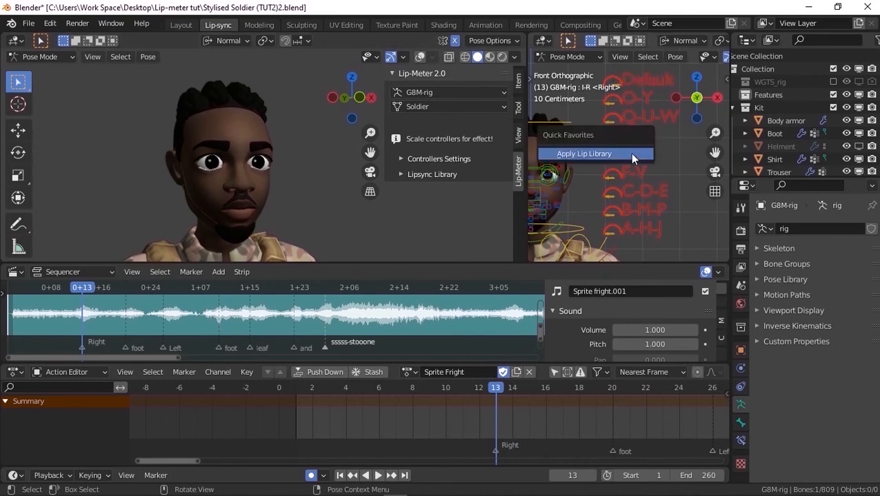
click(633, 154)
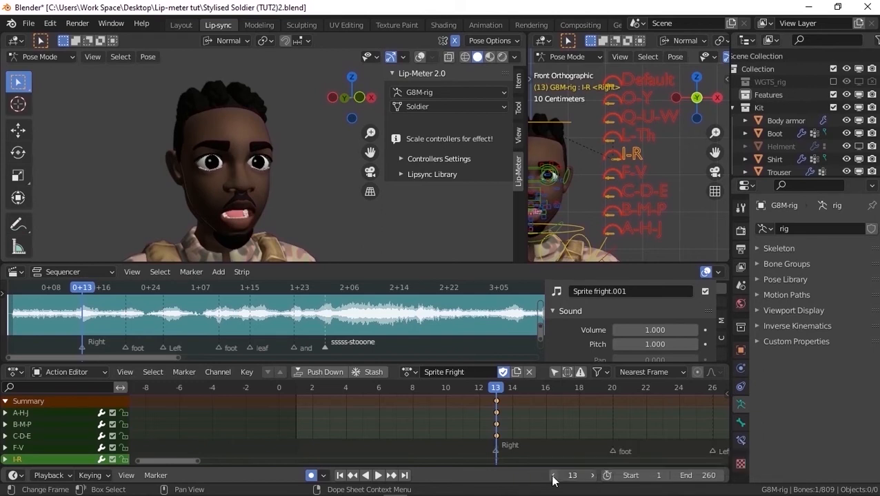
Apply the Default lip pose at frame 10, three frames before the Right marker
click(553, 475)
click(552, 476)
click(552, 476)
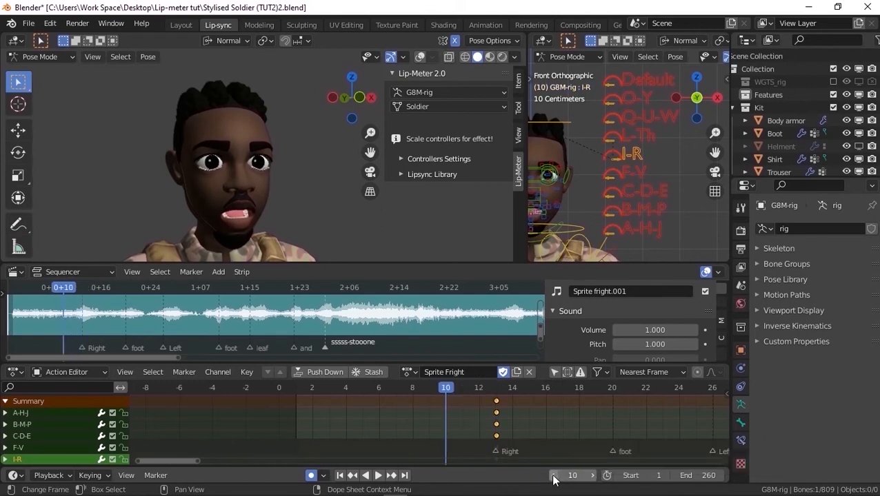
click(633, 85)
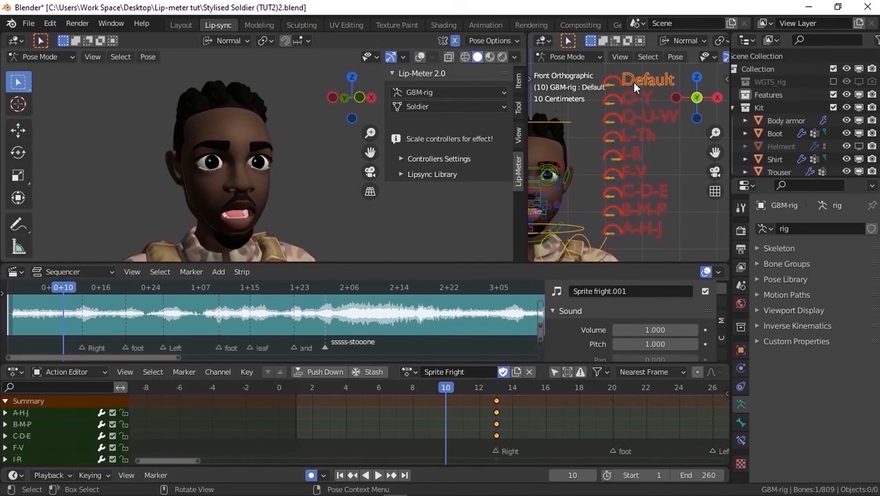
key(q)
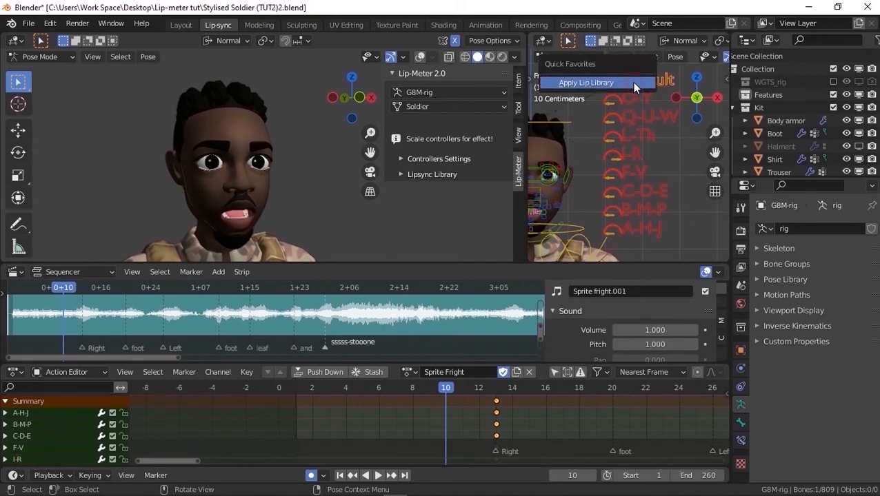
click(632, 82)
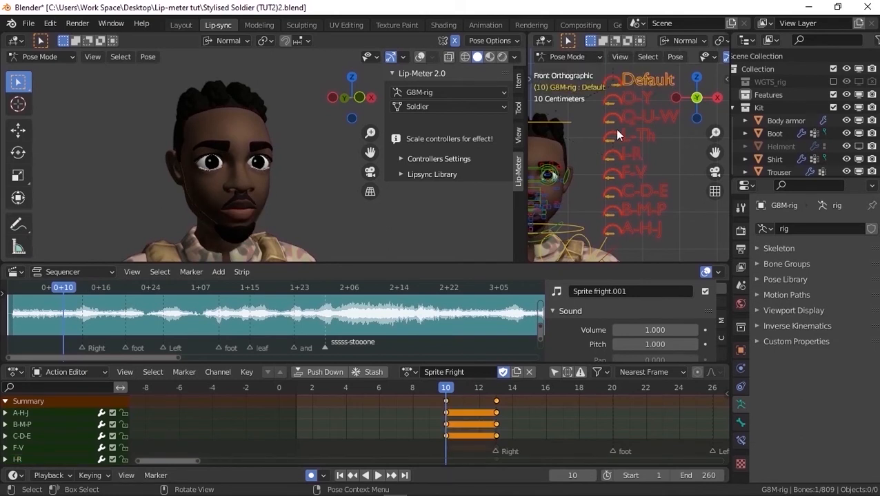
Preview the first mouth movement and apply the F-V lip pose at frame 17
drag(446, 391, 496, 391)
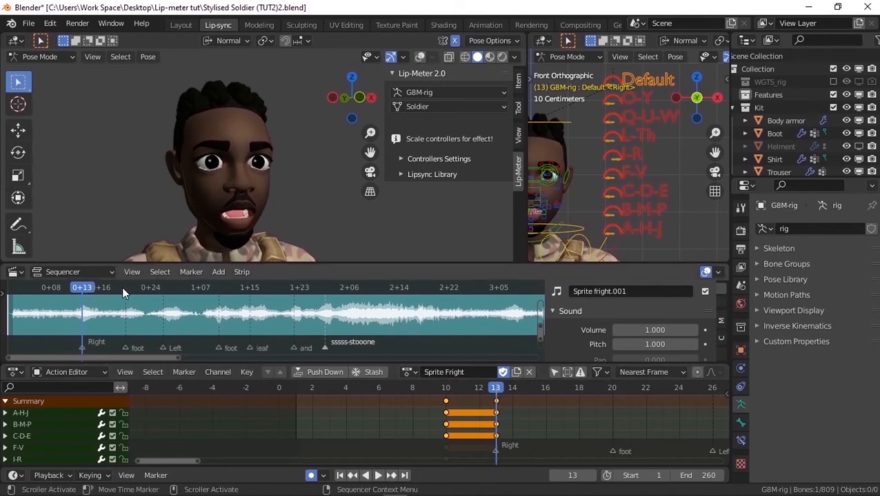
key(space)
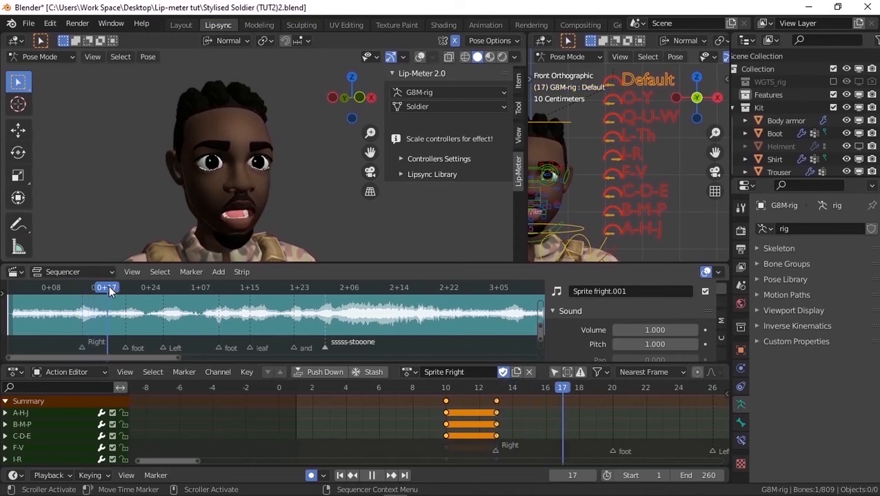
key(space)
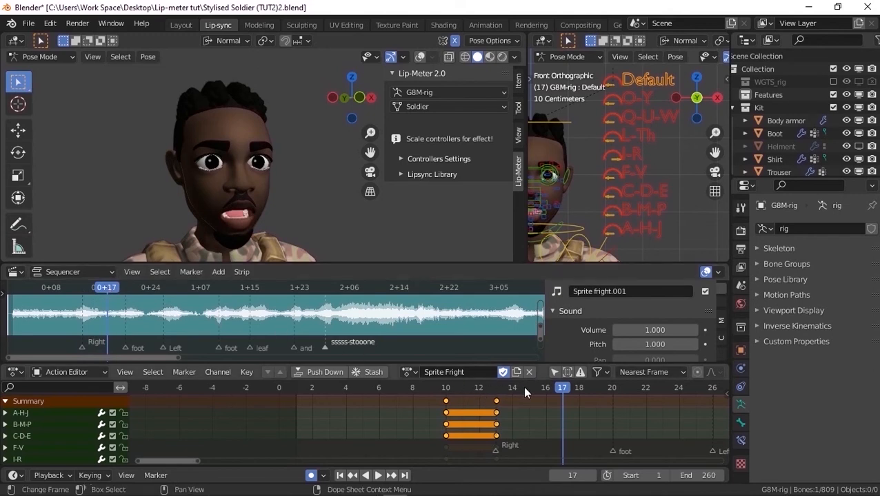
click(633, 176)
key(q)
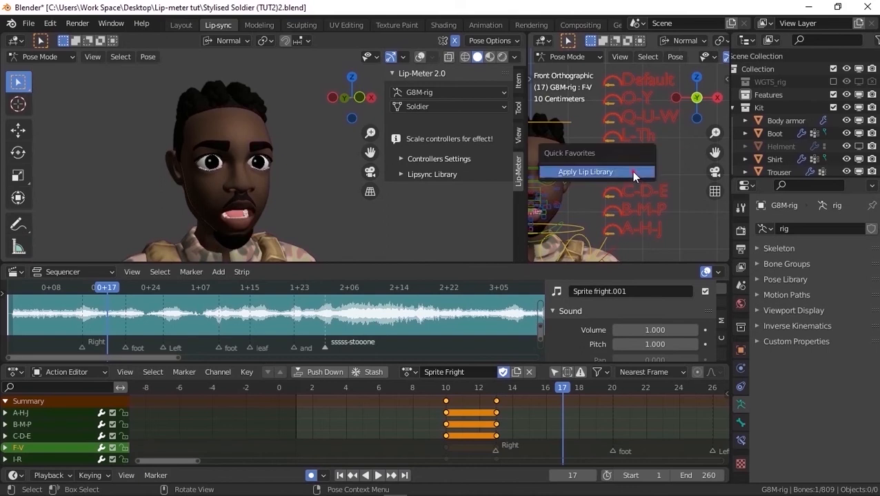
click(633, 173)
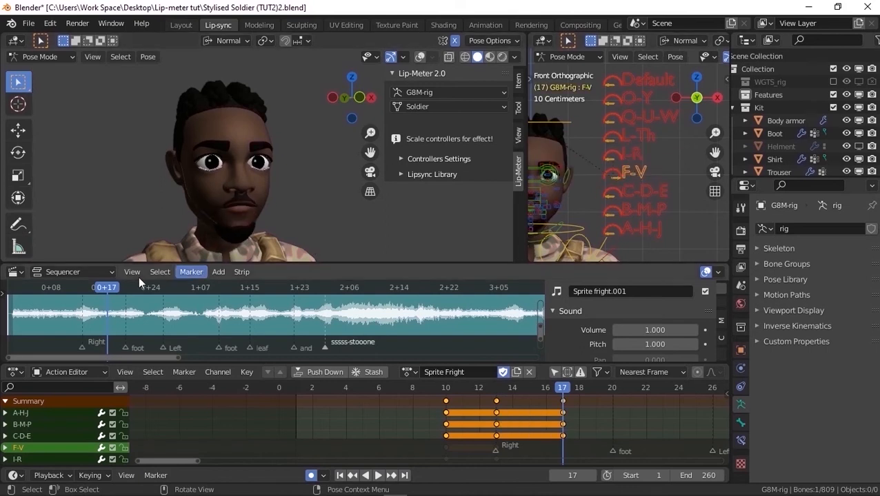
Apply the Q-U-W lip pose at the first foot marker on frame 20
key(space)
drag(124, 291, 126, 287)
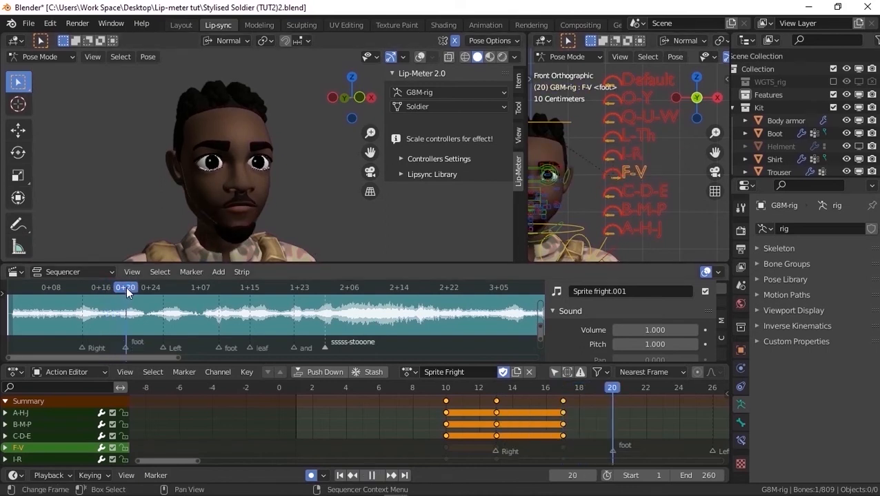
scroll(610, 390, up, 4)
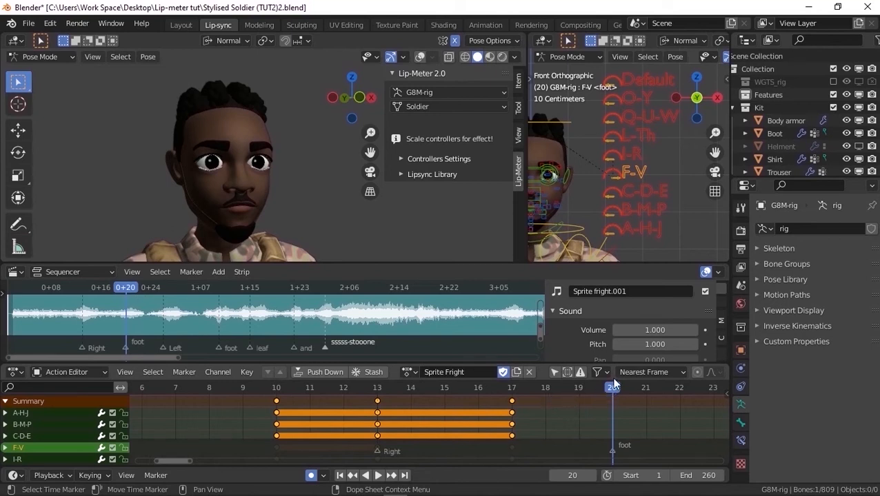
click(635, 124)
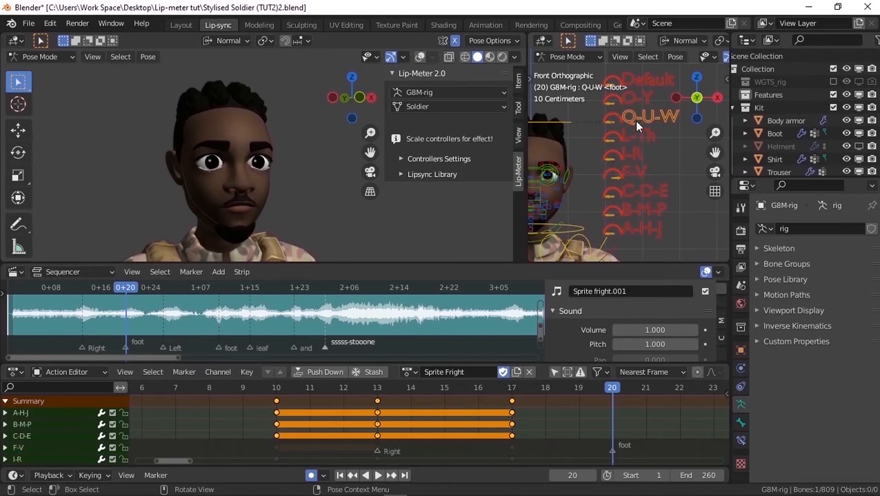
key(i)
click(635, 124)
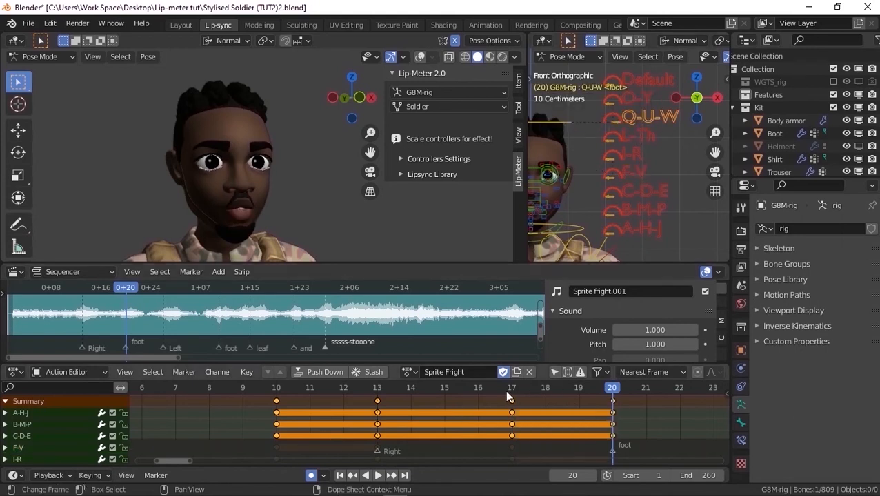
Review the foot mouth shapes and apply the C-D-E lip pose at frame 23
drag(511, 394, 607, 400)
middle_drag(607, 400, 284, 434)
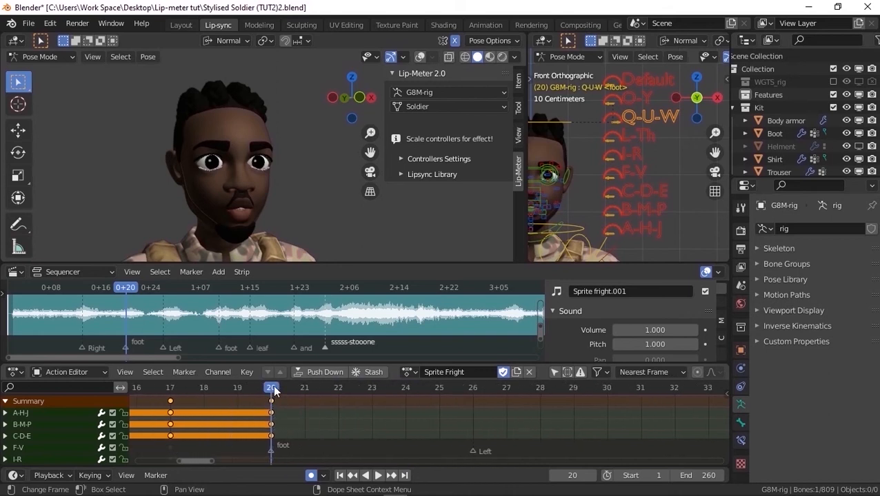
drag(293, 383, 482, 383)
click(637, 189)
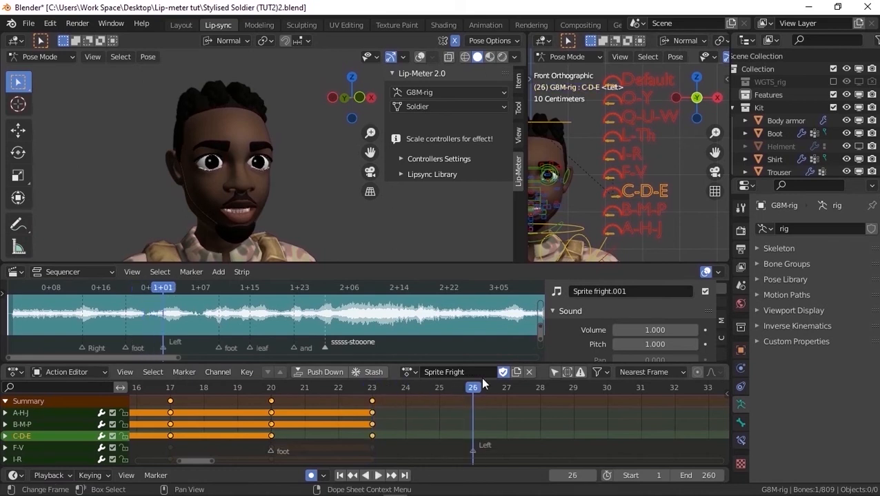
Apply the L-Th lip pose at the Left marker on frame 26
click(632, 137)
key(q)
click(630, 137)
Play the sound past the Left marker and apply the F-V lip pose at frame 29
key(space)
drag(567, 392, 573, 391)
click(637, 176)
key(q)
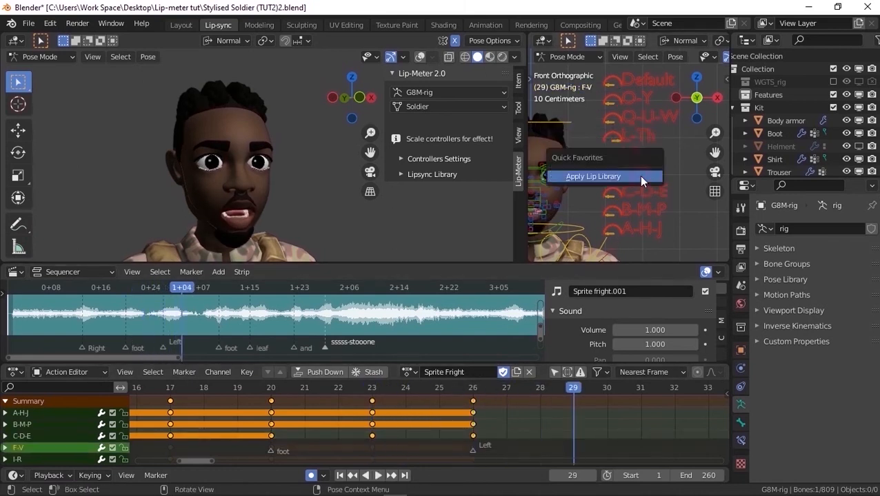
click(639, 176)
Apply the F-V lip pose again at frame 31 to hold the mouth shape
middle_drag(588, 395, 383, 395)
drag(384, 394, 539, 386)
key(q)
click(604, 192)
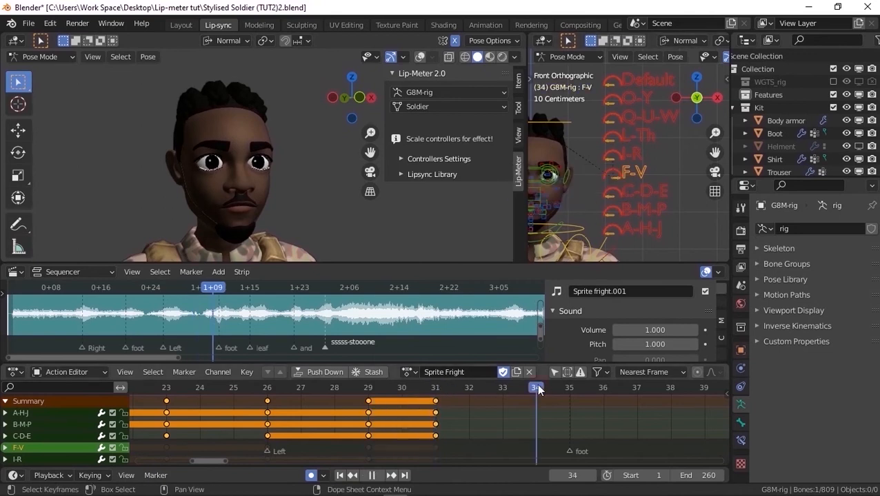
Apply the Q-U-W lip pose for the second foot marker and play back the result
click(643, 113)
key(q)
click(643, 113)
click(443, 386)
key(space)
Apply the L-Th lip pose for the start of the word at the leaf marker
drag(466, 385, 537, 387)
middle_drag(547, 412, 349, 414)
drag(342, 387, 606, 387)
key(q)
click(642, 138)
Apply the F-V lip pose at frame 42 to end the word leaf
drag(507, 400, 480, 399)
drag(509, 388, 605, 387)
click(625, 173)
key(q)
click(625, 173)
Apply the I-R lip pose at the and marker on frame 47 and hold the F-V pose at frame 44
drag(475, 388, 605, 387)
middle_drag(606, 389, 421, 387)
drag(422, 387, 587, 393)
click(630, 155)
key(q)
click(629, 155)
click(632, 173)
key(q)
click(635, 171)
middle_drag(587, 395, 407, 399)
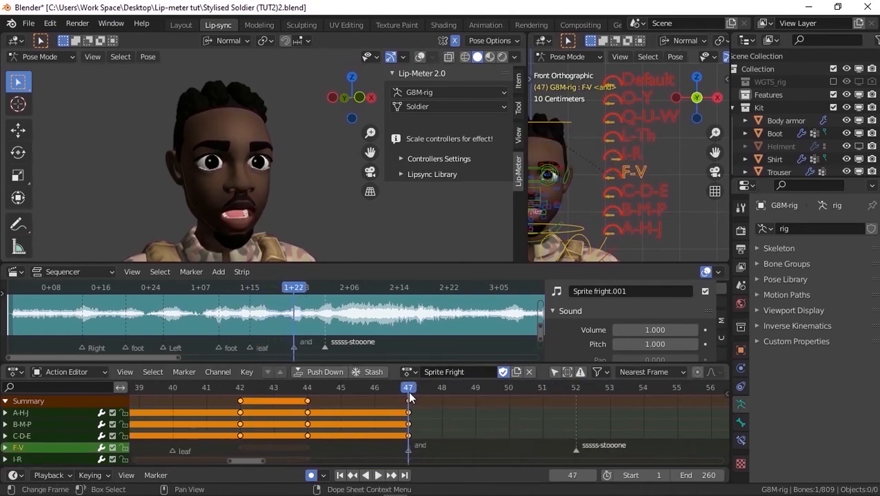
Apply the C-D-E lip pose at frame 50, after the and marker
drag(408, 388, 508, 387)
click(631, 191)
key(q)
click(644, 193)
Apply the O-Y lip pose after the sssss-stooone marker, scrub through it and shift its keyframes slightly forward
drag(599, 387, 675, 390)
middle_drag(668, 396, 551, 397)
click(641, 98)
key(q)
click(643, 99)
drag(396, 389, 625, 392)
drag(560, 402, 594, 402)
Apply the C-D-E lip pose at frame 53, just after the sssss-stooone marker
drag(560, 390, 499, 390)
click(633, 192)
key(q)
click(636, 193)
Scrub through the sssss-stooone mouth shapes and move the O-Y keyframes to frame 57
drag(359, 388, 593, 391)
scroll(593, 397, down, 2)
middle_drag(593, 400, 434, 402)
drag(434, 401, 468, 401)
middle_drag(461, 400, 357, 400)
Apply the O-Y lip pose again at frame 64 and scrub through the held shape
drag(335, 391, 560, 389)
click(636, 105)
key(q)
click(636, 107)
drag(365, 388, 562, 390)
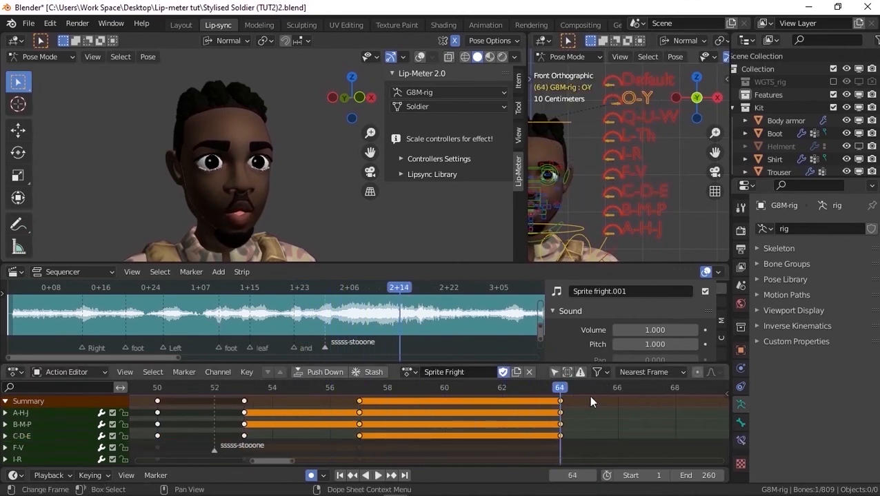
Apply the Default lip pose at frame 70 to close the mouth after the last word
double_click(593, 476)
double_click(593, 476)
double_click(593, 476)
middle_drag(592, 440, 470, 435)
click(645, 83)
key(q)
click(646, 86)
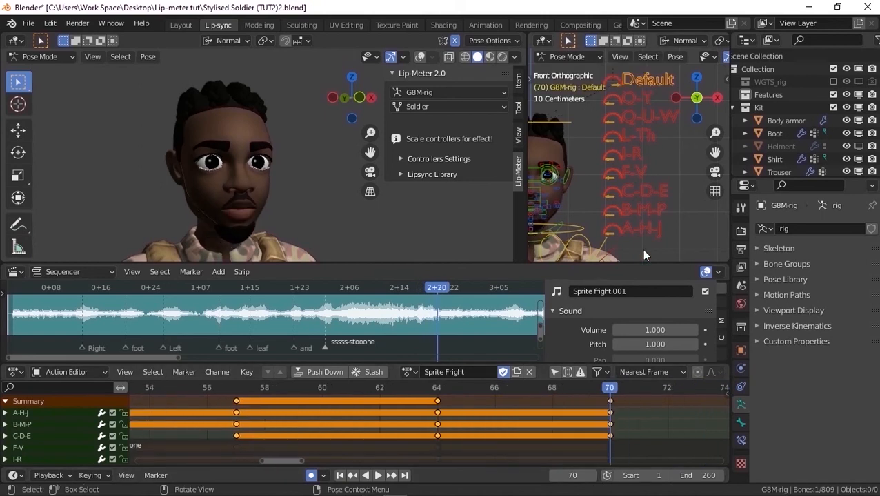
scroll(634, 408, down, 3)
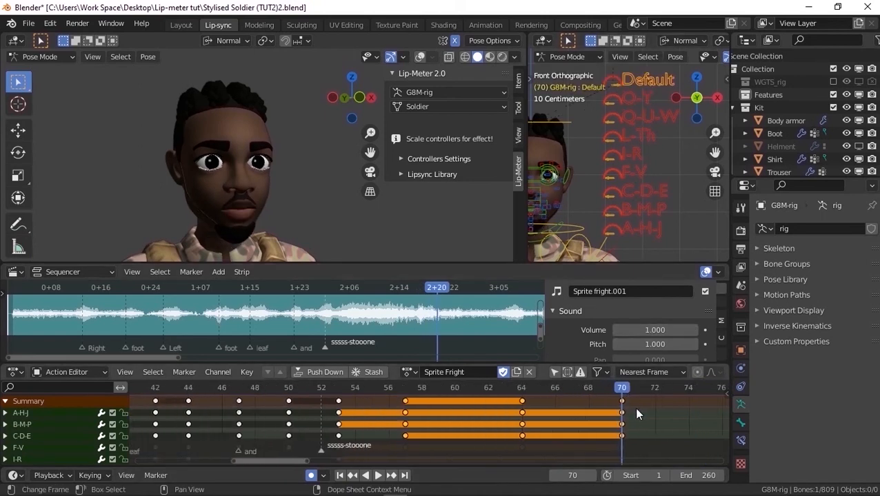
Set the scene's end frame to 75
scroll(635, 412, down, 4)
click(689, 475)
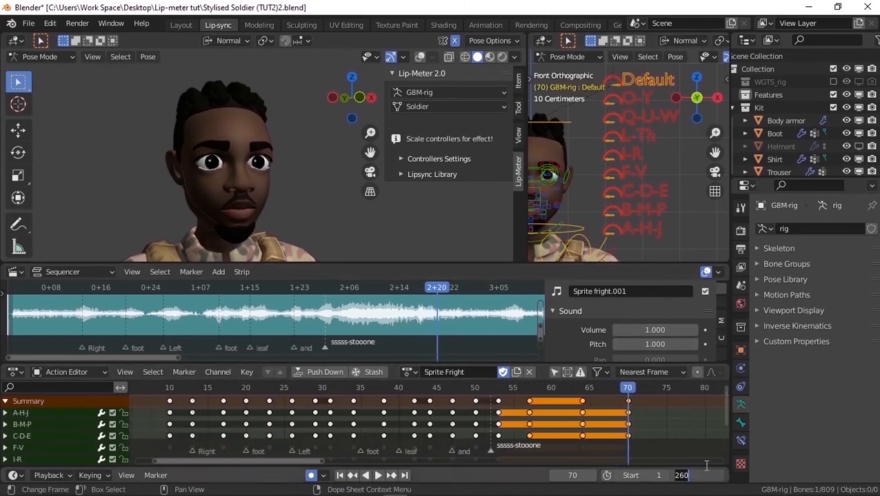
text(75)
key(Return)
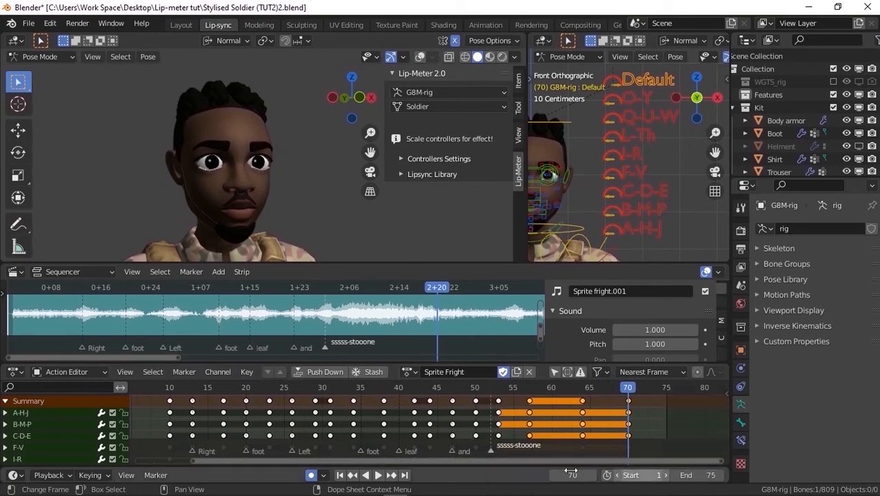
Play the lip-sync animation from the first frame and stop it after checking the mouth shapes
click(341, 476)
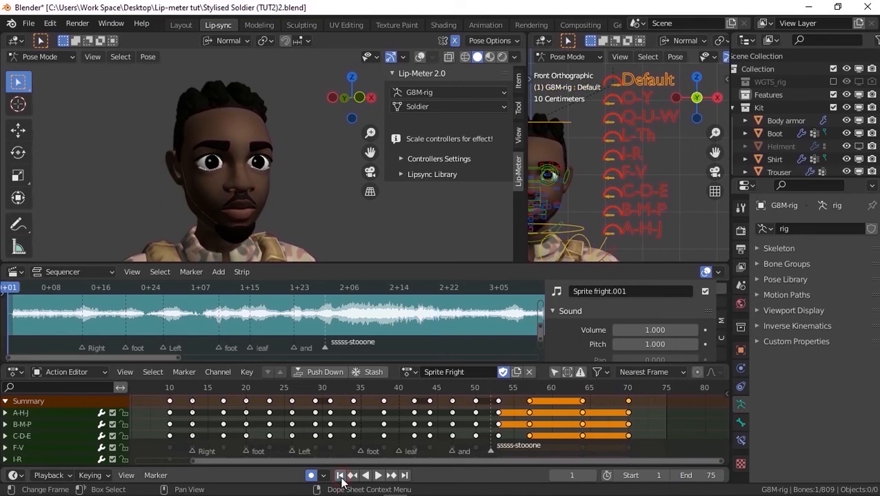
click(378, 476)
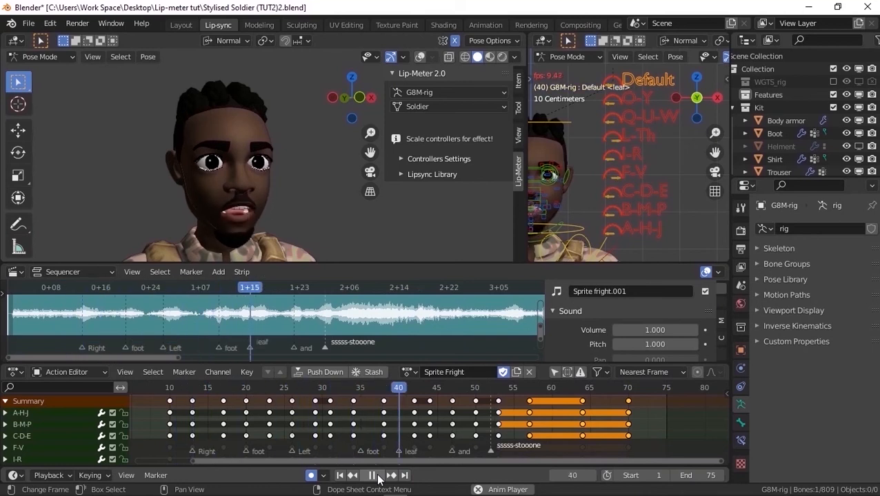
click(376, 477)
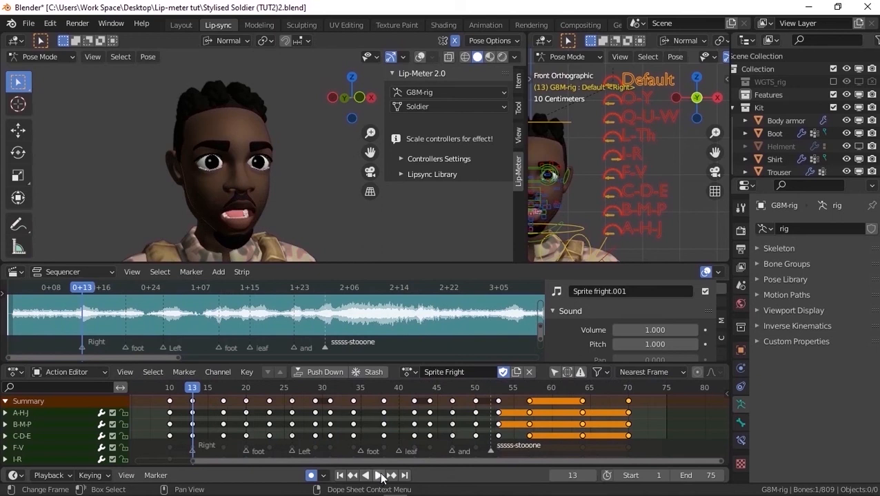
Set the render output folder to the Lip-meter tut directory
click(739, 252)
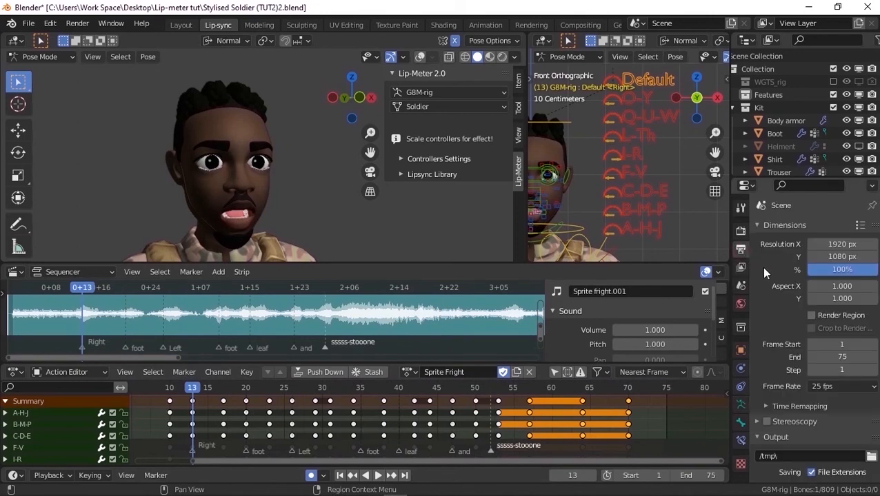
click(871, 456)
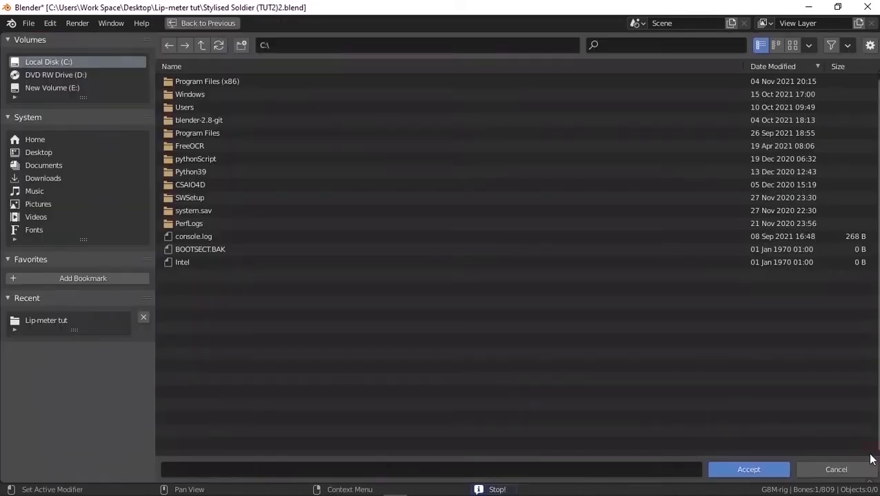
click(53, 319)
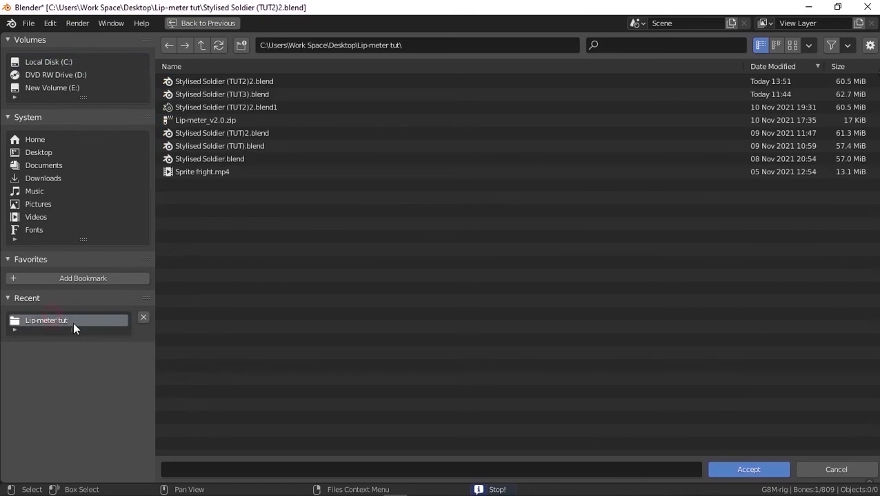
click(746, 470)
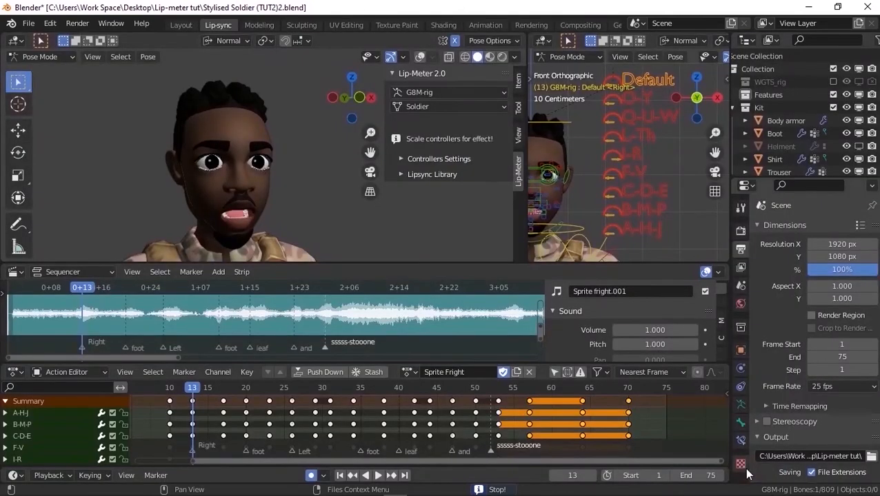
Set the output file format to FFmpeg Video with an MPEG-4 container
scroll(798, 419, down, 3)
scroll(804, 418, down, 1)
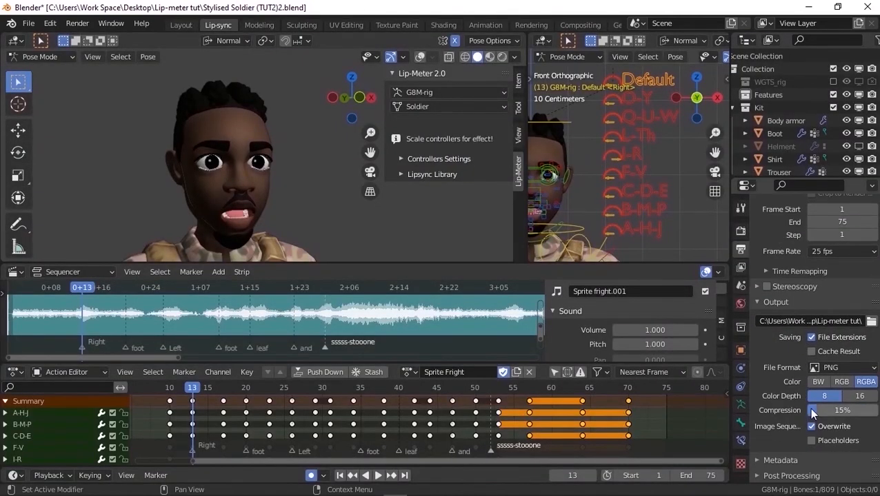
click(832, 367)
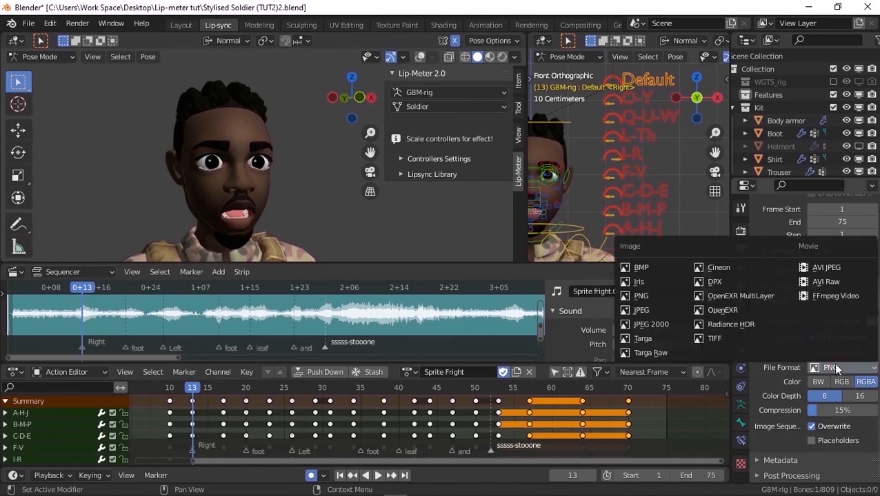
click(827, 298)
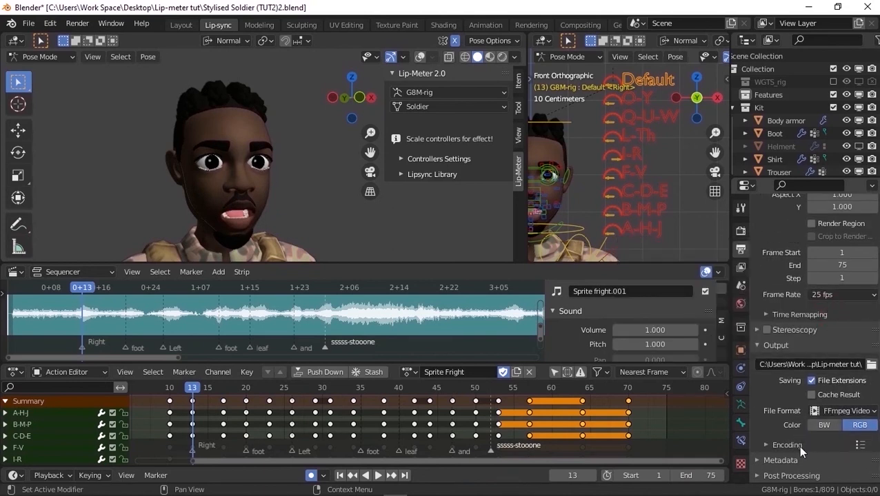
click(793, 446)
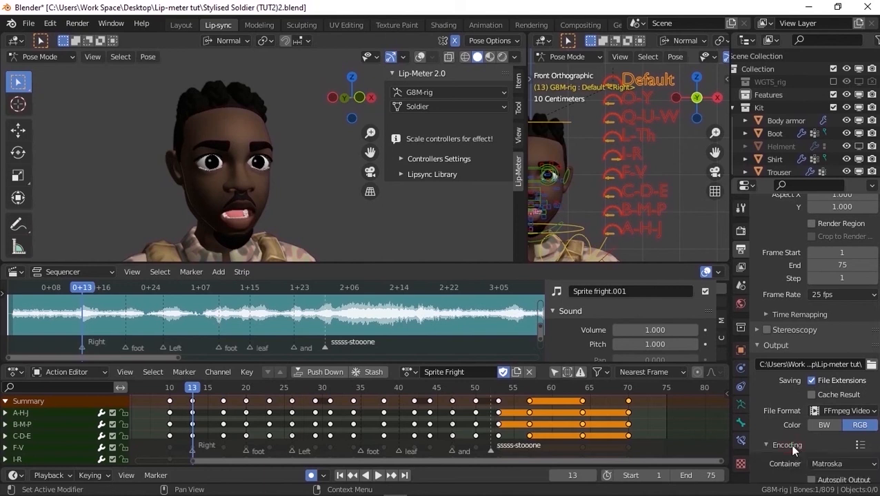
scroll(793, 449, down, 5)
click(830, 360)
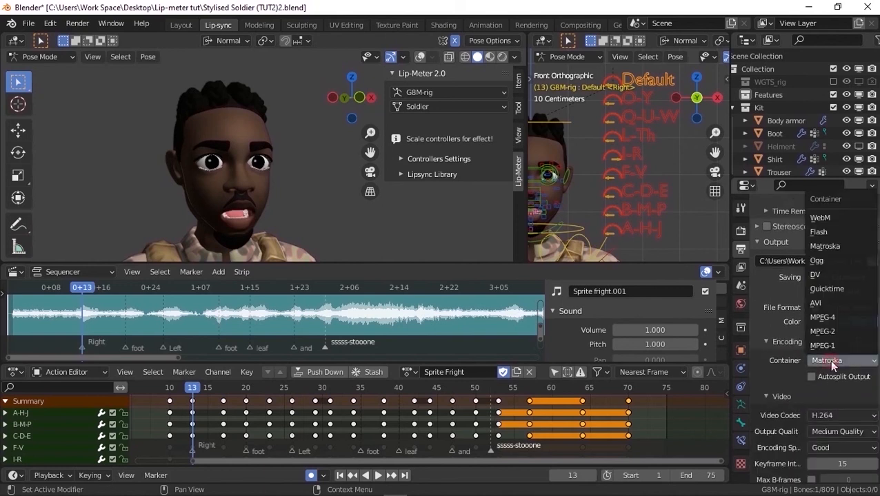
click(827, 319)
Set the output audio codec to MP3
scroll(821, 358, down, 3)
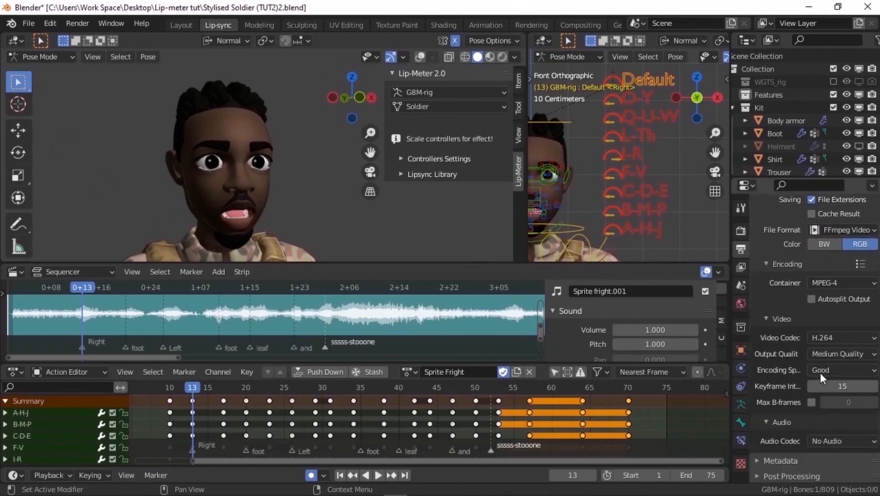
click(820, 439)
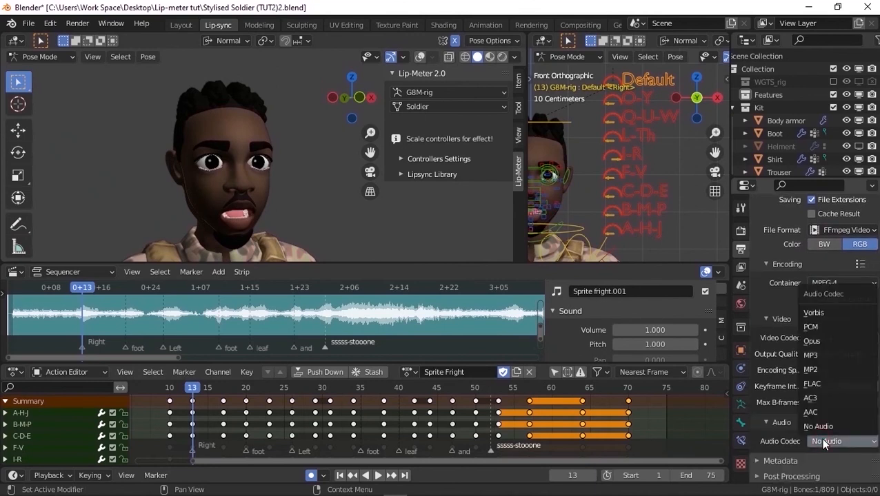
click(815, 356)
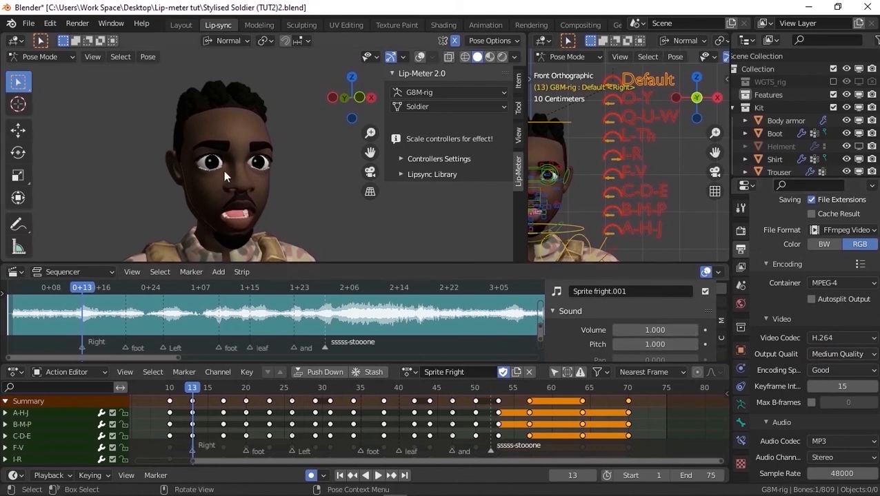
Frame the soldier's face from the front, make a viewport render of the animation and play the resulting clip
scroll(230, 115, down, 2)
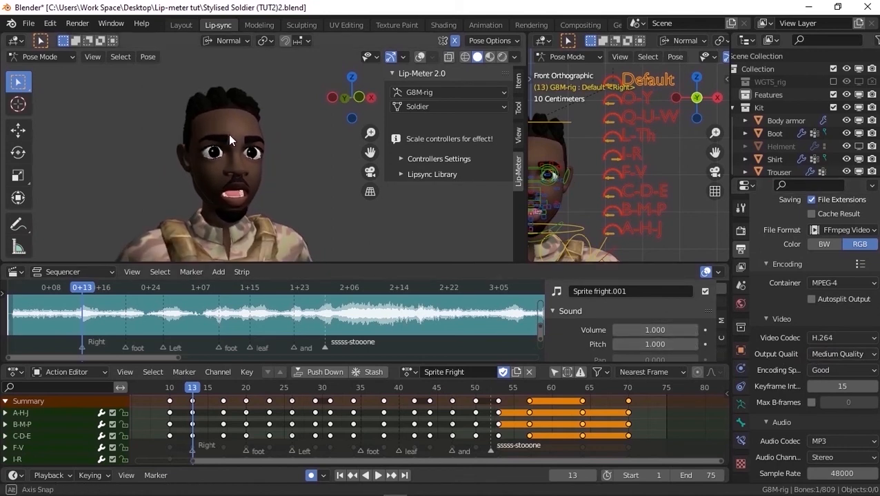
mouse_move(229, 169)
middle_down()
mouse_move(239, 166)
mouse_move(216, 162)
mouse_move(218, 176)
middle_up()
scroll(225, 188, up, 1)
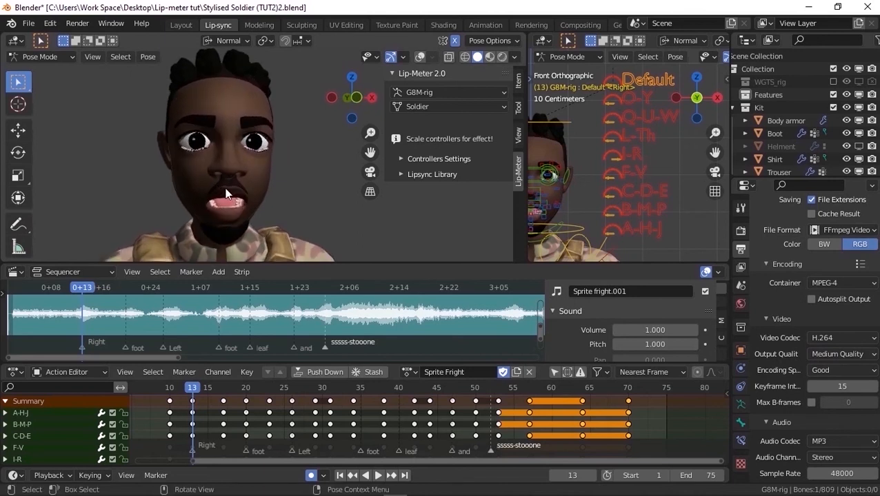
click(92, 56)
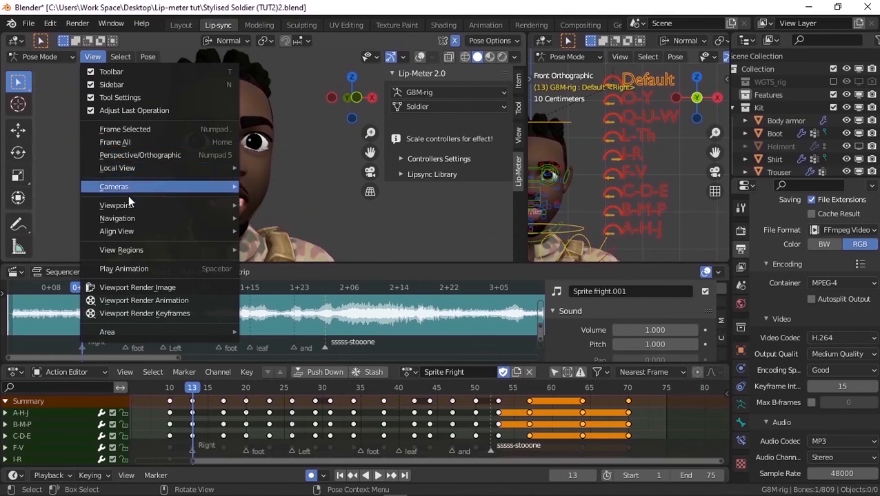
click(153, 301)
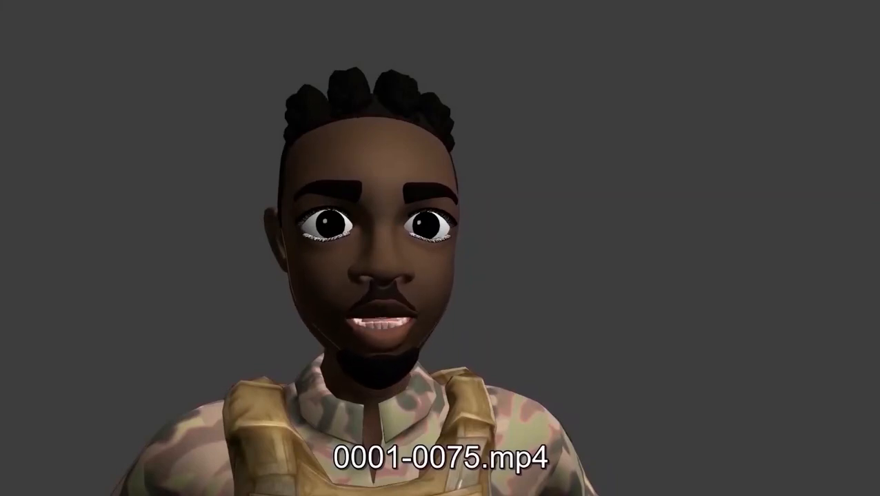
key(space)
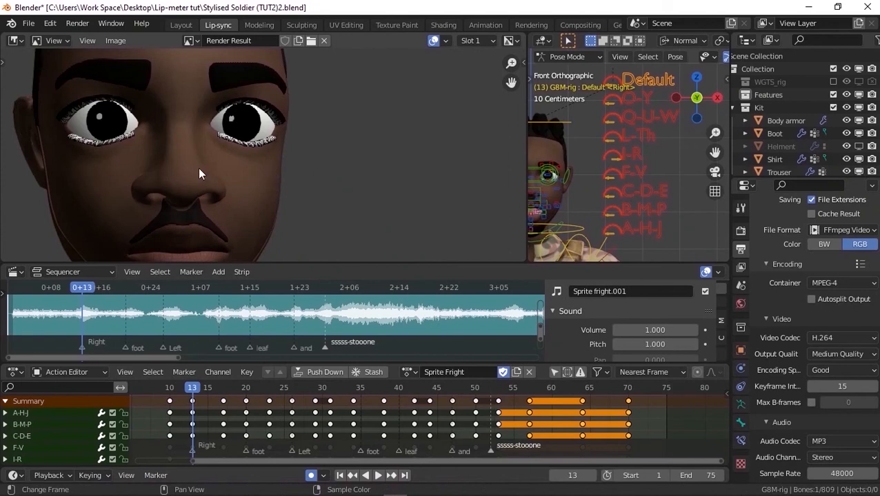
Switch the render result area back to the 3D viewport and return to frame 1
click(15, 41)
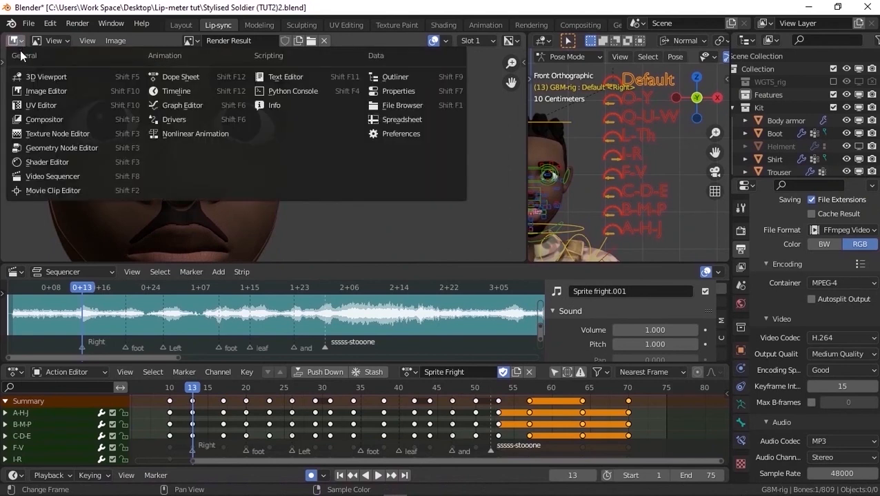
click(44, 77)
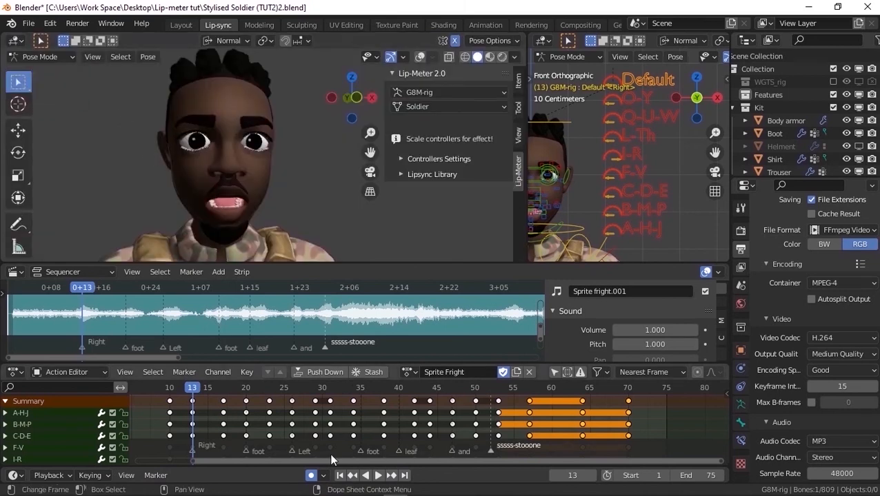
key(shift+Left)
Show the rig controls, disable auto keying and move the upper eyelid control down over the eye
click(419, 57)
scroll(234, 124, up, 5)
click(273, 144)
click(18, 130)
click(311, 475)
drag(274, 92, 274, 171)
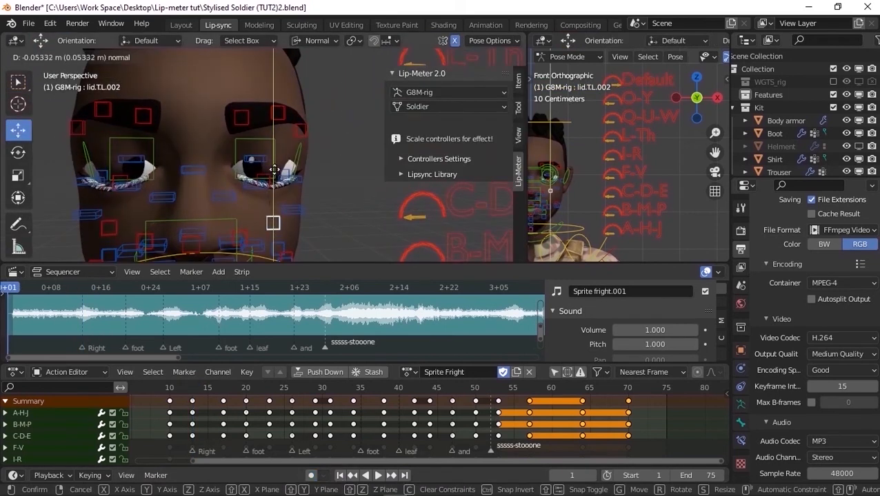
right_click(274, 170)
Create a Lip-Meter controller from the closed-eye pose and name it Eye blink
scroll(274, 166, down, 5)
click(402, 158)
click(419, 174)
scroll(296, 138, down, 1)
shift+middle_drag(297, 110, 296, 166)
Modify the Eye blink figure by bringing the upper eyelids further down over the eyes
scroll(461, 207, down, 3)
click(463, 214)
text(Eye blink)
key(Return)
click(502, 216)
Move the Eye blink controller beside the soldier's face in the front view
key(KP_3)
key(KP_1)
drag(305, 72, 177, 186)
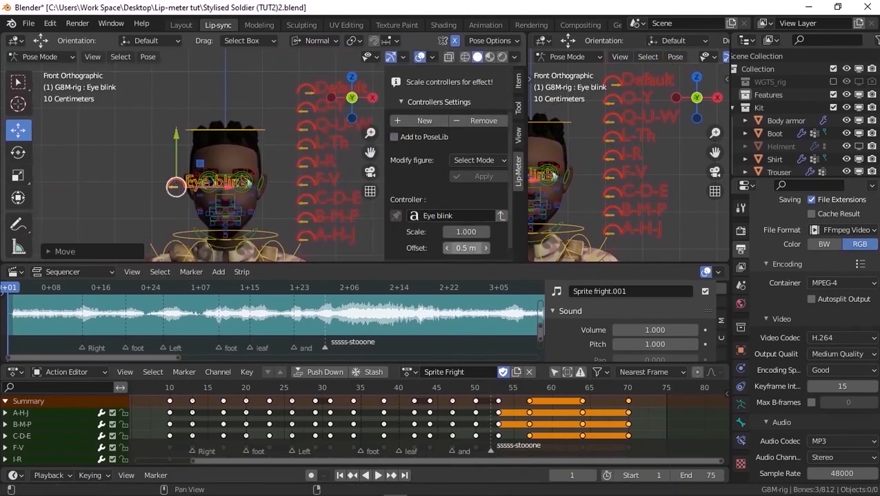
click(478, 160)
middle_drag(303, 153, 288, 154)
scroll(289, 155, up, 5)
click(514, 58)
scroll(259, 155, up, 4)
click(259, 148)
drag(259, 84, 259, 172)
scroll(248, 197, down, 5)
click(481, 229)
scroll(255, 166, down, 3)
drag(175, 178, 189, 168)
Open the Eye blink figure in Sculpt Mode and change the visibility of the face sets
click(479, 212)
click(478, 177)
click(182, 57)
click(204, 217)
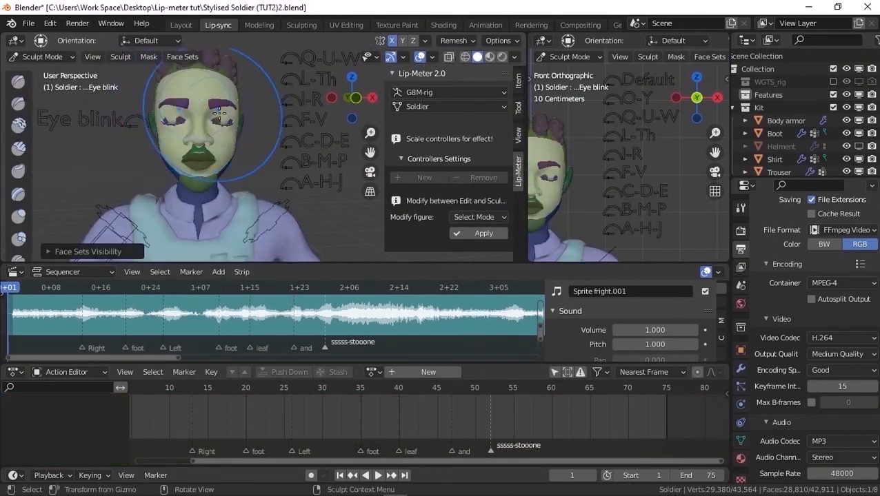
Inflate the closed upper eyelid with the Inflate/Deflate brush at 51 px radius and 0.500 strength
scroll(211, 122, up, 8)
click(18, 218)
scroll(210, 123, up, 1)
key(f)
click(171, 124)
drag(171, 124, 197, 146)
middle_drag(331, 97, 302, 112)
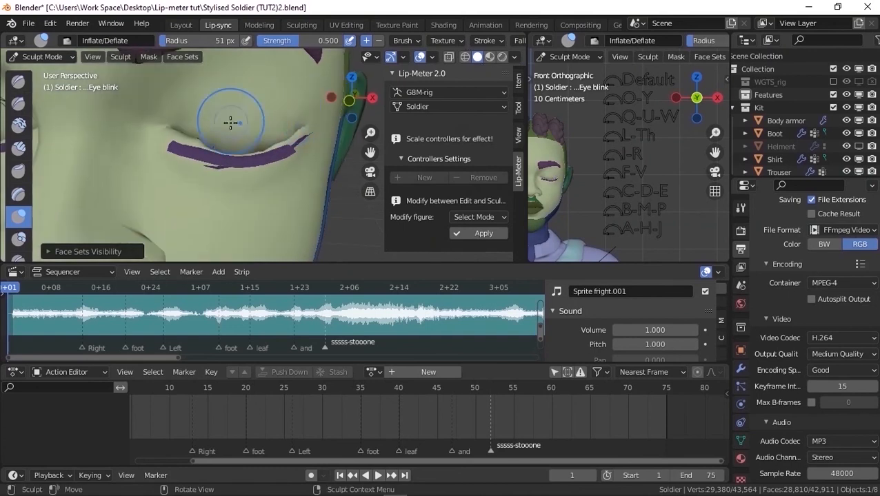
Widen the brush toolbar and refine the closed eyelid with the Grab and Inflate/Deflate brushes
scroll(297, 113, down, 1)
drag(33, 163, 58, 165)
click(42, 171)
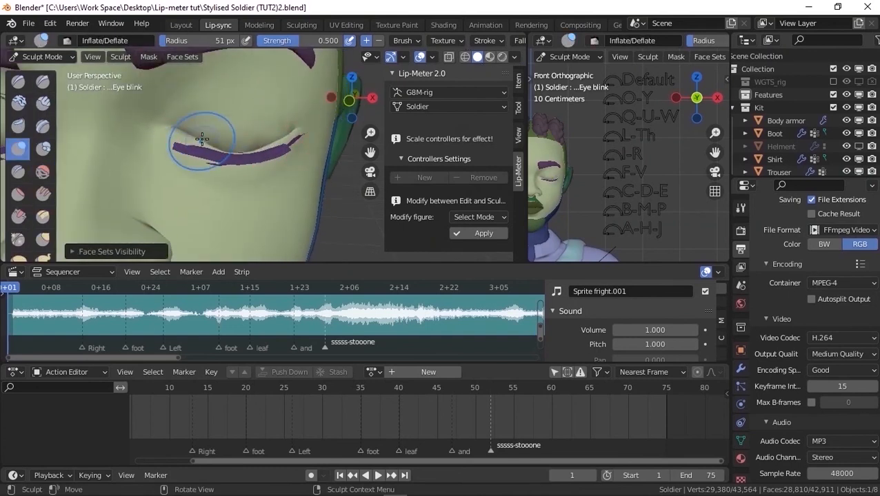
key(KP_1)
key(g)
key(i)
middle_drag(297, 123, 234, 119)
Apply the sculpted shape to the Eye blink controller and test it by scaling the controller
scroll(235, 119, down, 6)
click(479, 235)
key(s)
right_click(146, 185)
Show only the selected controller's channels, enable auto keying and key the open eyes at frame 1
click(553, 372)
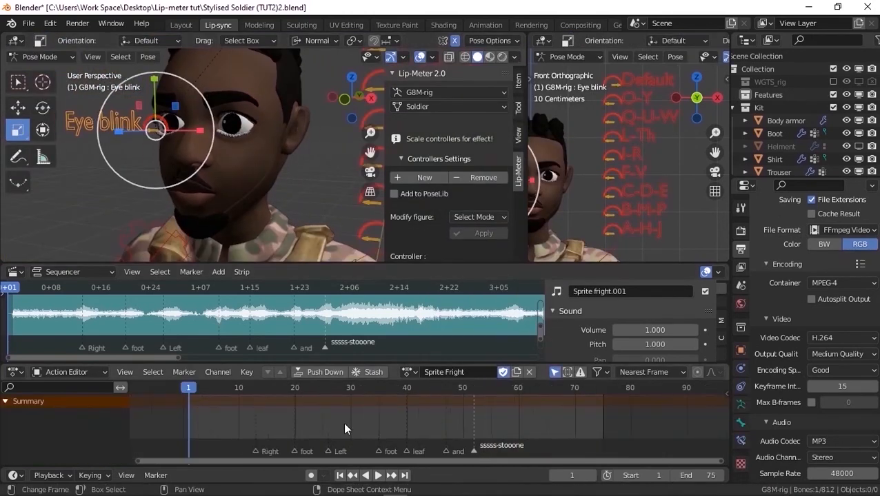
scroll(344, 424, up, 1)
click(311, 475)
key(i)
Key the Eye blink controller closed at frame 4 and open again at frame 10 by scaling it
triple_click(593, 475)
key(s)
click(189, 203)
triple_click(593, 475)
triple_click(593, 476)
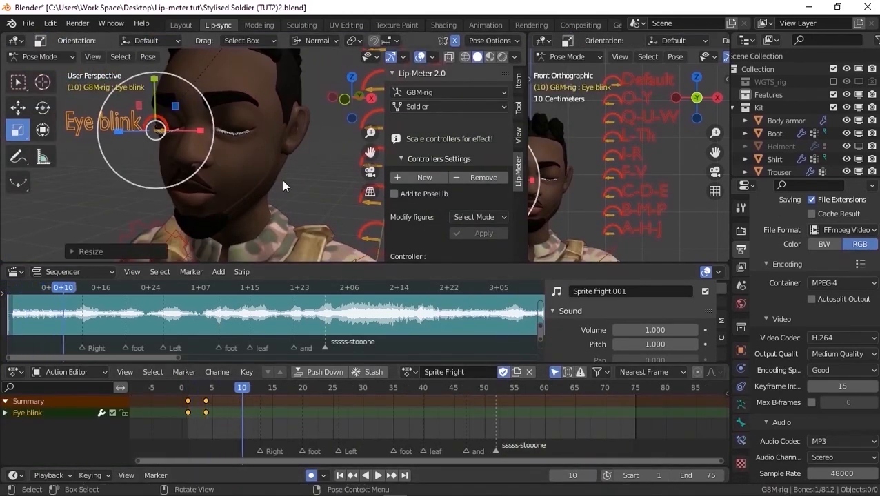
key(s)
click(284, 181)
Play back the blink and duplicate its three keyframes to frames 37, 40 and 46
key(space)
key(space)
drag(187, 394, 258, 434)
key(shift+d)
click(464, 415)
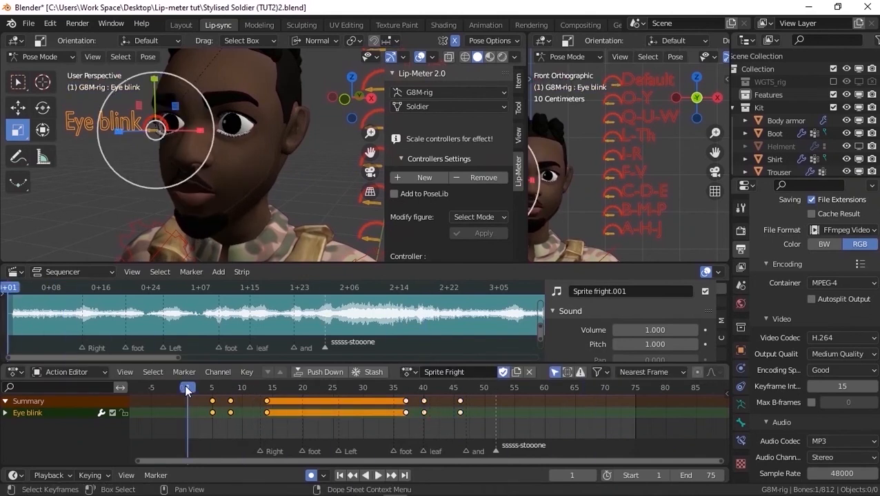
Select the lips and mouth geometry by material and rotate it to shape the Mouth shift controller's figure
scroll(449, 207, down, 4)
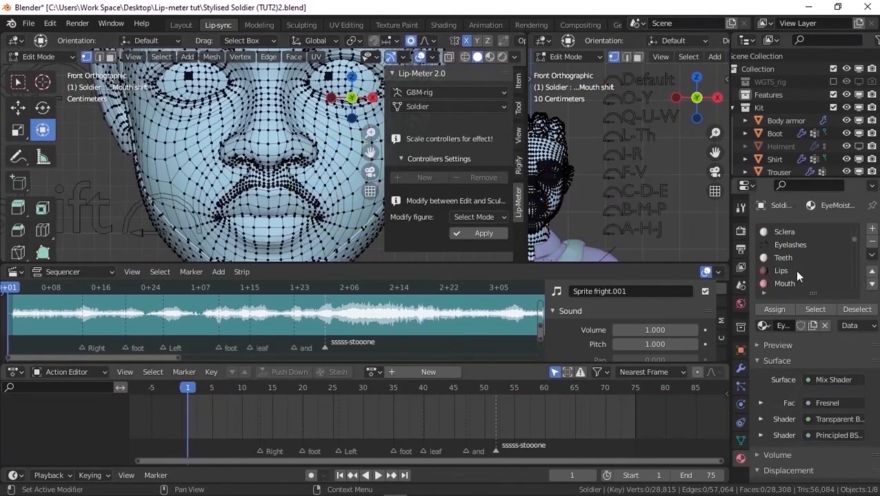
click(793, 271)
click(815, 310)
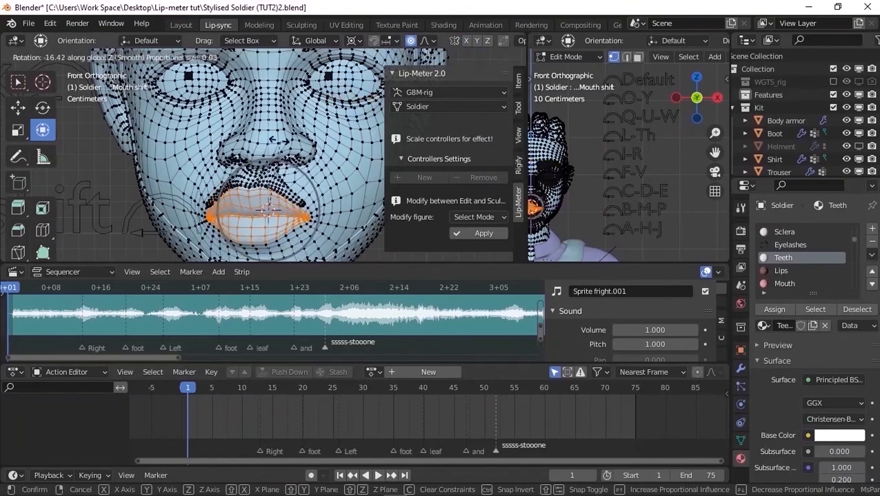
click(784, 283)
click(815, 310)
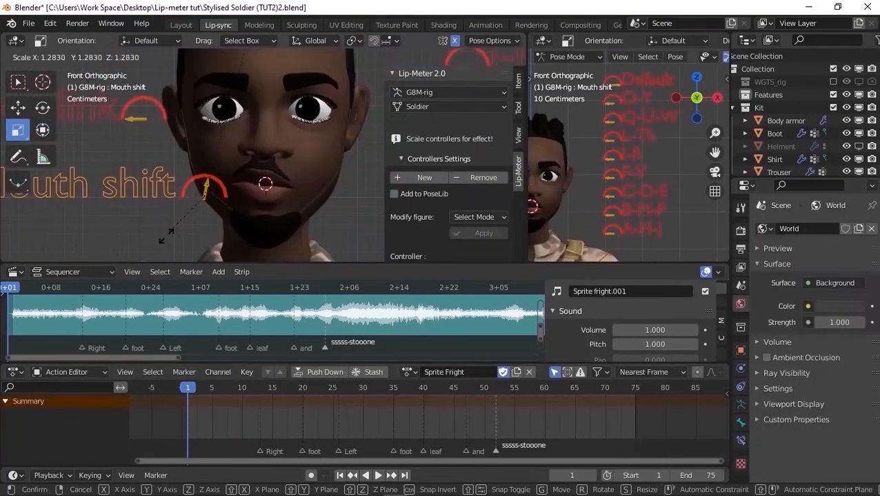
Scale the Mouth shift controller to try the shifted mouth and play the lip-sync with it
key(s)
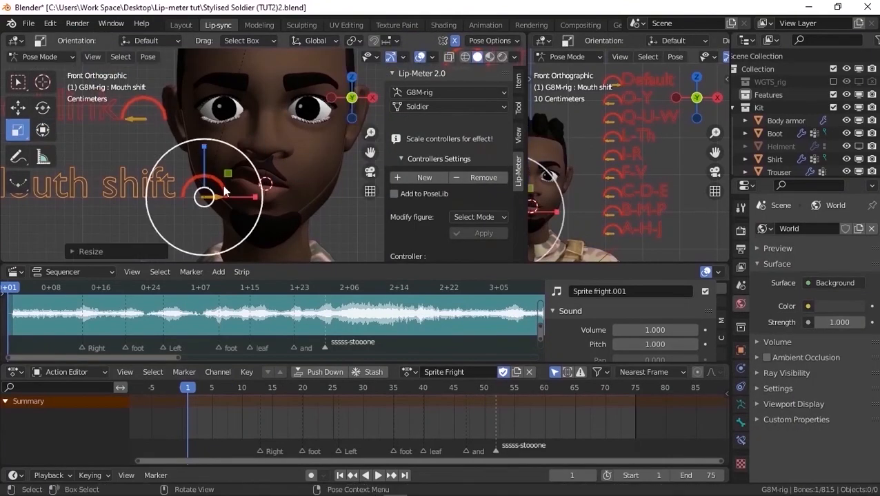
click(202, 314)
key(space)
key(s)
click(245, 232)
key(space)
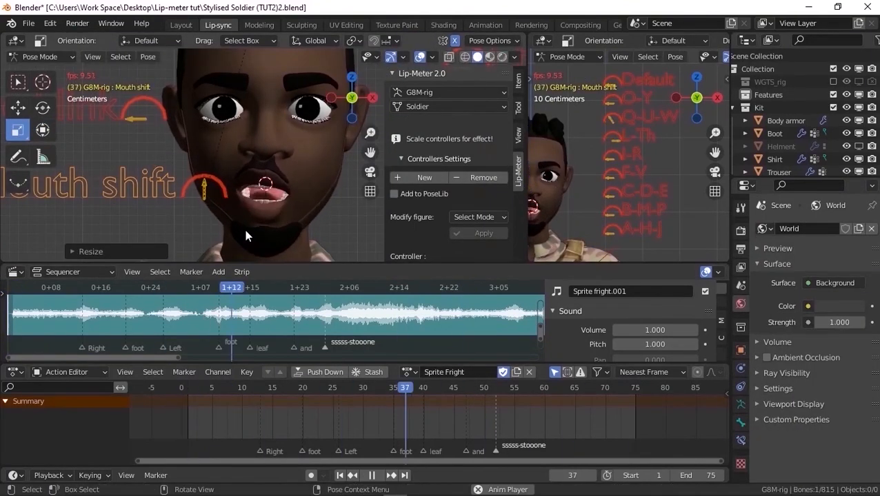
key(space)
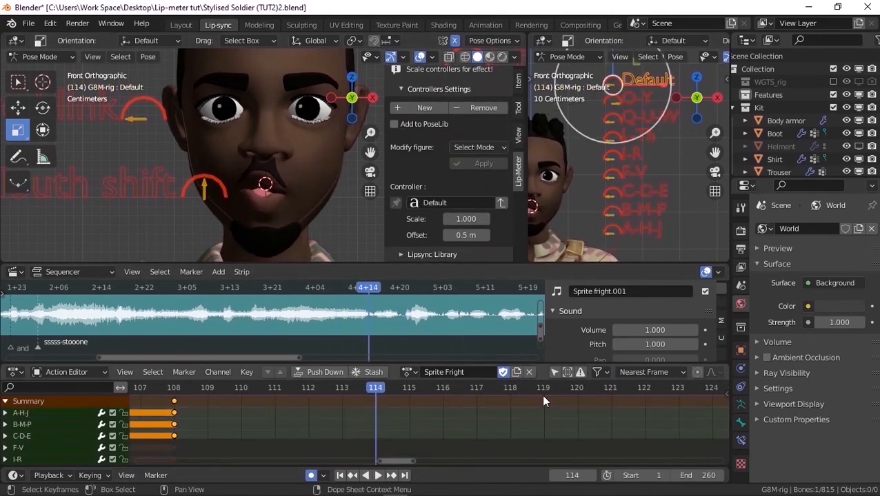
Continue the lip-sync past frame 108 by scaling the B-M-P and C-D-E controllers at the following words
key(space)
click(612, 211)
key(q)
click(630, 208)
drag(519, 390, 586, 390)
click(612, 191)
key(s)
drag(418, 388, 535, 384)
key(s)
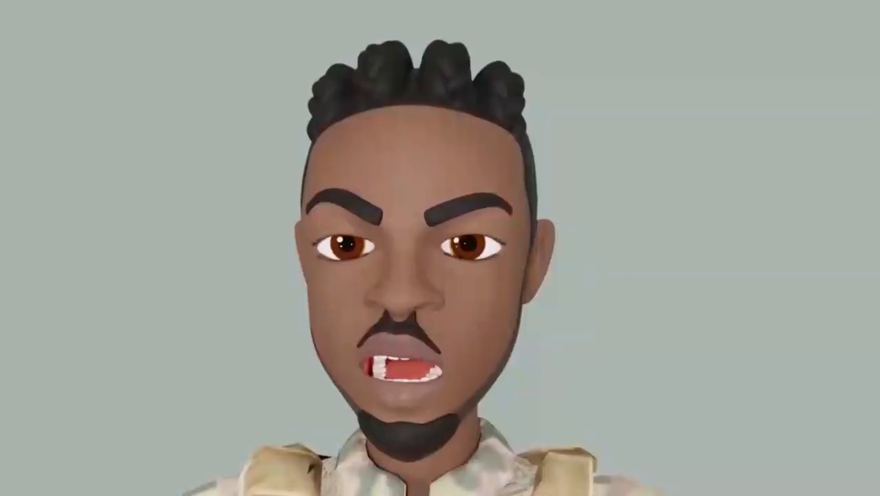